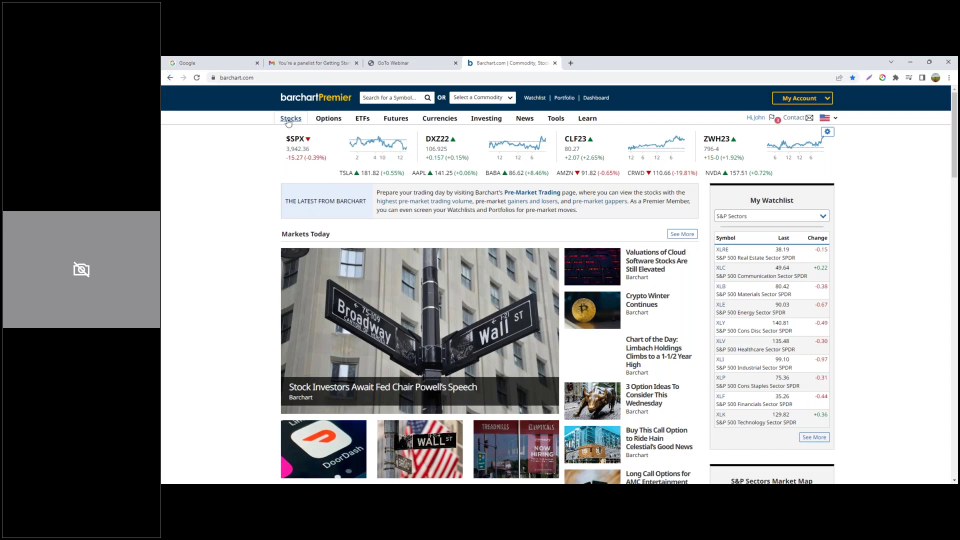
Look through the page listings for each market category and open the EV Stocks list among the investing themed lists.
left_click(288, 122)
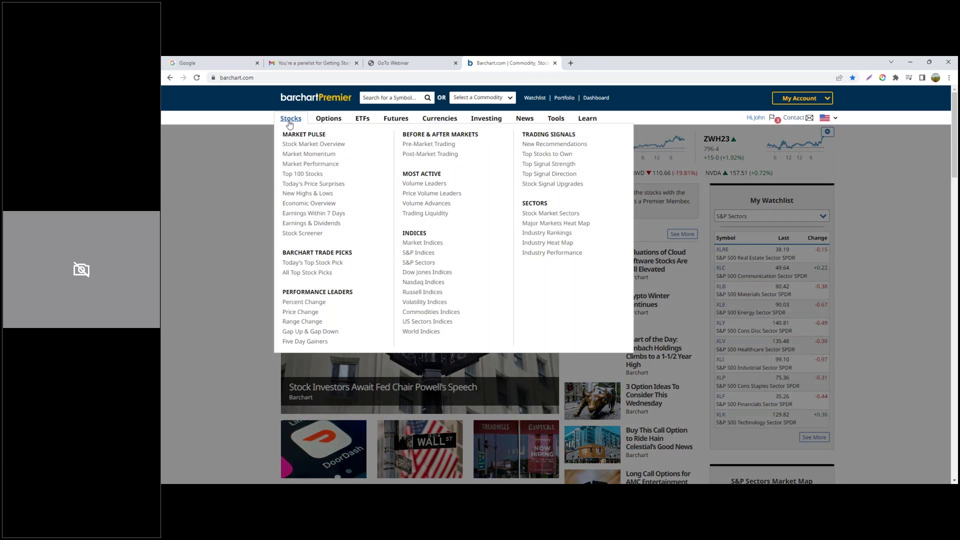
left_click(328, 121)
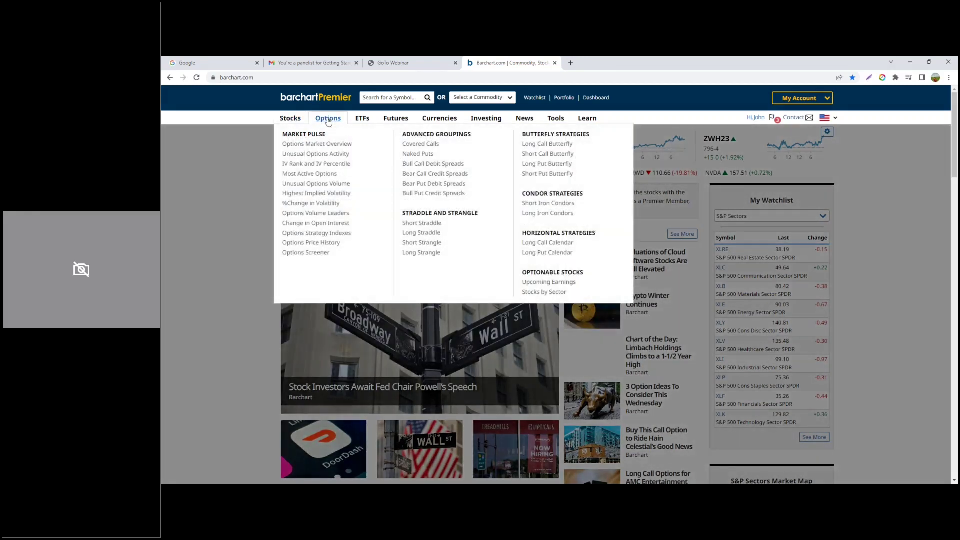
left_click(366, 122)
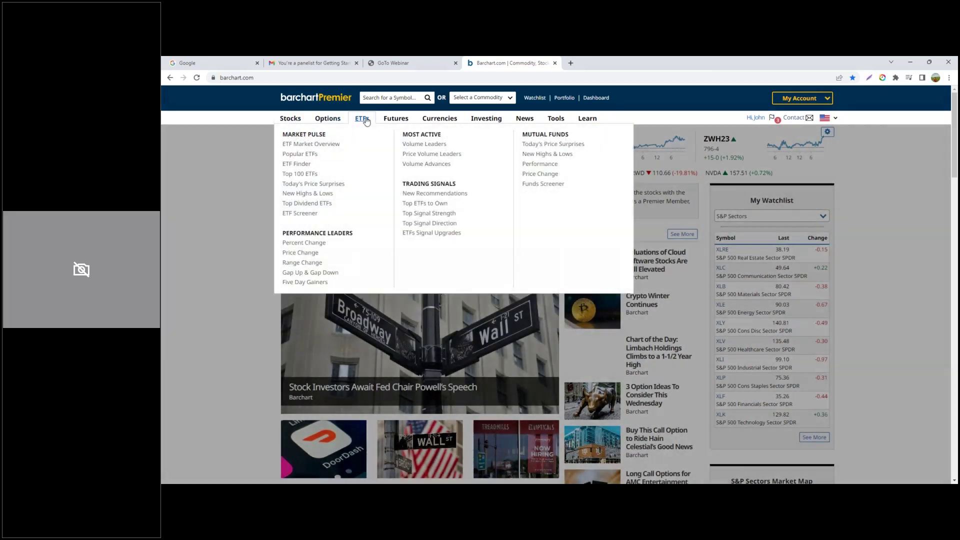
left_click(388, 122)
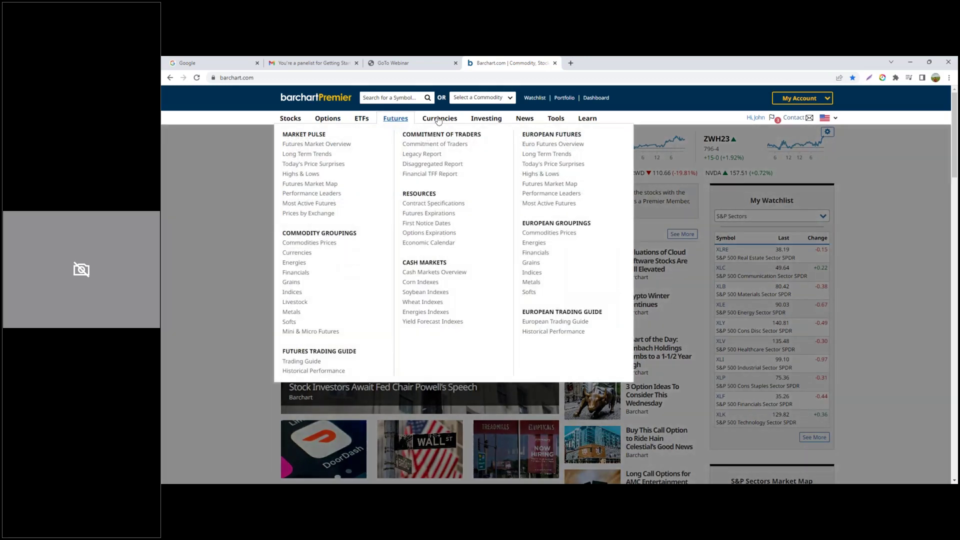
left_click(438, 120)
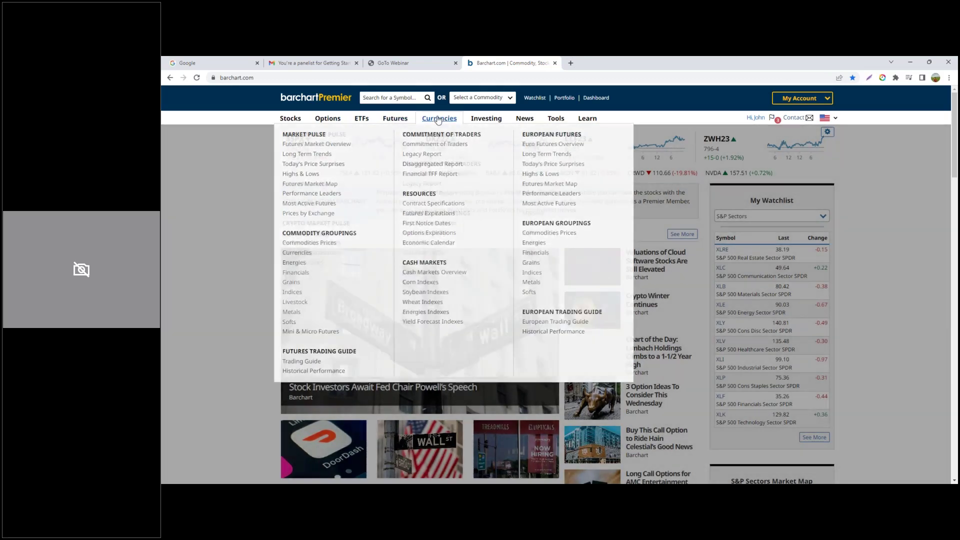
left_click(488, 121)
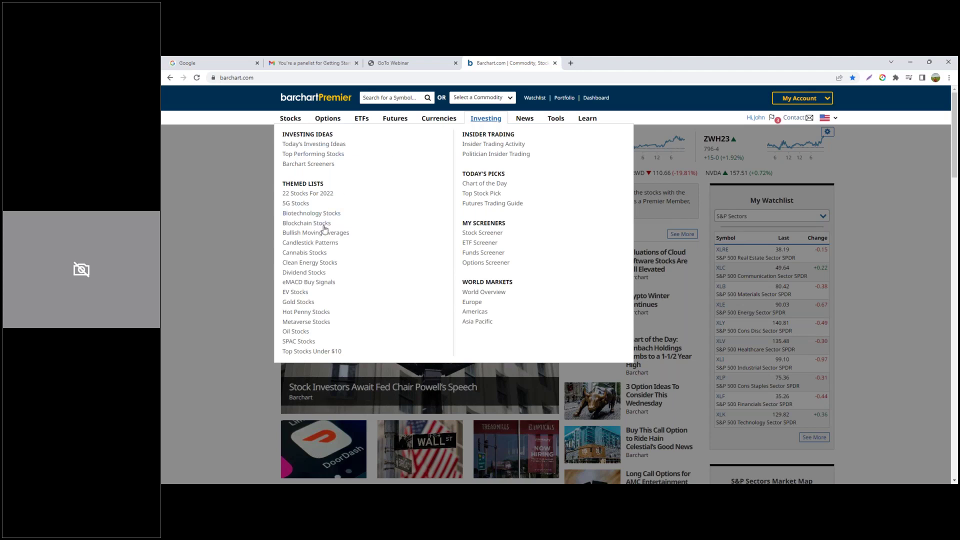
left_click(296, 292)
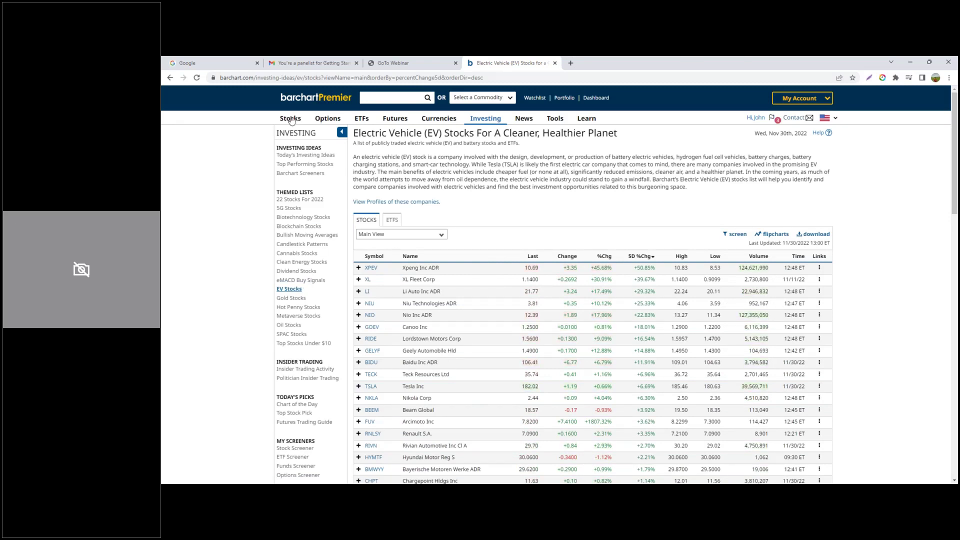
Open the Price Volume Leaders page from the most active stocks listings.
mouse_move(290, 121)
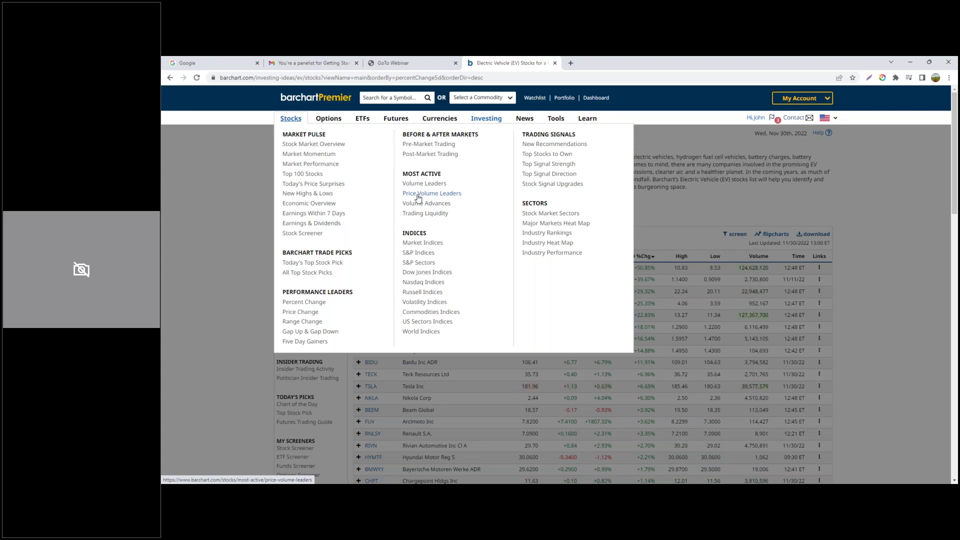
left_click(419, 198)
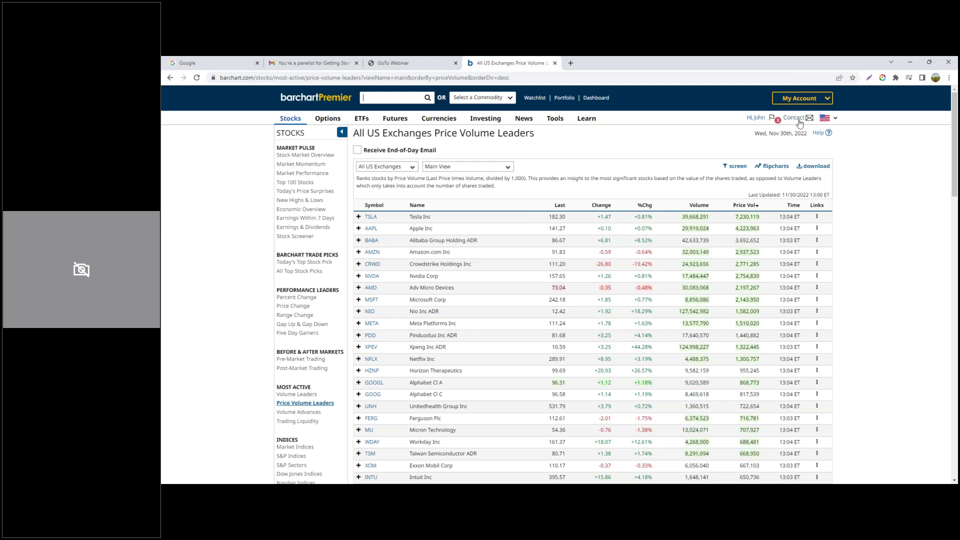
Switch the market region to Europe to view its price volume leaders, and return the region to US.
left_click(837, 120)
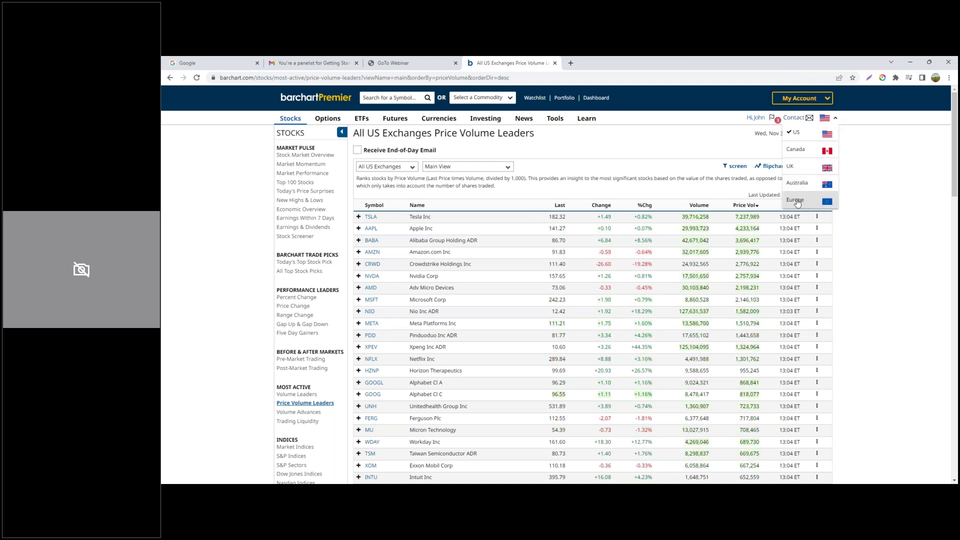
left_click(808, 201)
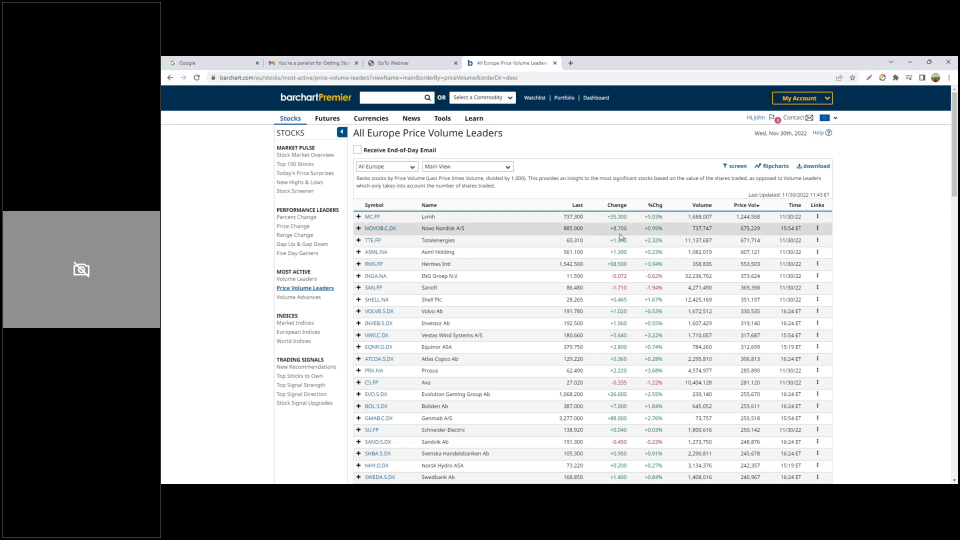
left_click(834, 123)
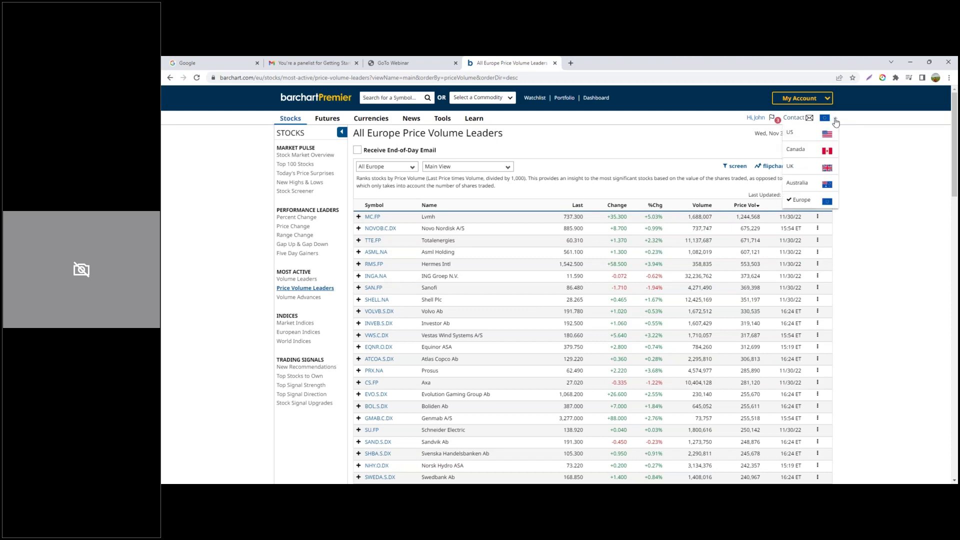
left_click(825, 135)
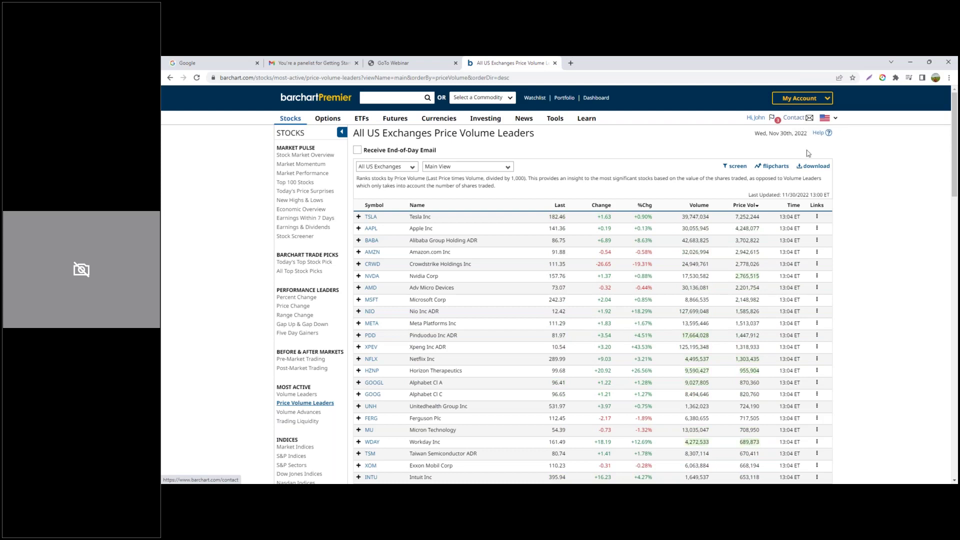
Read through the help text for the Price Volume Leaders page, from inclusion rules and filters to views and table features, and close it.
left_click(829, 136)
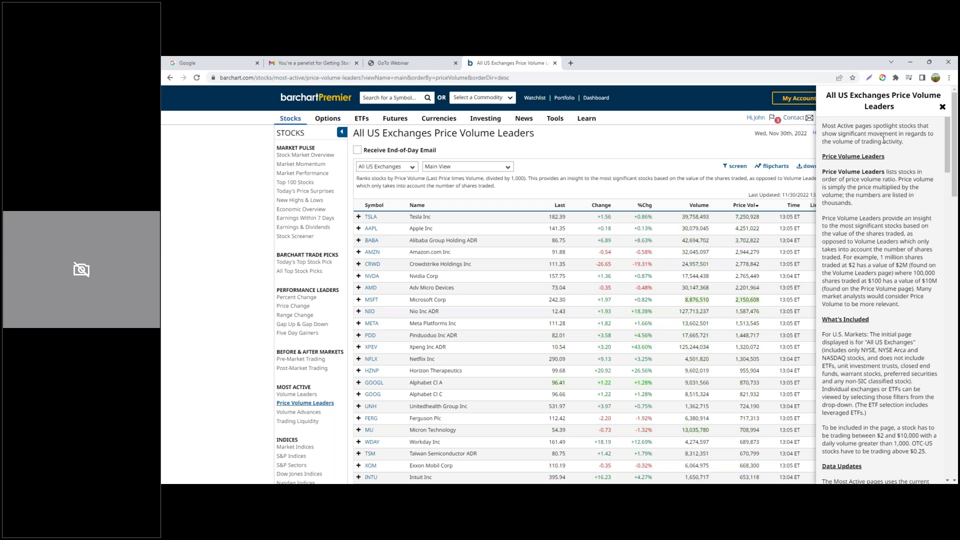
scroll(874, 207, "down", 4)
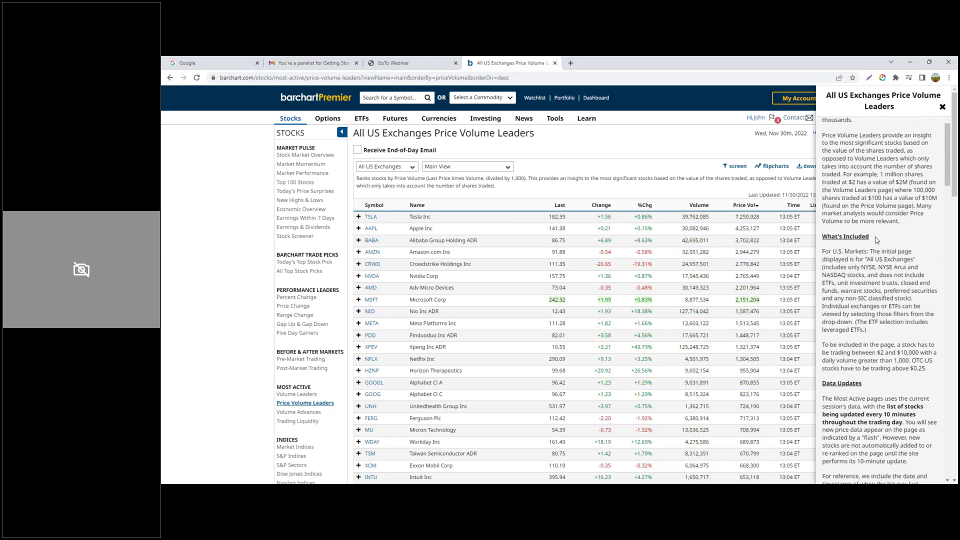
scroll(857, 269, "down", 3)
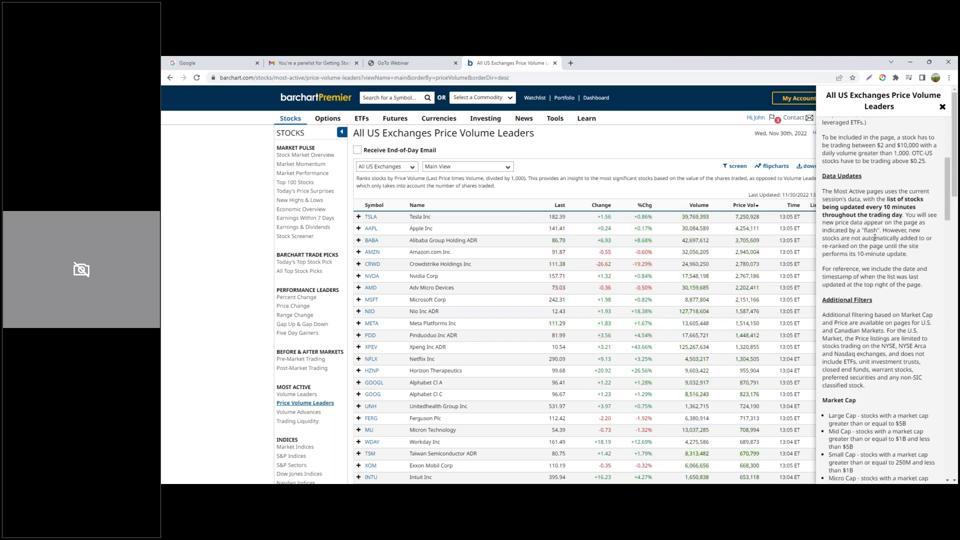
scroll(875, 242, "down", 3)
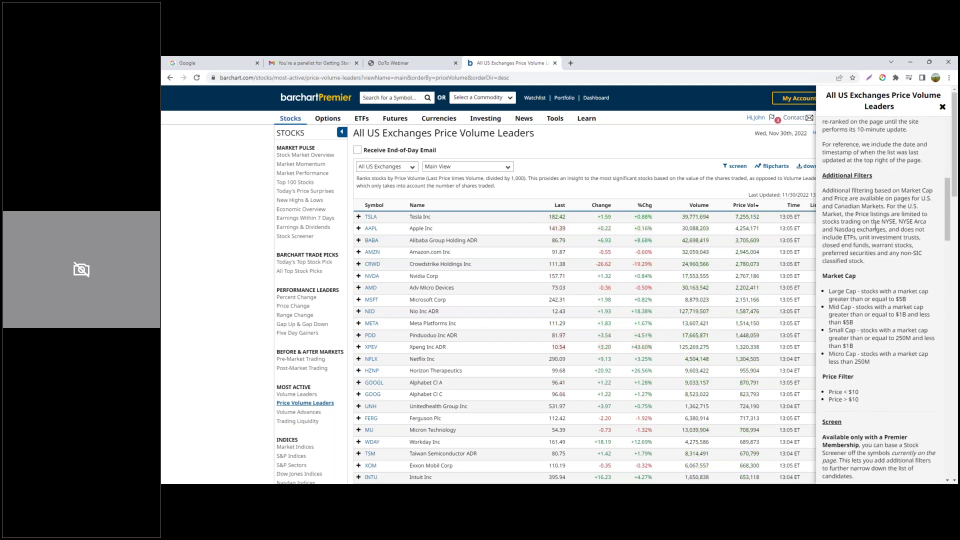
scroll(875, 228, "down", 5)
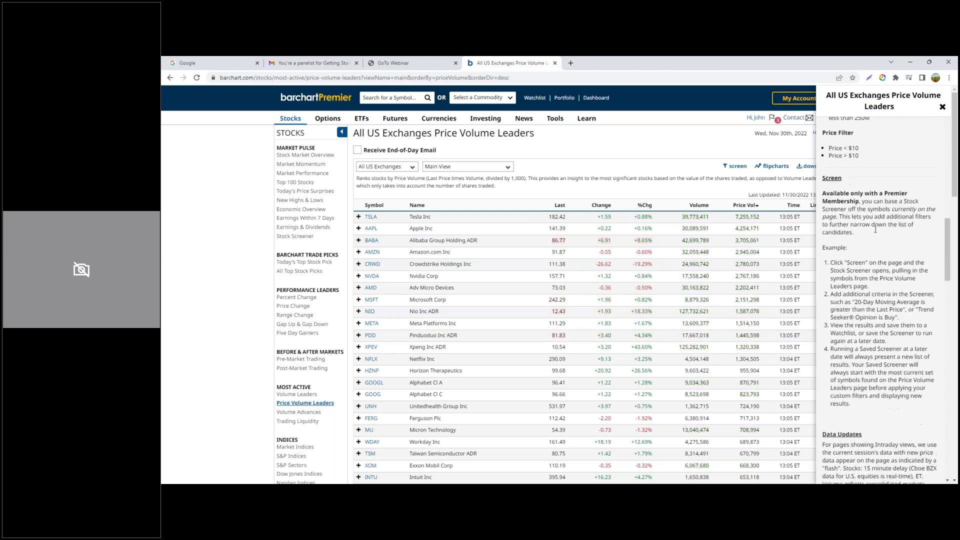
scroll(875, 230, "down", 3)
scroll(875, 230, "down", 5)
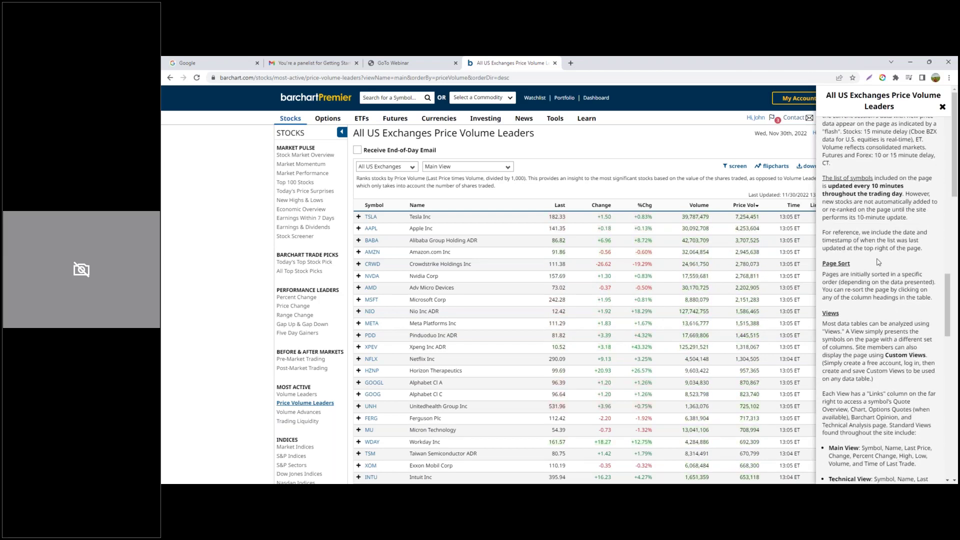
scroll(878, 262, "down", 2)
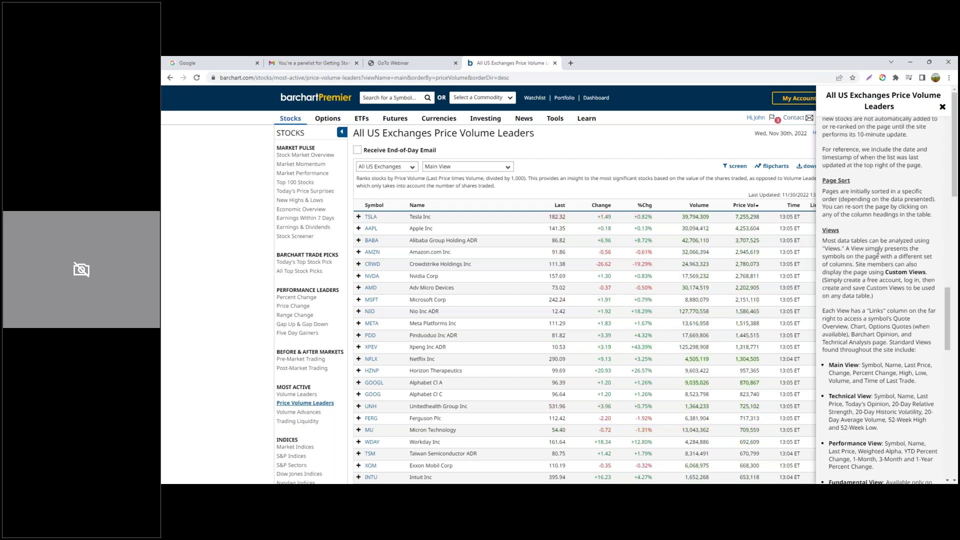
scroll(878, 252, "down", 5)
scroll(879, 251, "down", 5)
scroll(892, 286, "down", 2)
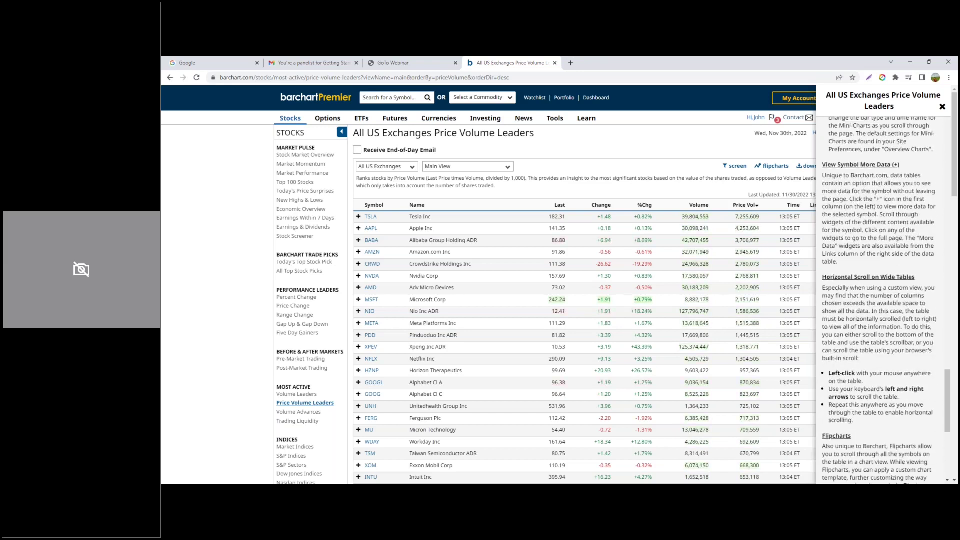
left_click(943, 108)
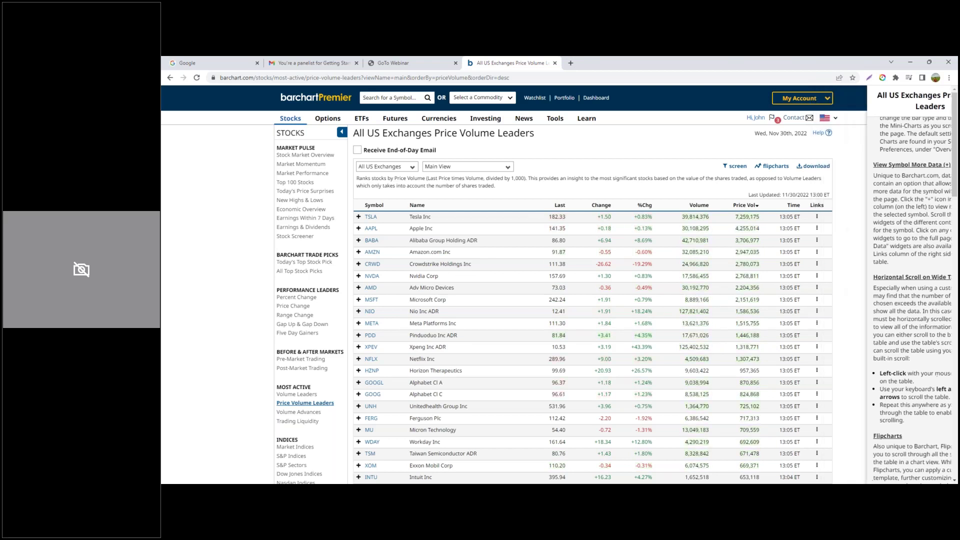
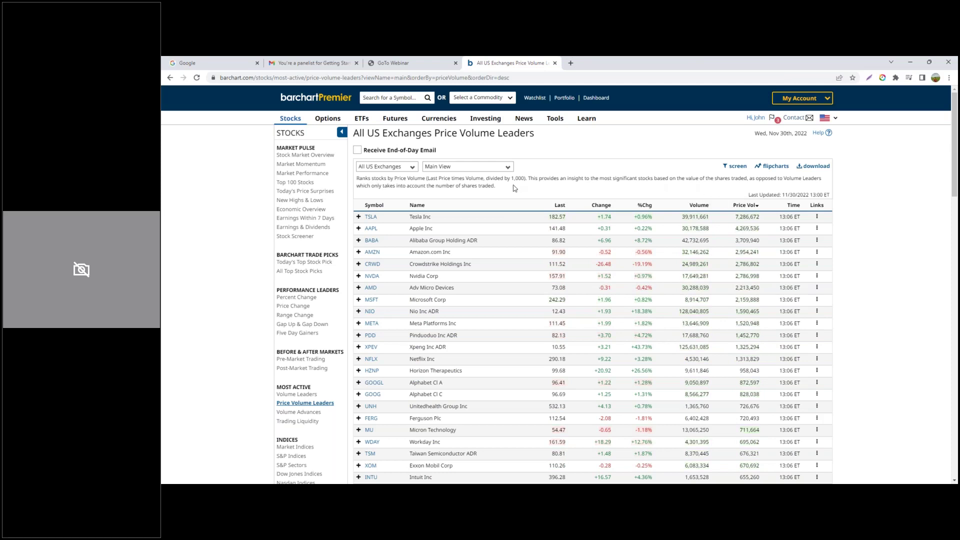
Sort the price volume leaders by Price Vol in ascending order and return them to descending order.
mouse_move(745, 210)
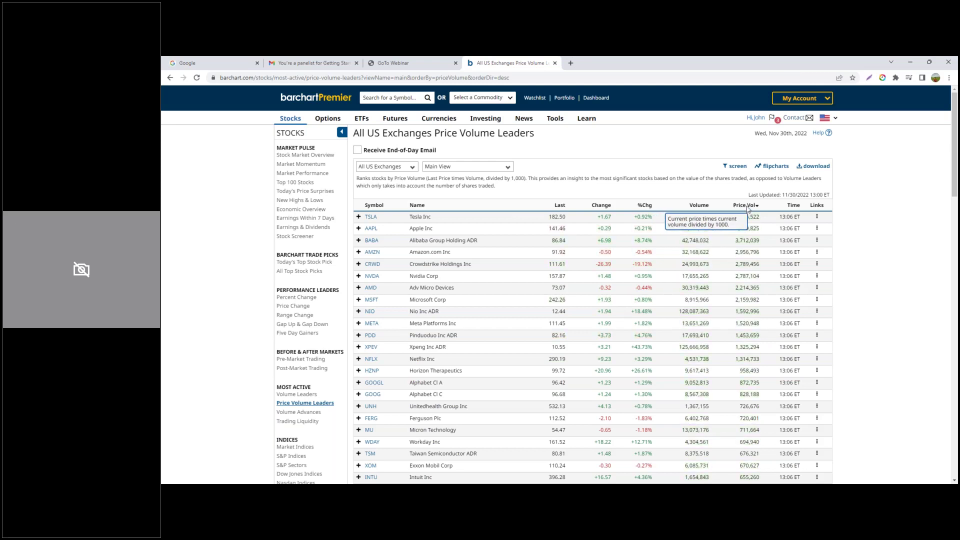
left_click(748, 206)
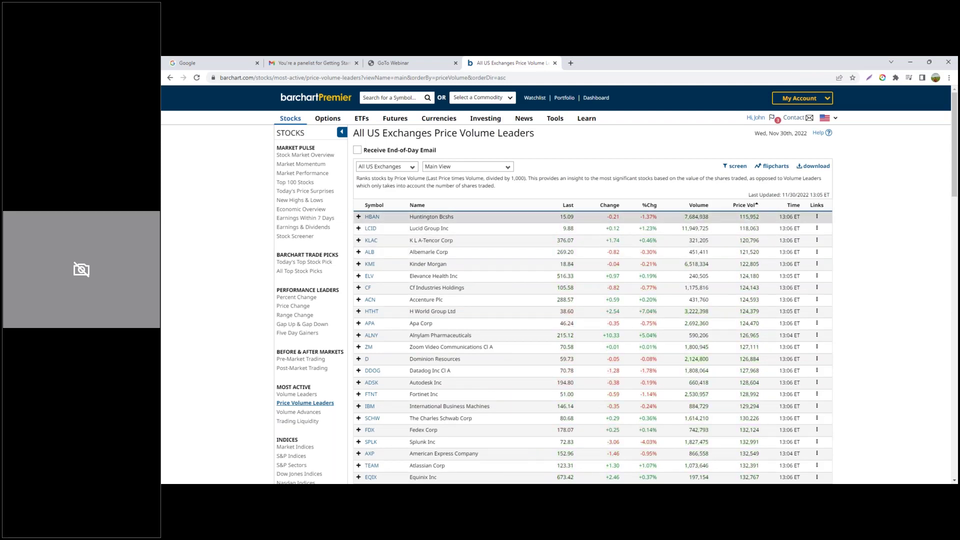
left_click(744, 205)
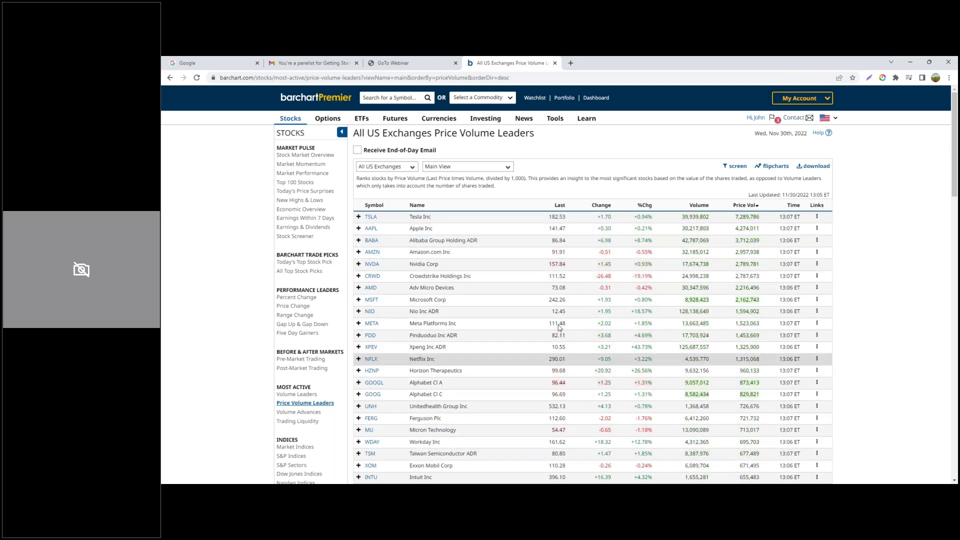
Sort the table by Last price in descending and ascending order, and restore the descending Price Vol sort.
left_click(560, 207)
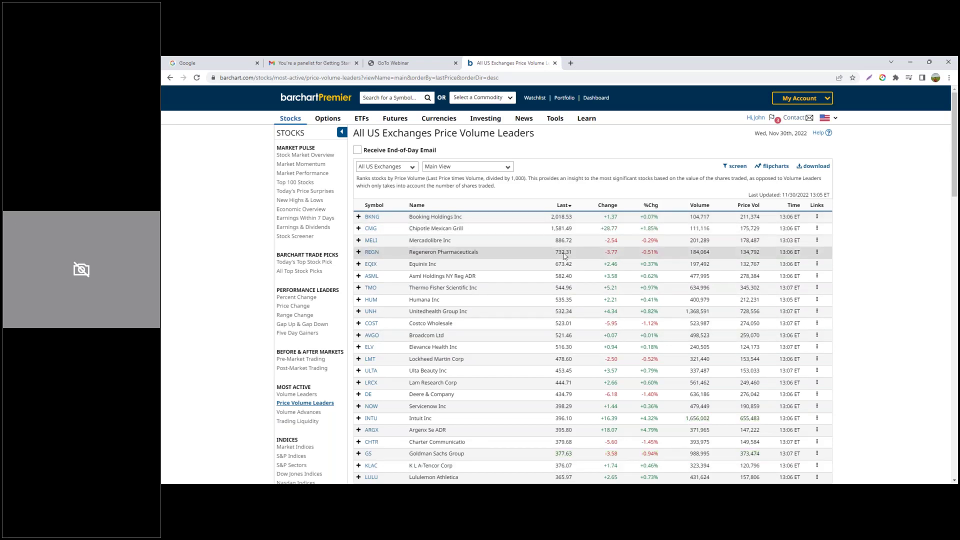
left_click(564, 205)
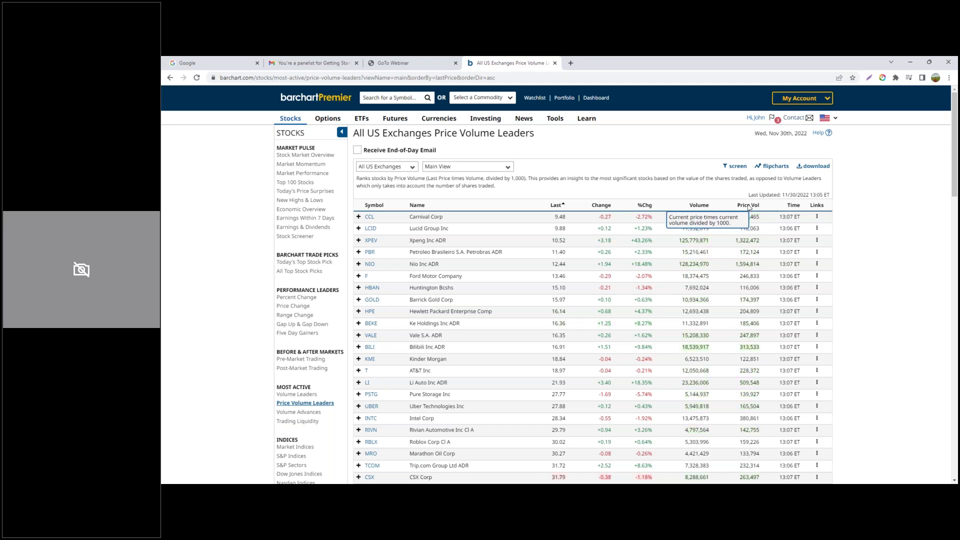
left_click(749, 206)
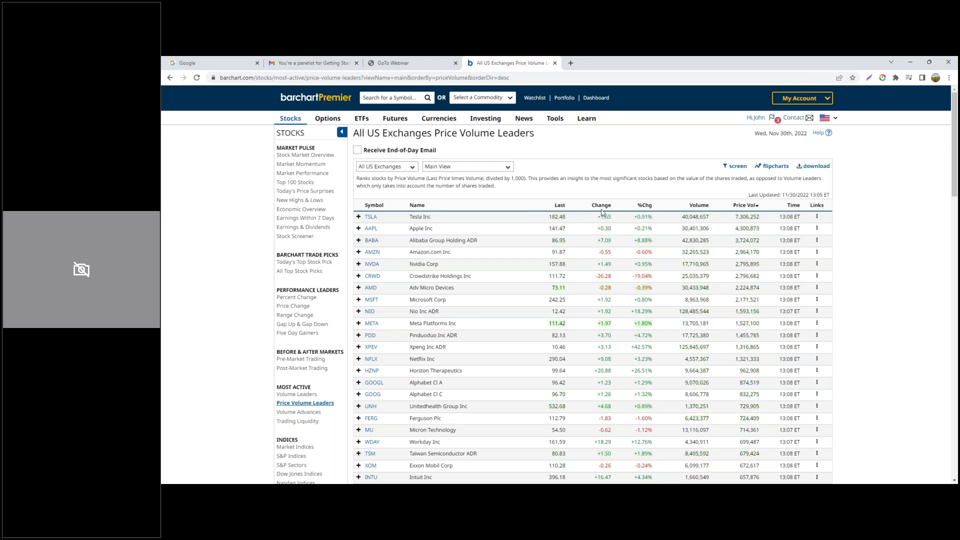
Filter the price volume leaders to NYSE, check the market cap and price filter options, and restore All US Exchanges.
mouse_move(603, 210)
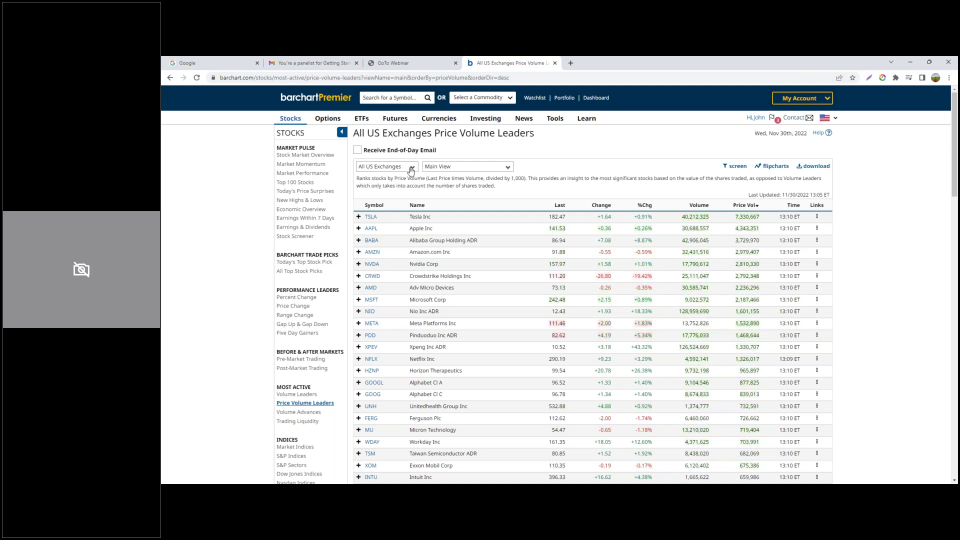
left_click(412, 171)
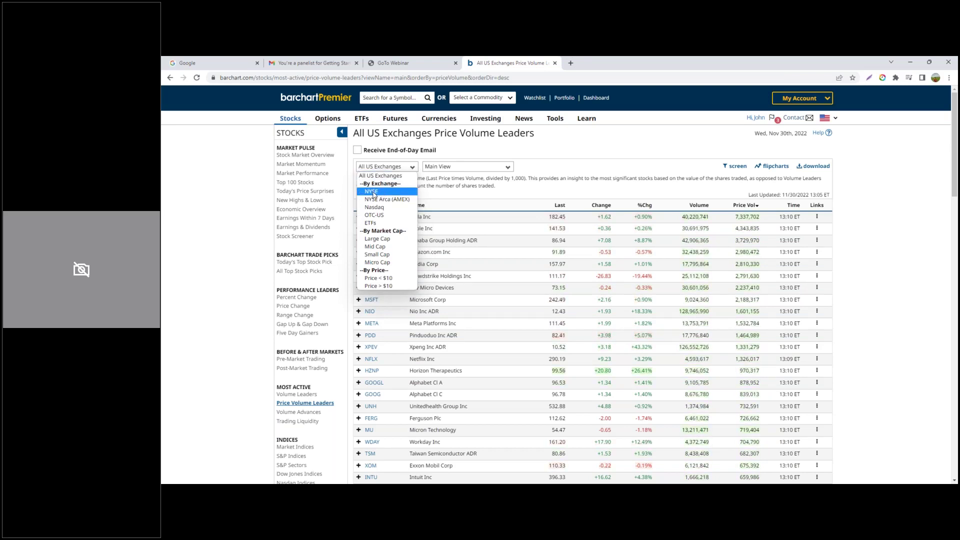
left_click(372, 192)
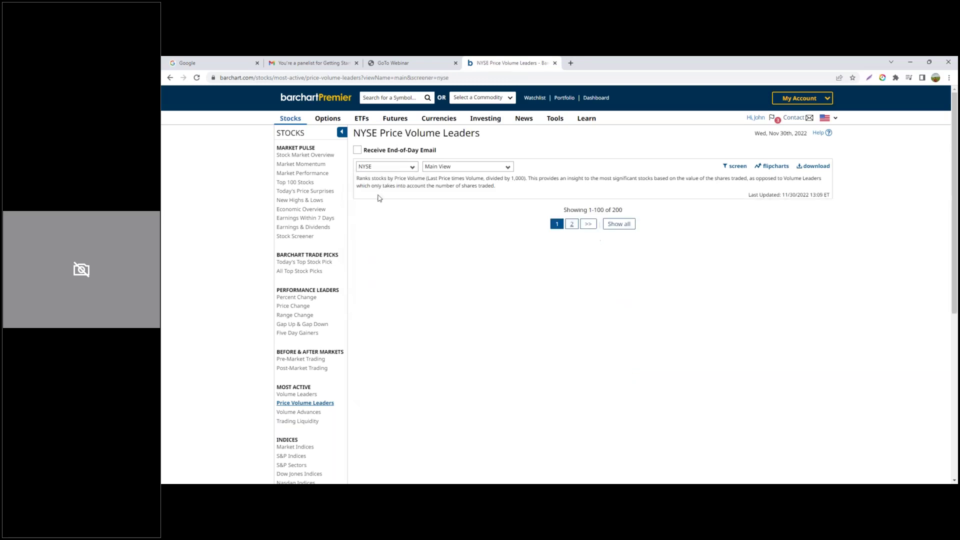
left_click(414, 167)
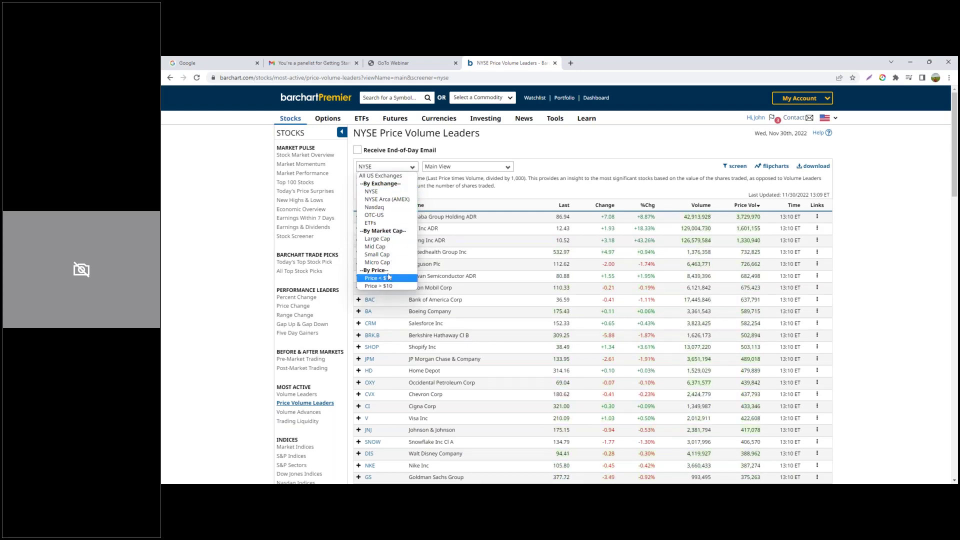
left_click(409, 170)
left_click(406, 168)
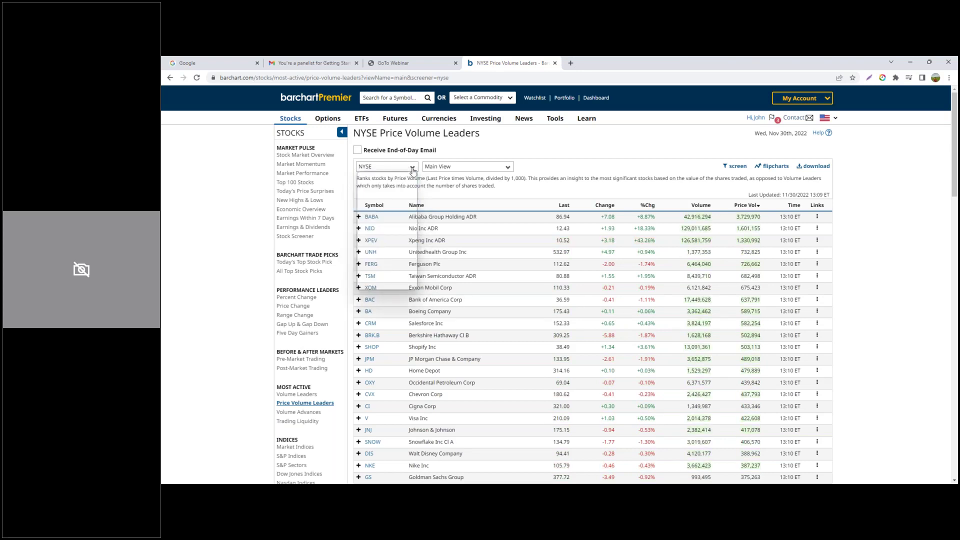
left_click(395, 176)
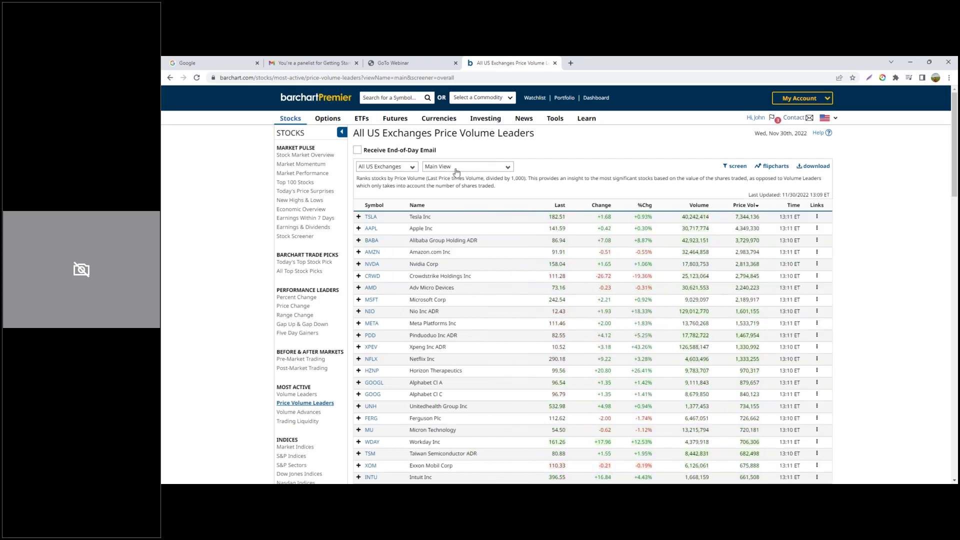
Show the price volume leaders in the Technical view and read the Opinion and 20D Rel Str column descriptions.
left_click(508, 170)
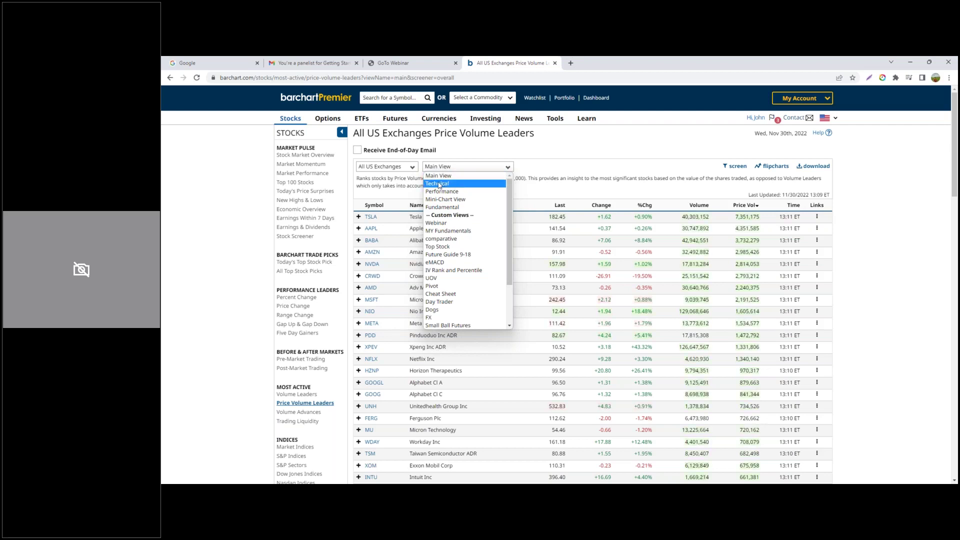
left_click(440, 184)
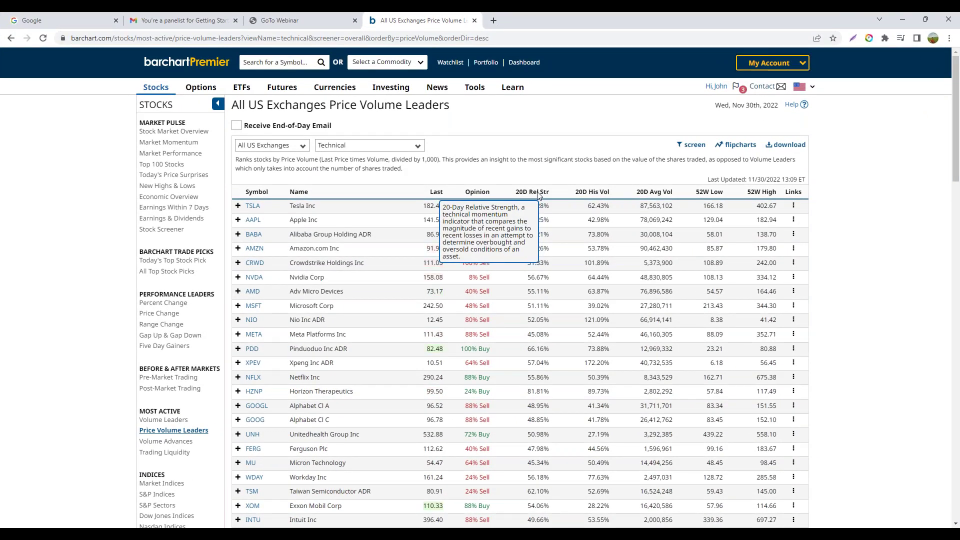
mouse_move(477, 196)
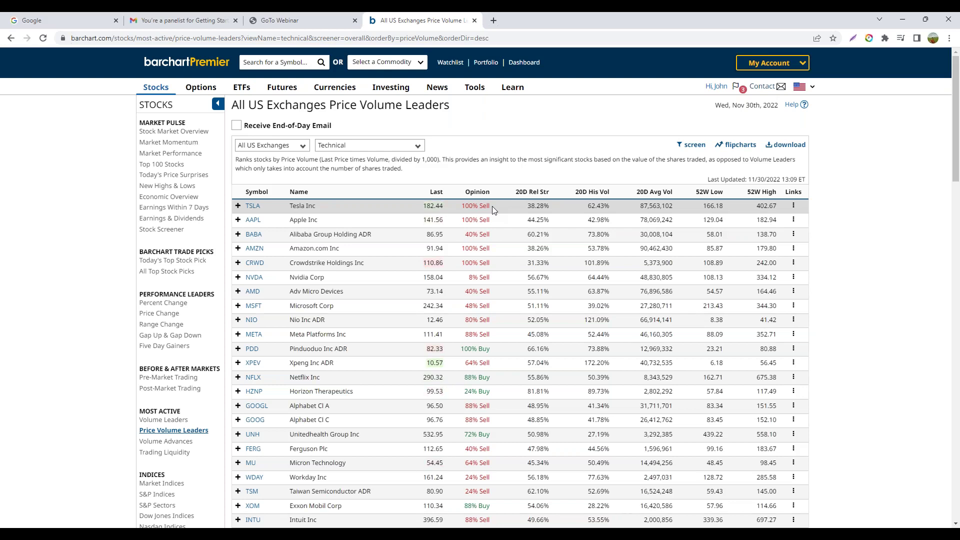
Show the leaders in the Performance view, check its Wtd Alpha column, and switch to the Fundamental view.
left_click(388, 146)
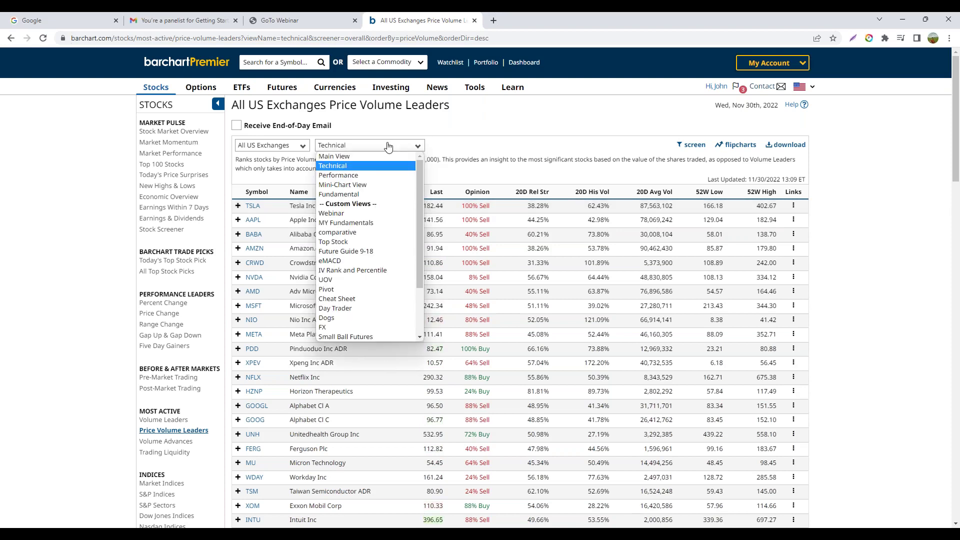
left_click(361, 176)
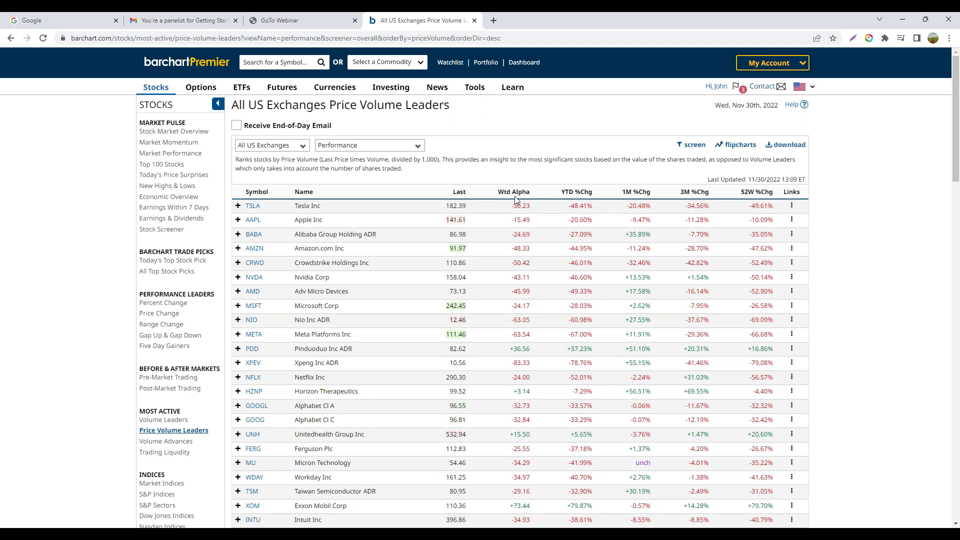
mouse_move(523, 195)
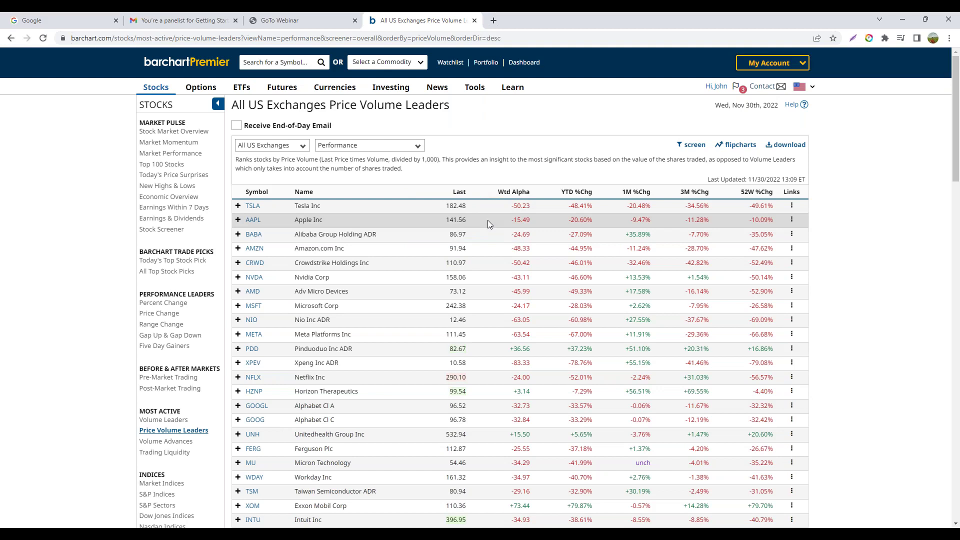
left_click(398, 149)
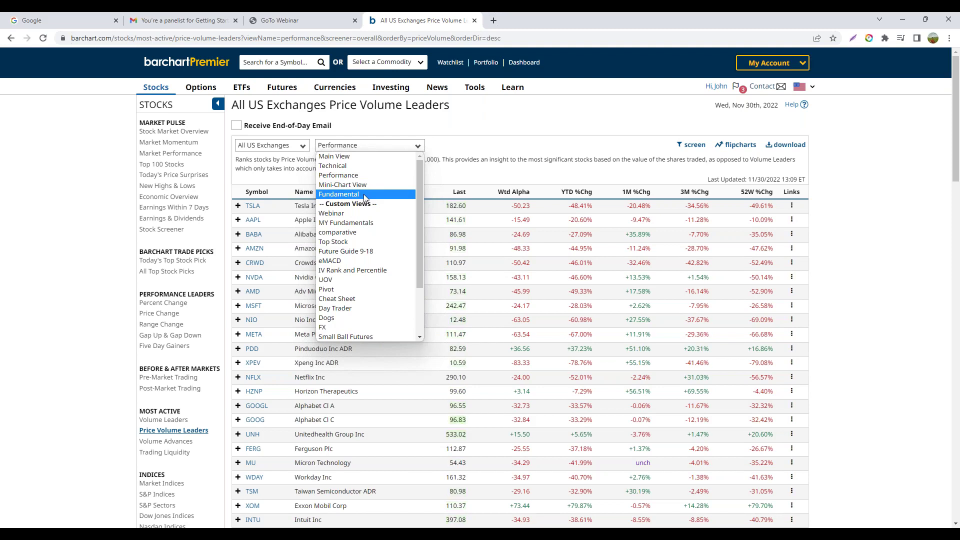
left_click(358, 195)
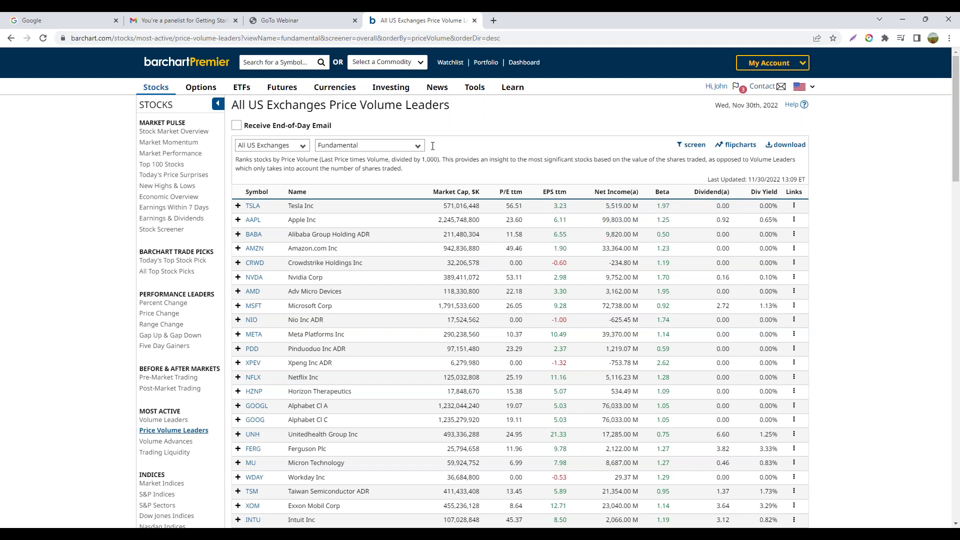
Display the price volume leaders in Mini-Chart View and reload the page to load the charts.
left_click(368, 150)
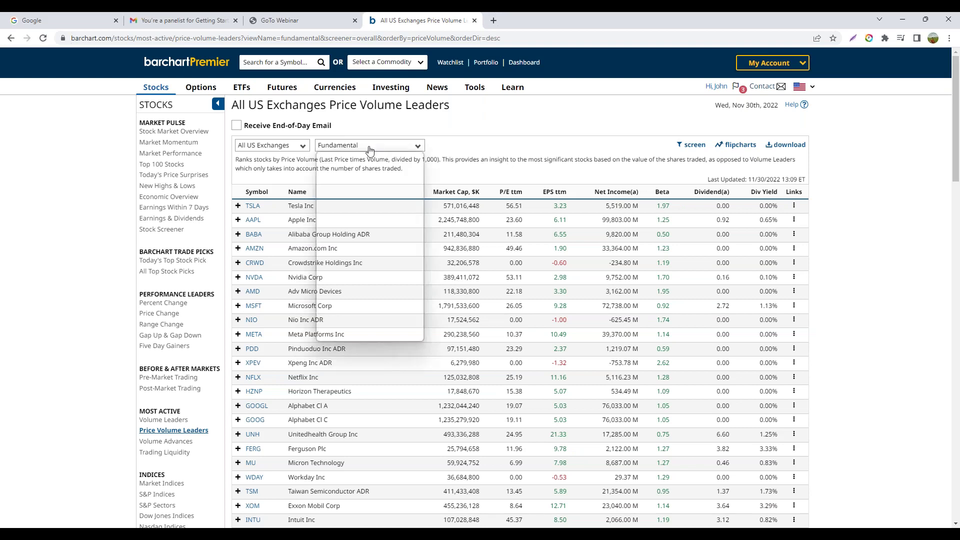
left_click(377, 148)
left_click(370, 148)
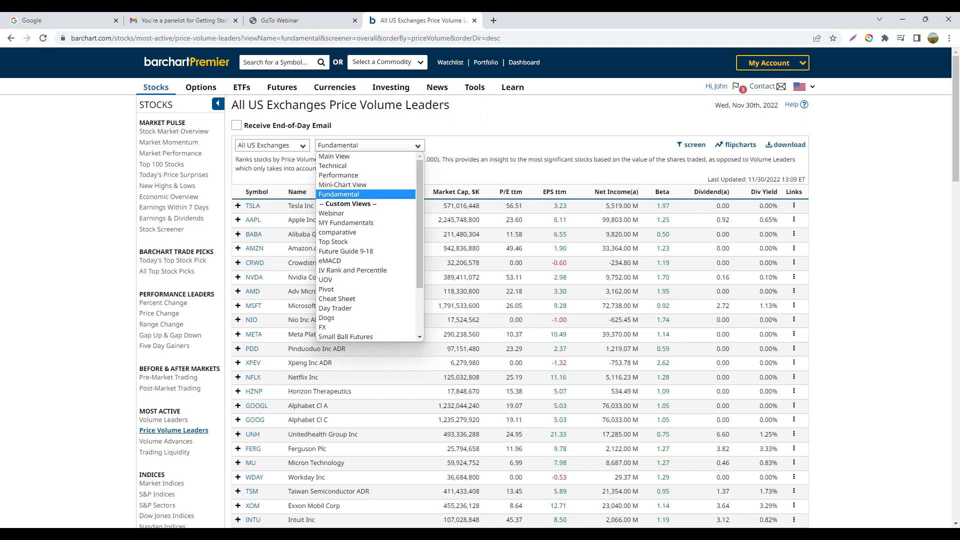
left_click(347, 185)
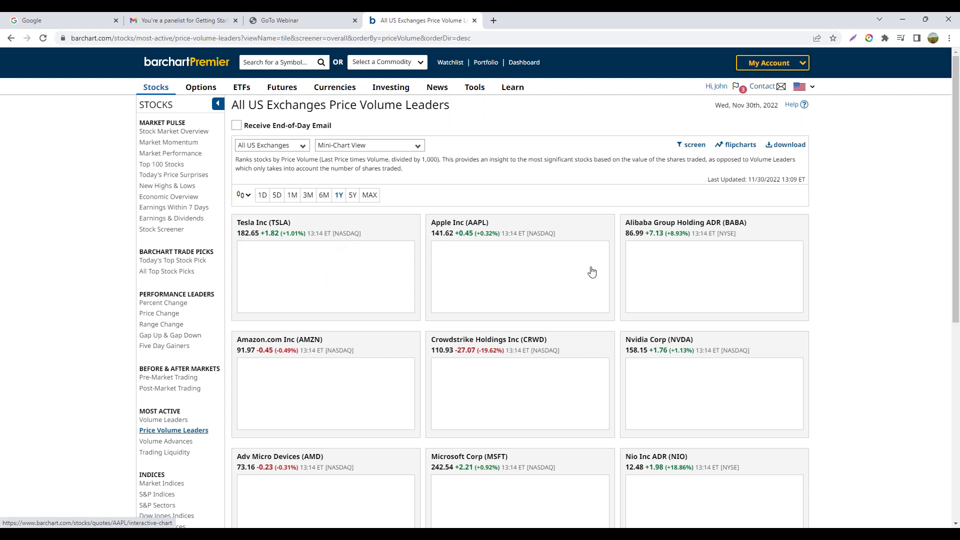
scroll(521, 403, "down", 4)
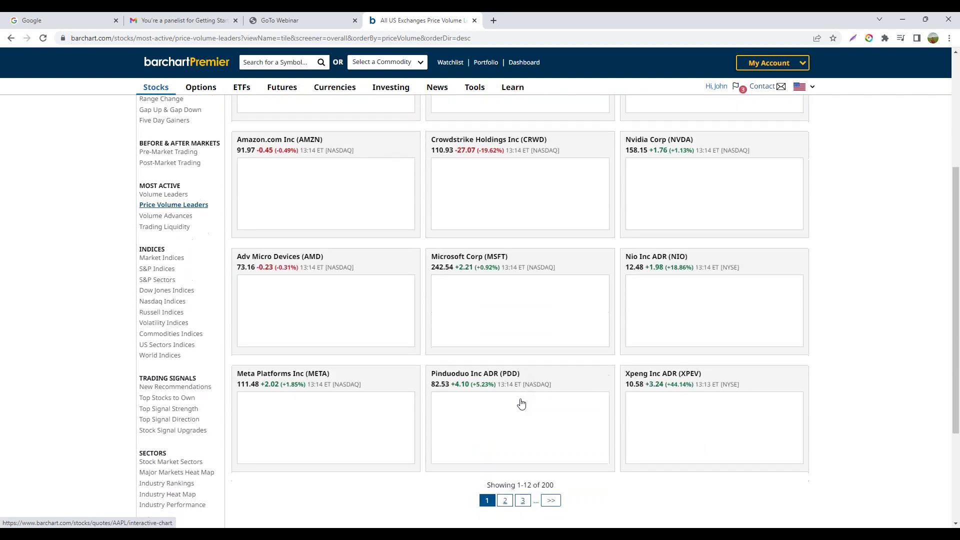
scroll(519, 403, "up", 4)
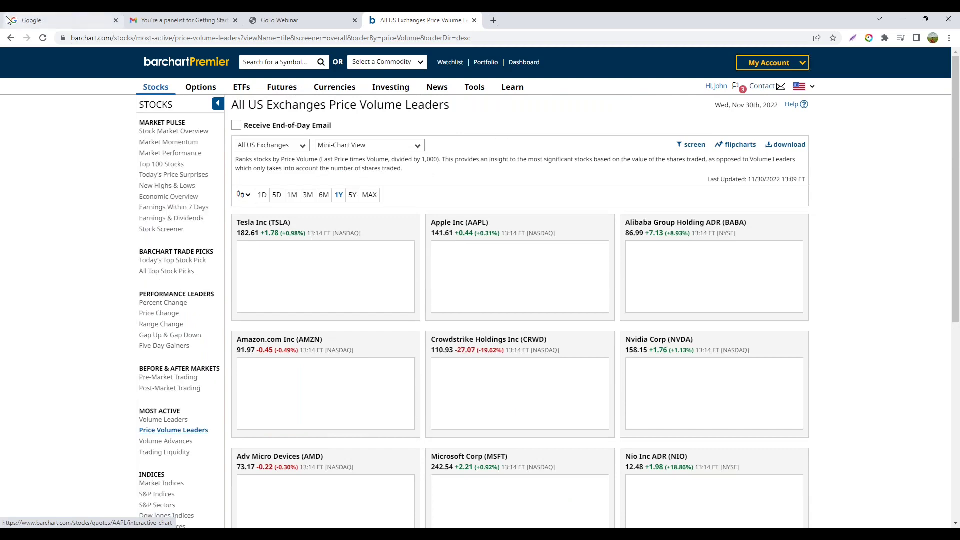
left_click(43, 38)
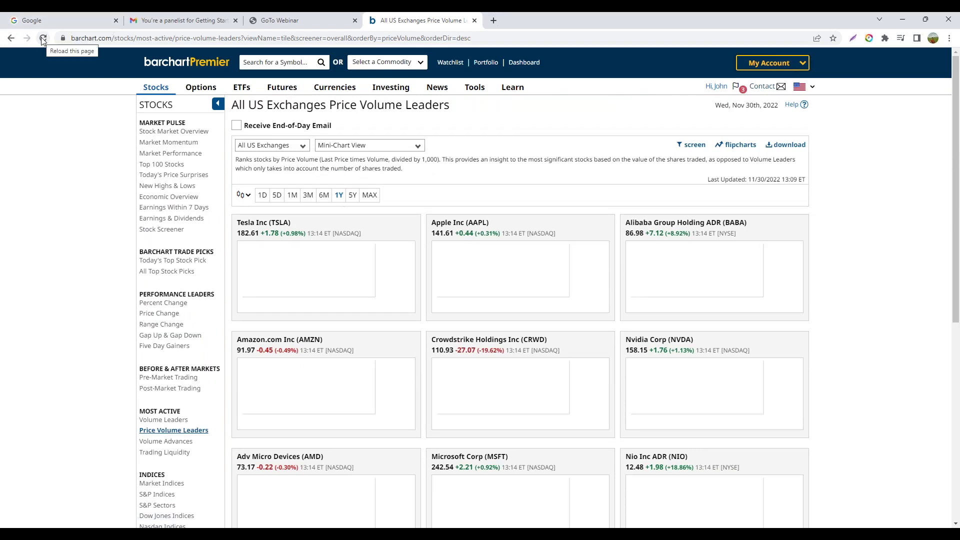
left_click(43, 38)
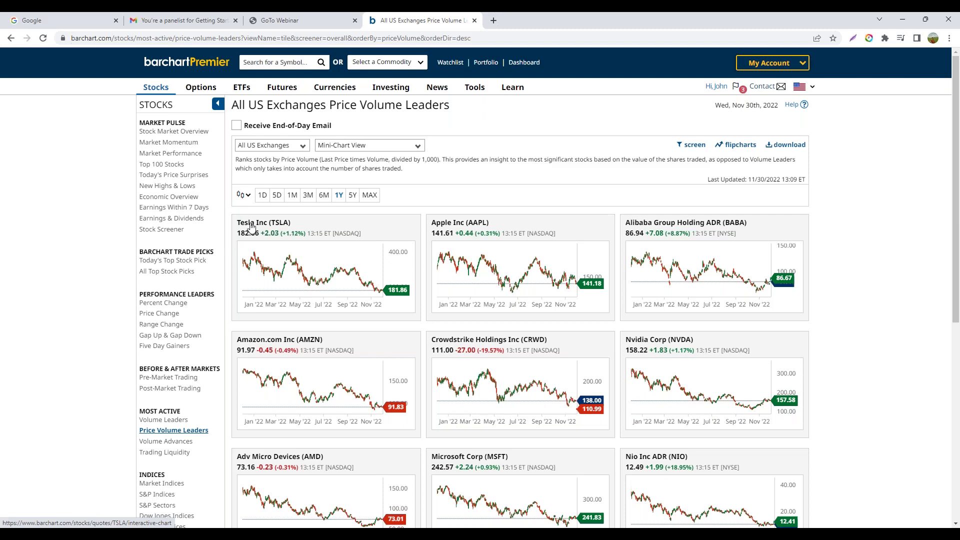
View Tesla's interactive chart from its mini-chart tile and go back to the leaders page.
left_click(252, 225)
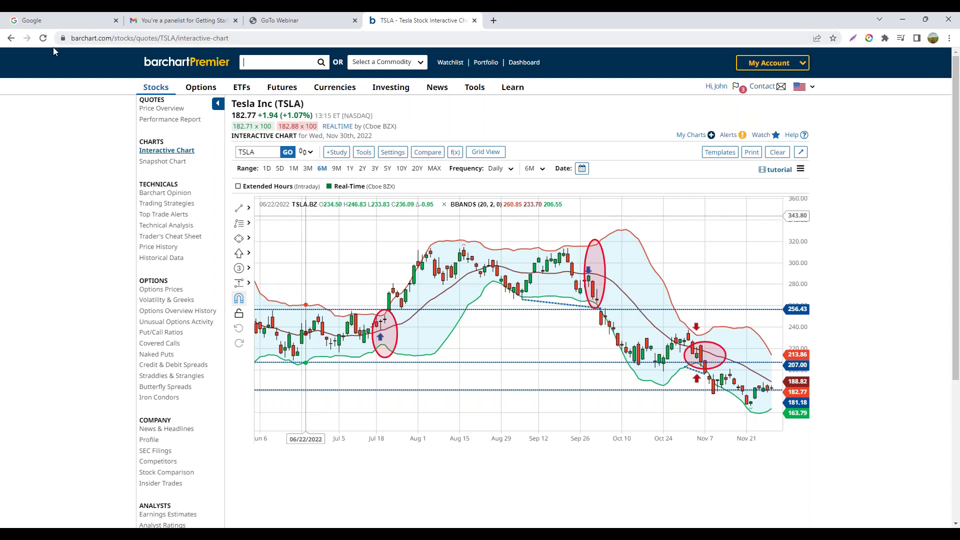
left_click(11, 39)
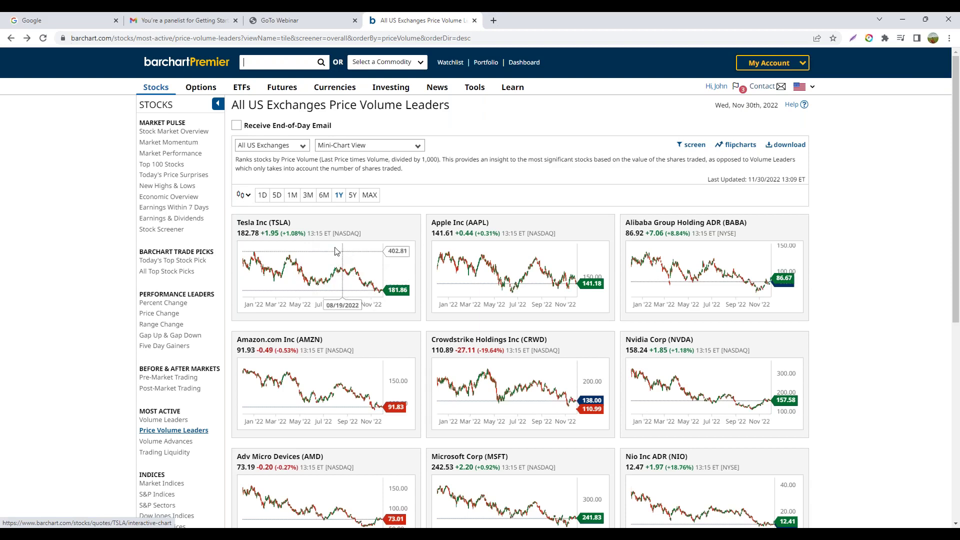
Open Tesla's interactive chart in a new browser tab, view it, and return to the price volume leaders tab.
right_click(252, 227)
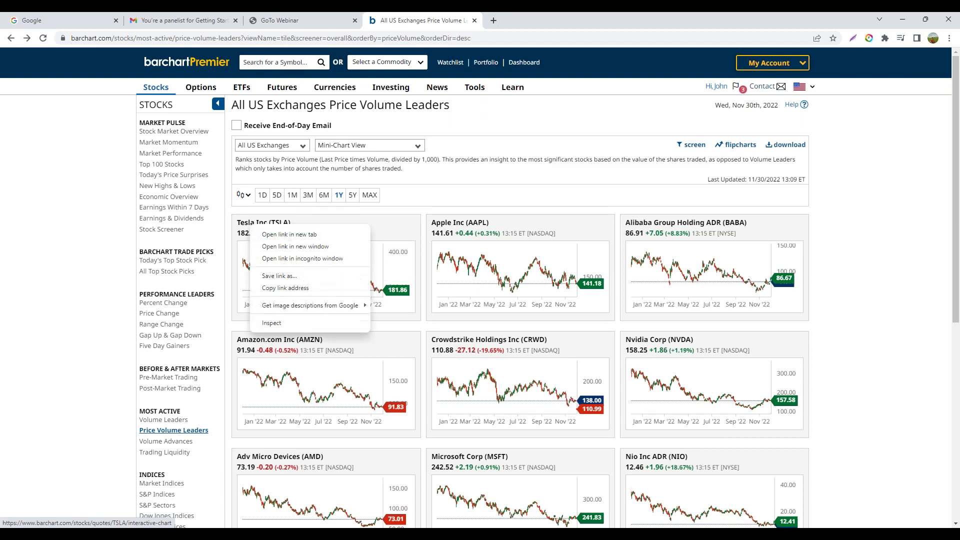
left_click(301, 235)
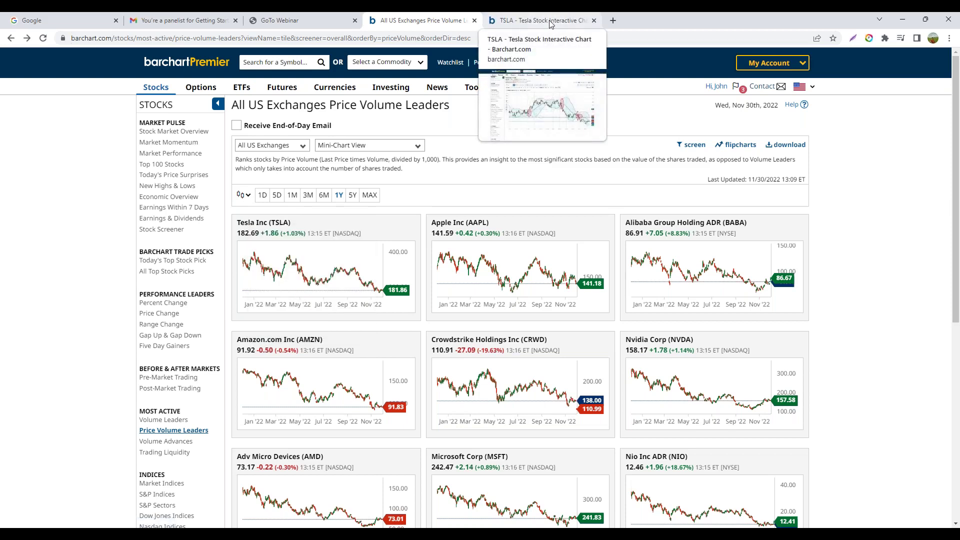
left_click(550, 22)
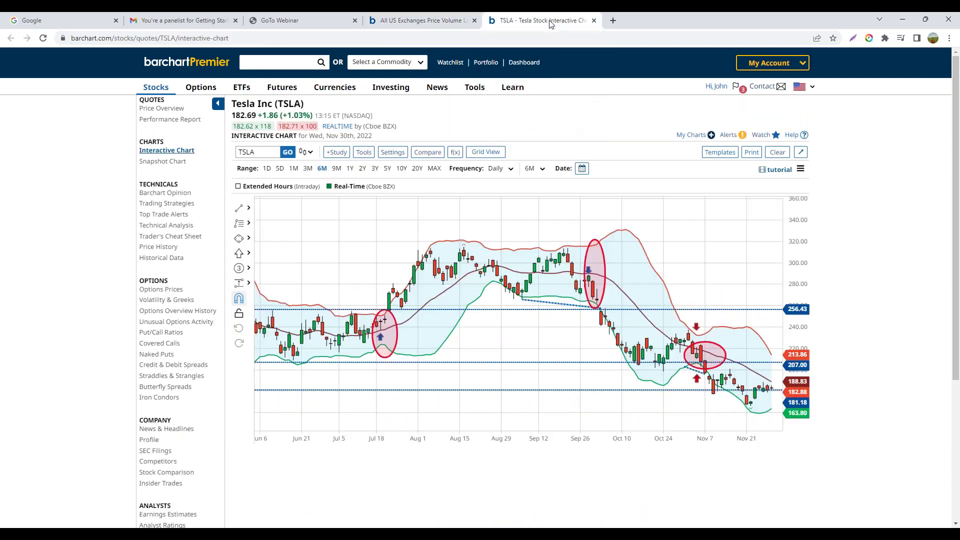
left_click(450, 21)
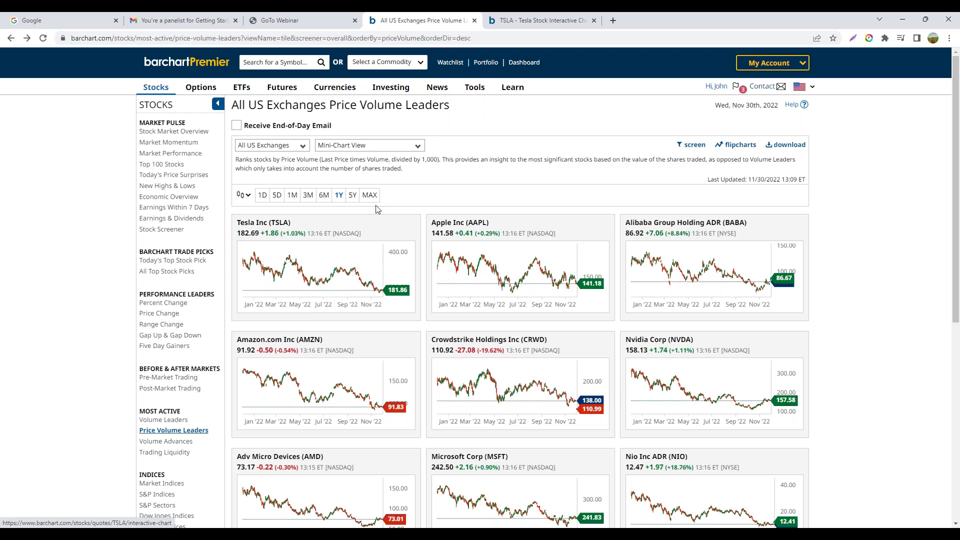
Go from the leaders' view options to the Create Custom Views page and look through the saved custom views.
left_click(389, 150)
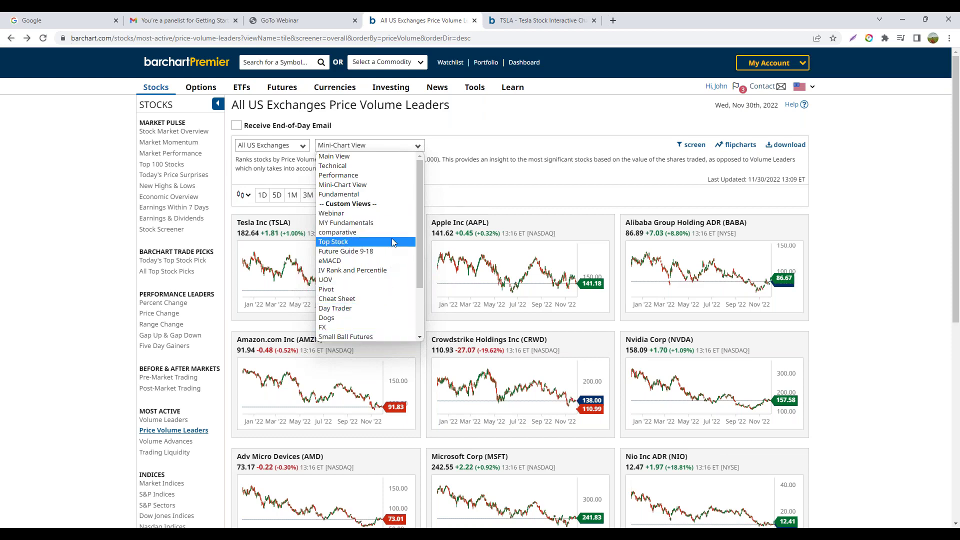
left_click_drag(421, 188, 416, 264)
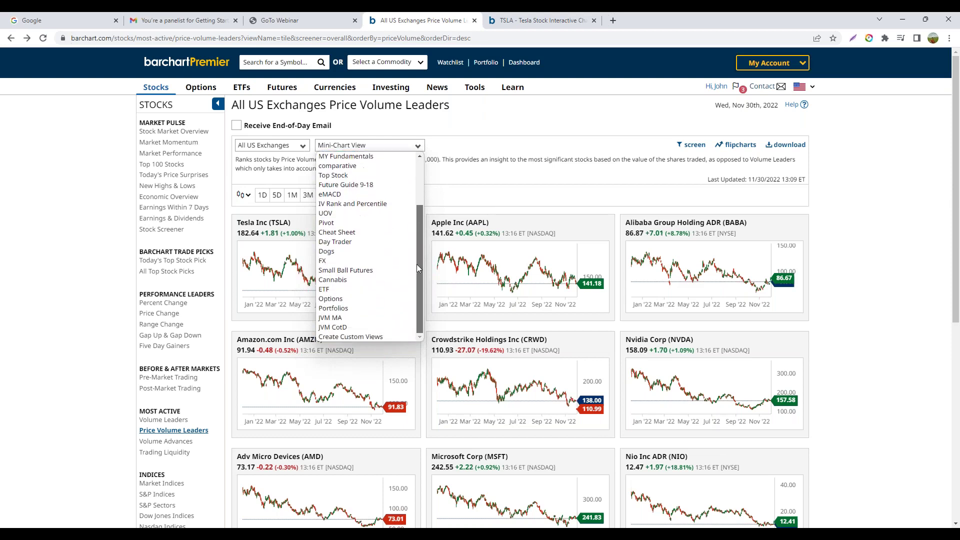
left_click(367, 337)
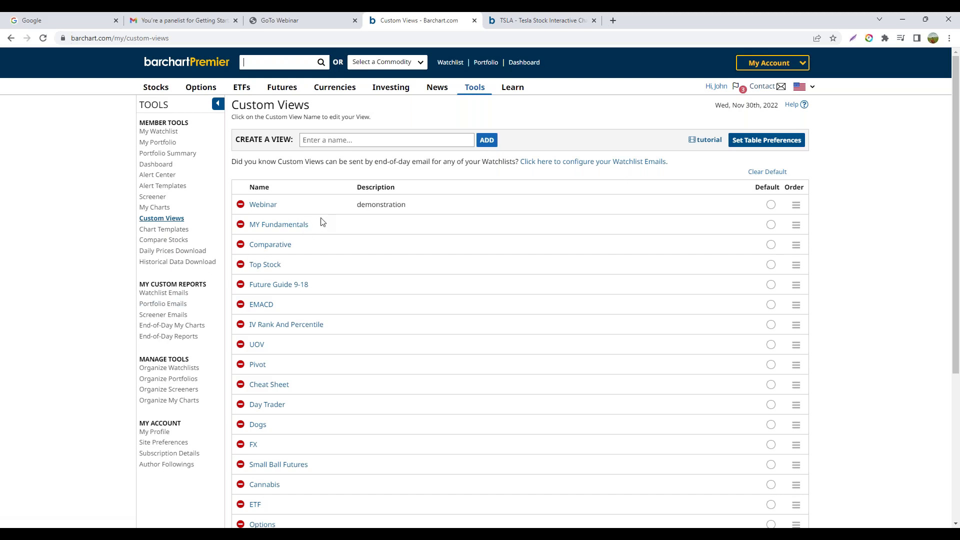
scroll(278, 369, "down", 4)
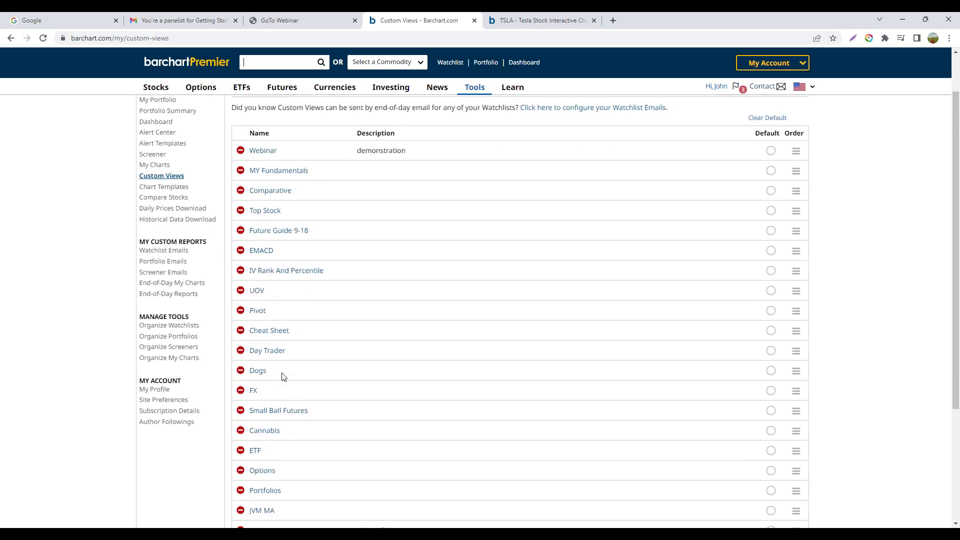
scroll(283, 375, "up", 4)
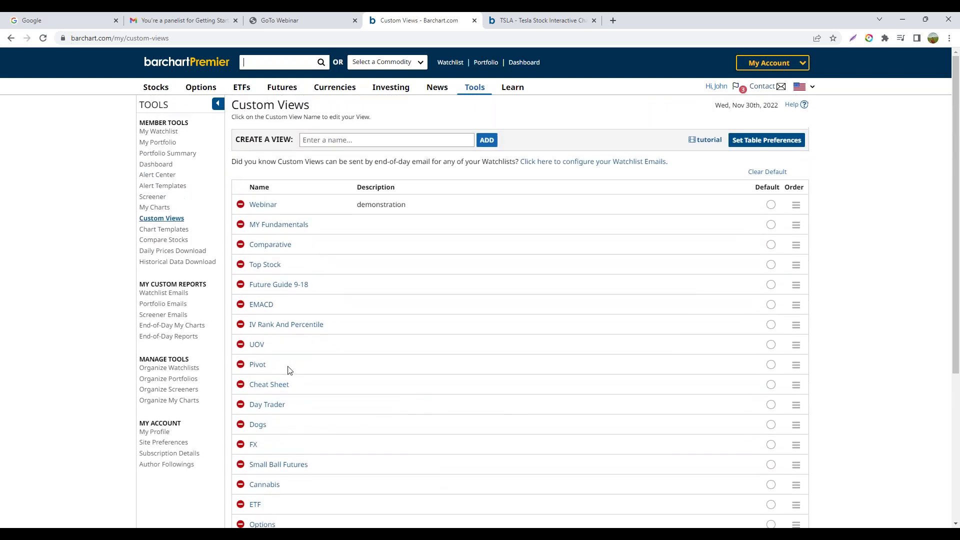
Enter webinar as the name for a new view, and open the existing Webinar custom view for editing.
left_click(348, 141)
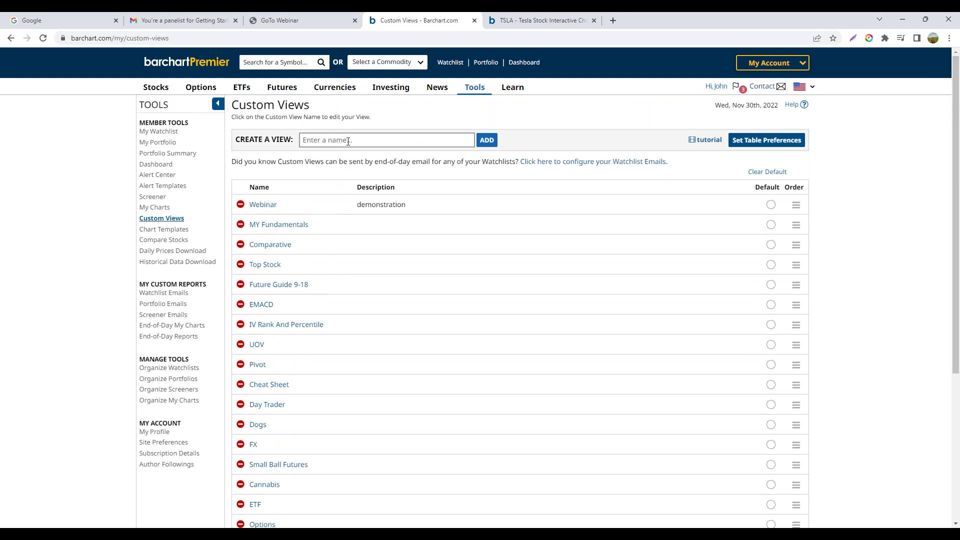
type("webinar")
left_click(264, 208)
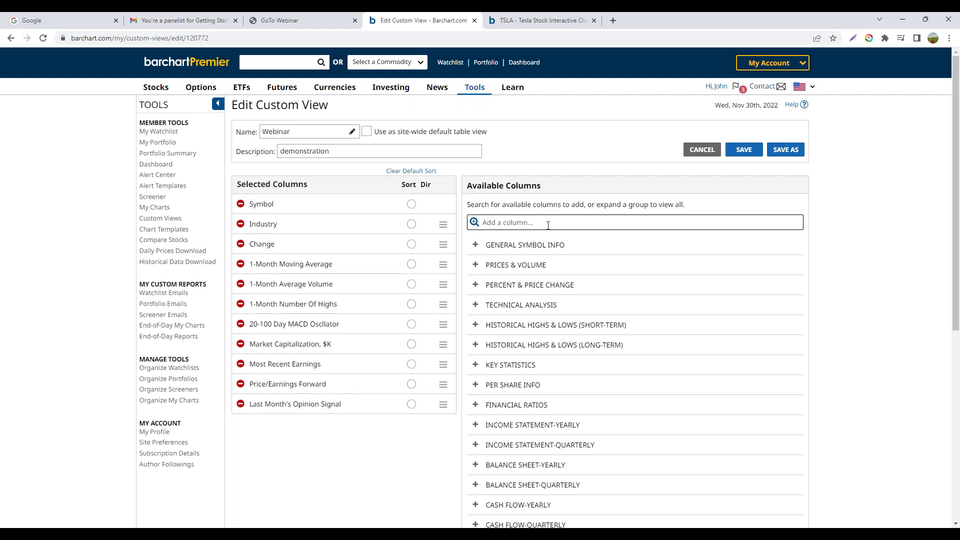
Examine the columns available in the General Symbol Info group and collapse the group again.
left_click(476, 248)
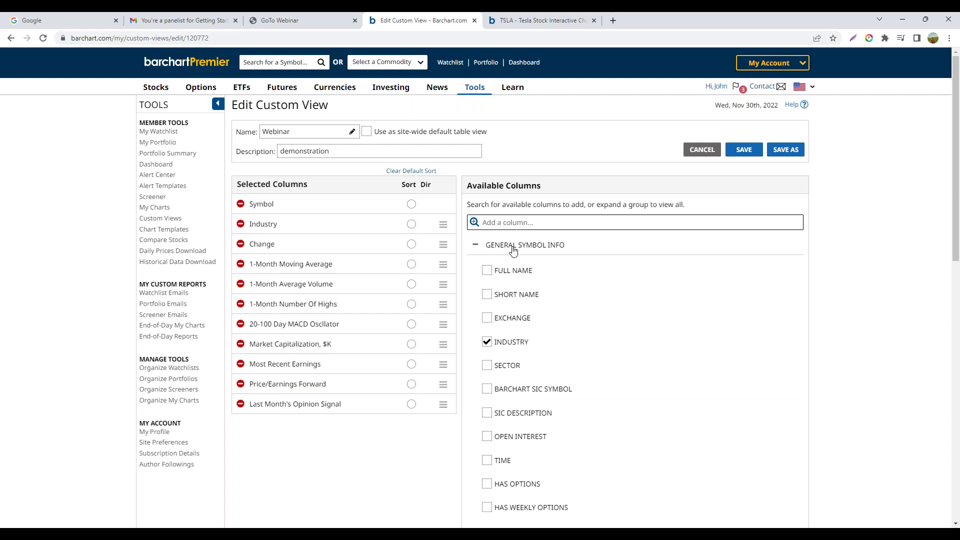
scroll(500, 247, "down", 2)
scroll(530, 320, "down", 4)
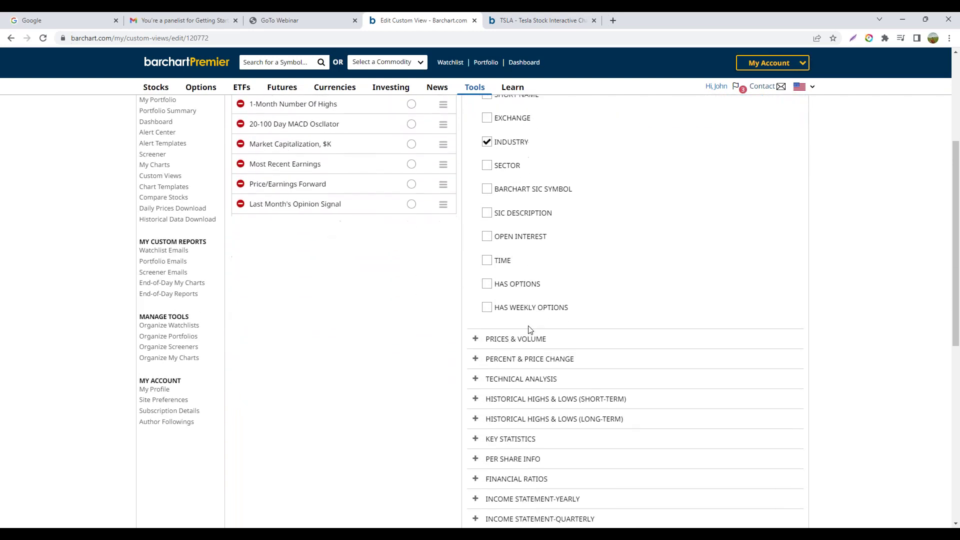
scroll(530, 330, "up", 5)
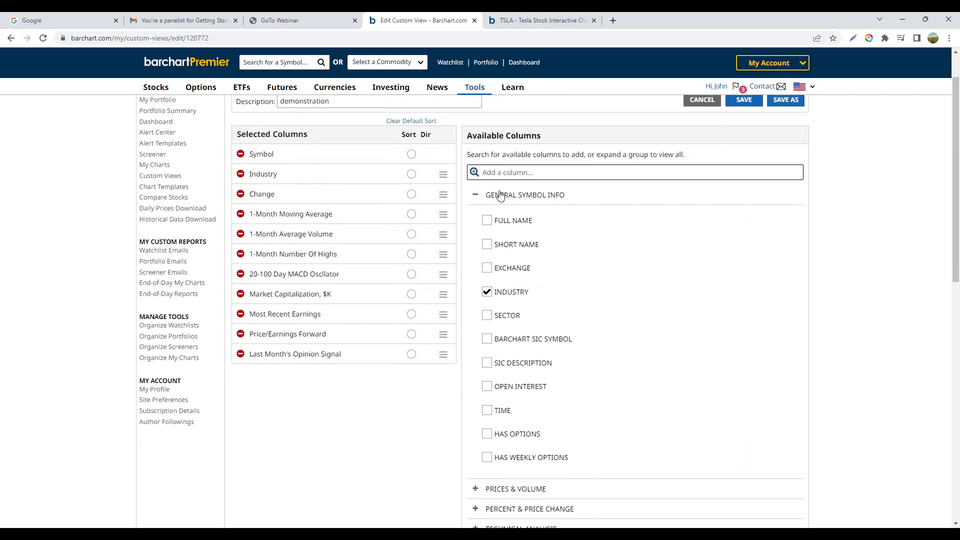
left_click(475, 196)
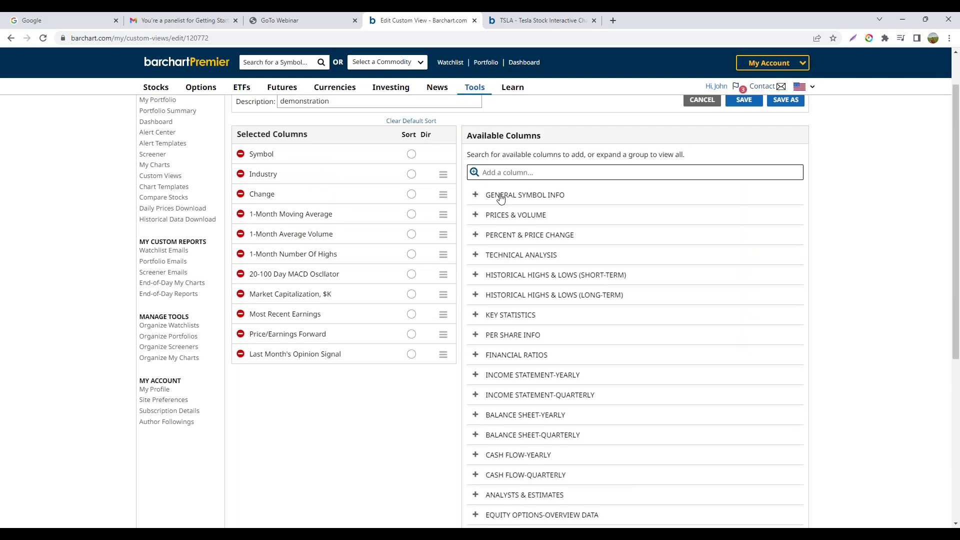
Look through the Prices & Volume group's price, volume and gap columns and collapse the group again.
left_click(475, 216)
scroll(573, 258, "down", 8)
scroll(618, 260, "down", 6)
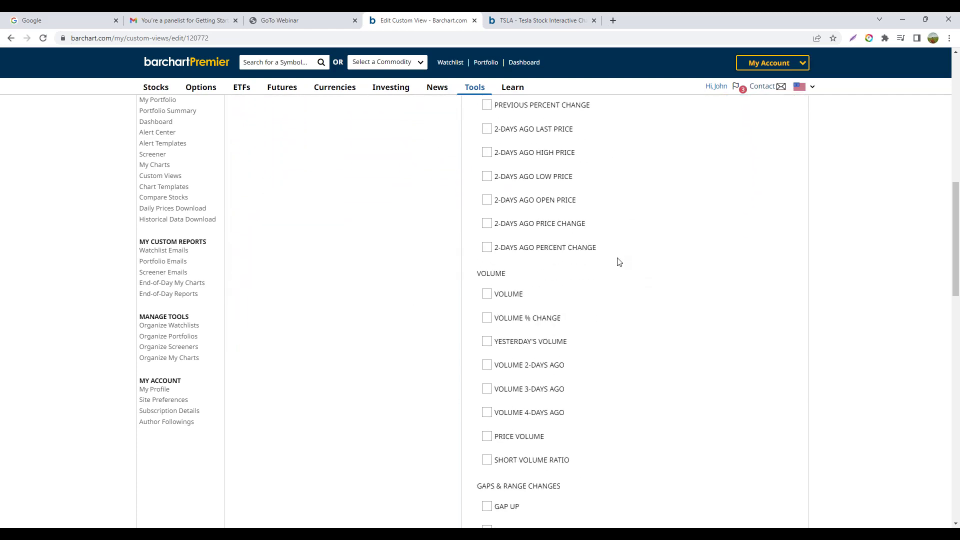
scroll(610, 250, "up", 6)
scroll(610, 248, "up", 7)
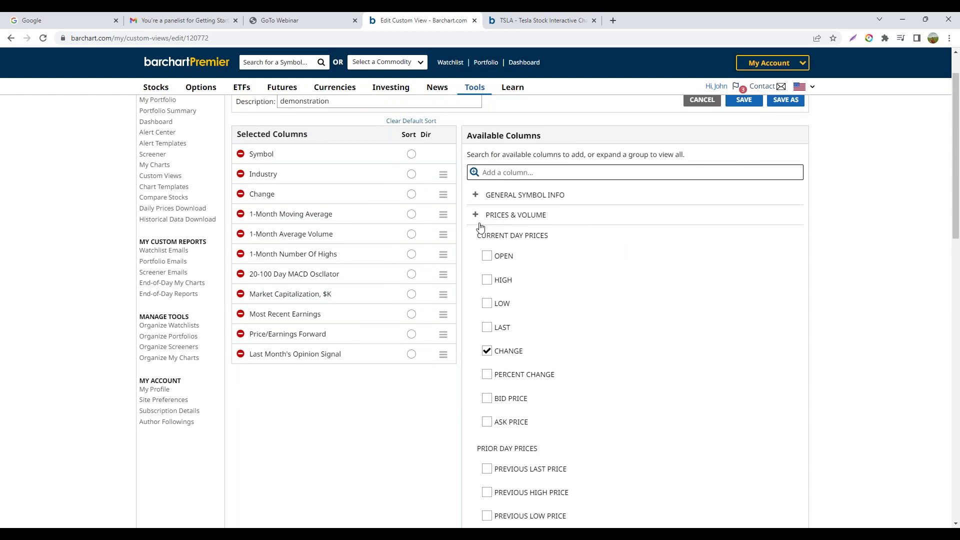
left_click(476, 218)
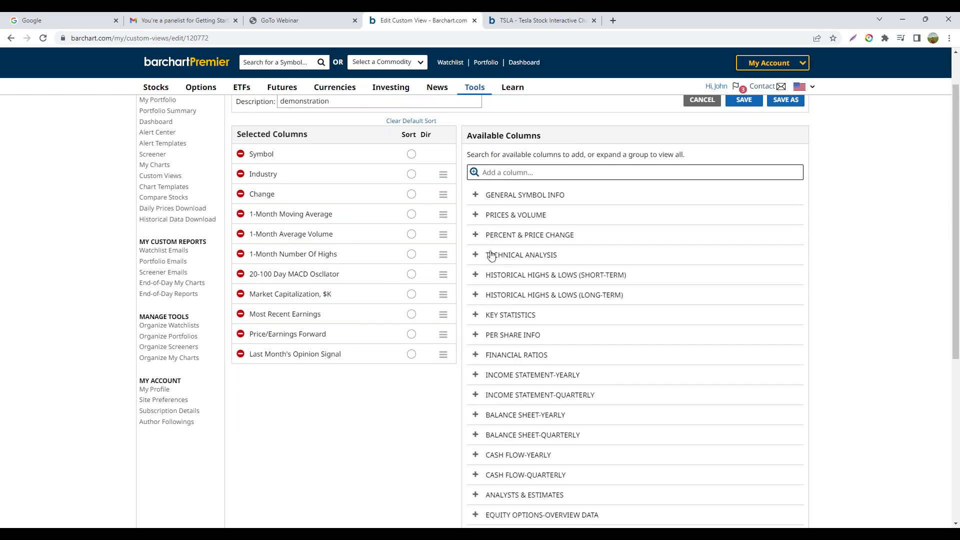
Look through the Technical Analysis group's moving average and average volume columns and collapse the group again.
left_click(476, 256)
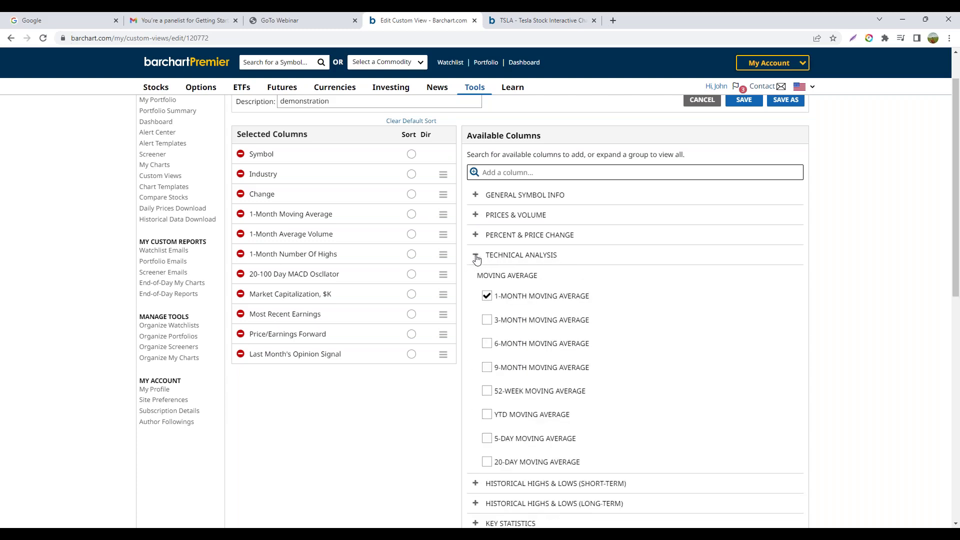
scroll(619, 299, "down", 1)
scroll(619, 299, "down", 7)
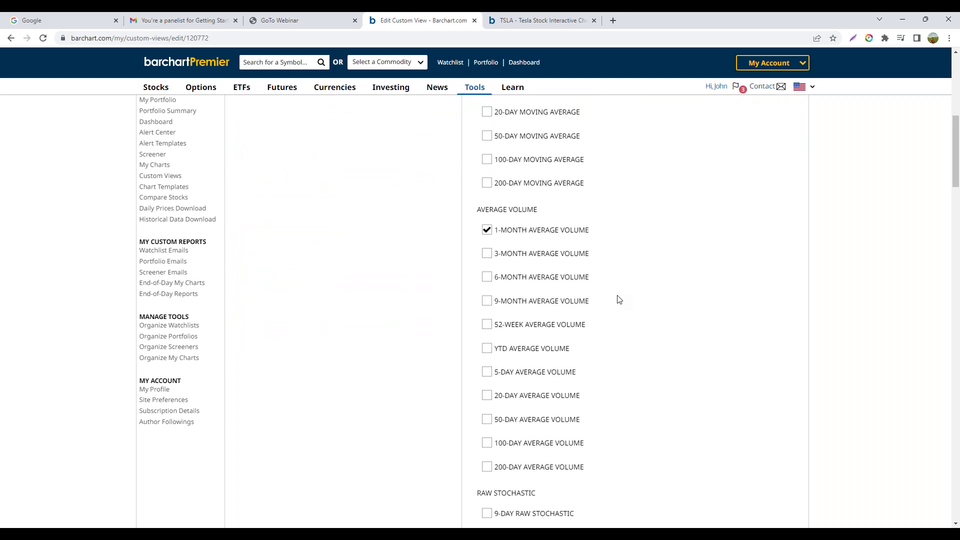
scroll(619, 299, "up", 8)
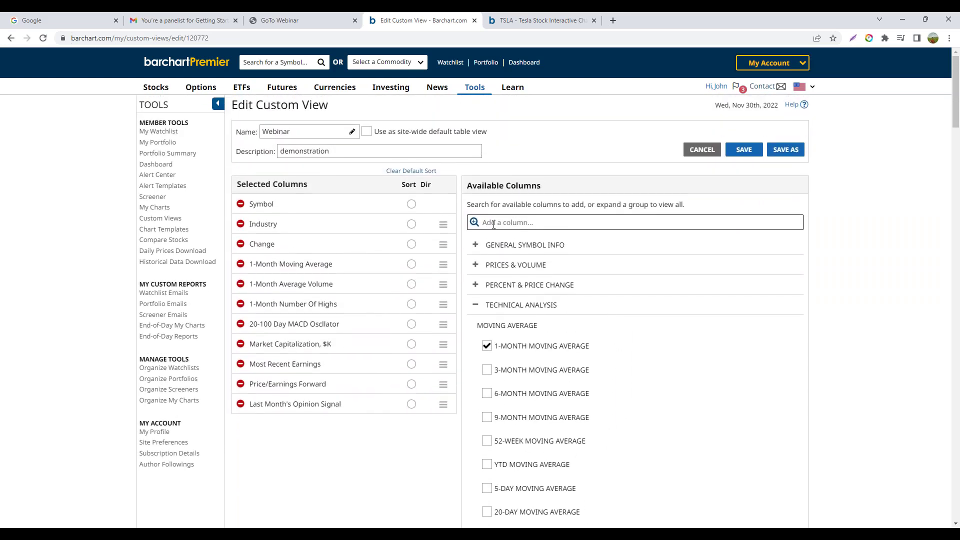
left_click(476, 305)
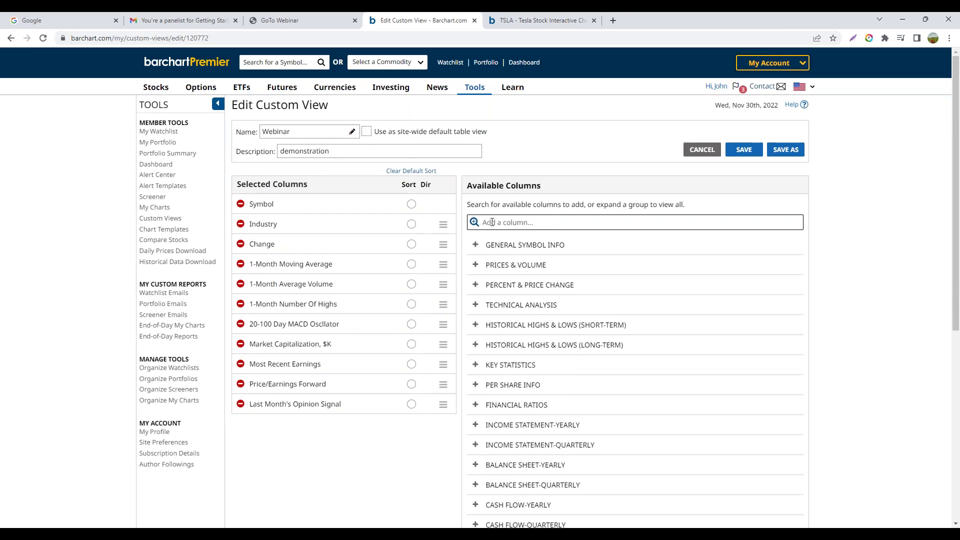
Add the 60-Month Beta column to the Webinar view, place it directly below Change, and save the view.
type("beta")
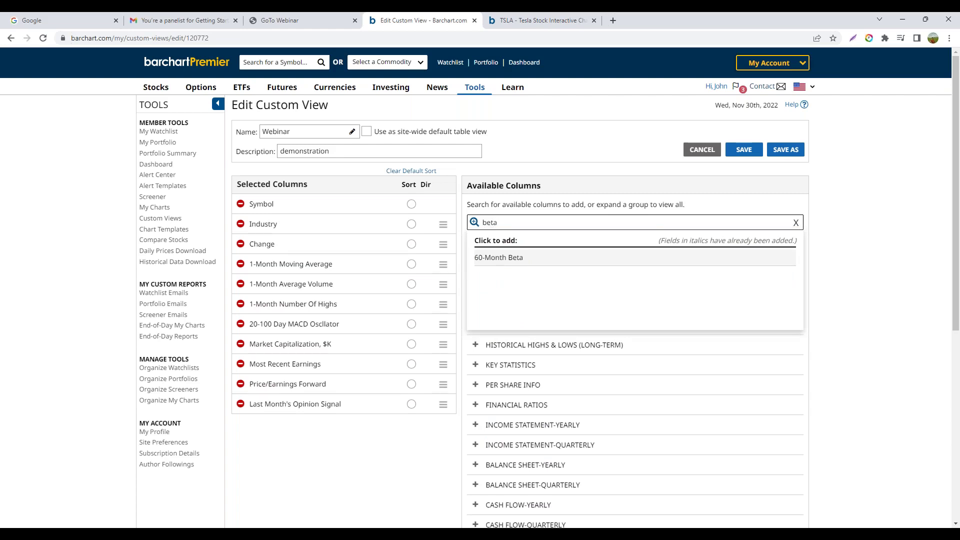
left_click(507, 258)
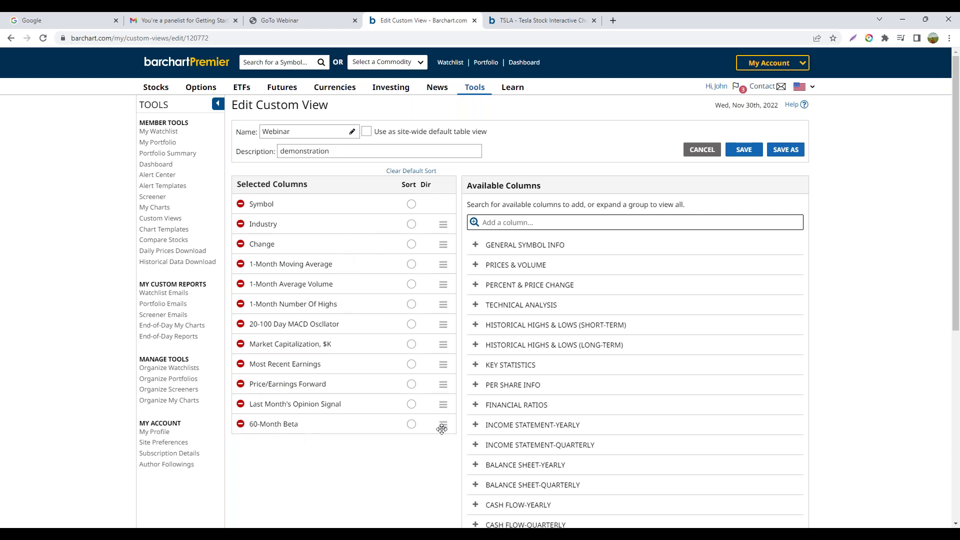
left_click_drag(445, 425, 446, 264)
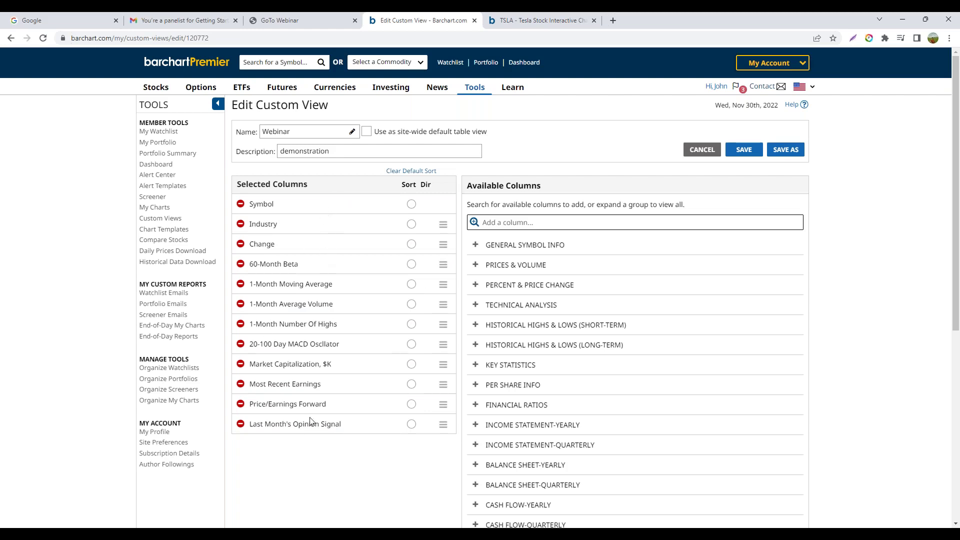
left_click(744, 150)
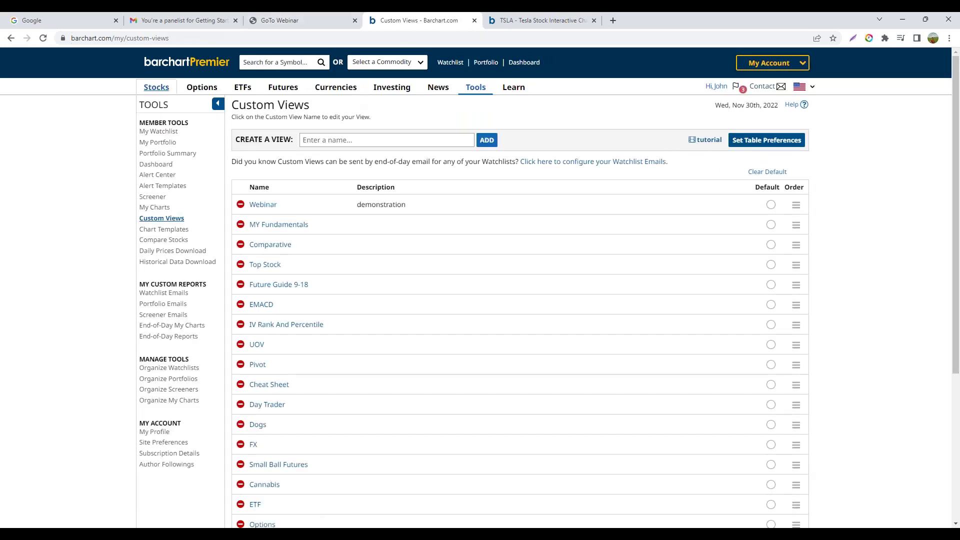
Return to the stocks' Price Volume Leaders page and apply the Webinar custom view to the table.
mouse_move(160, 94)
left_click(314, 179)
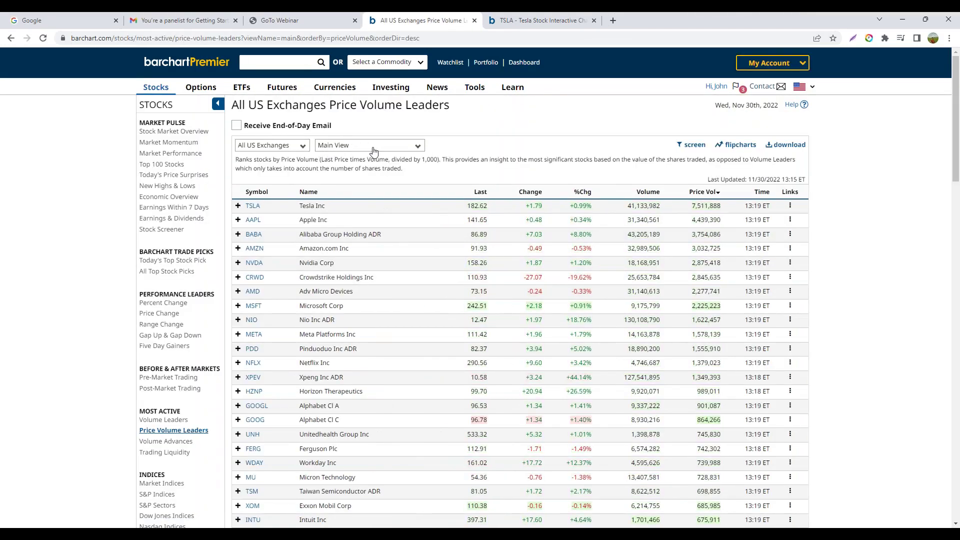
left_click(418, 148)
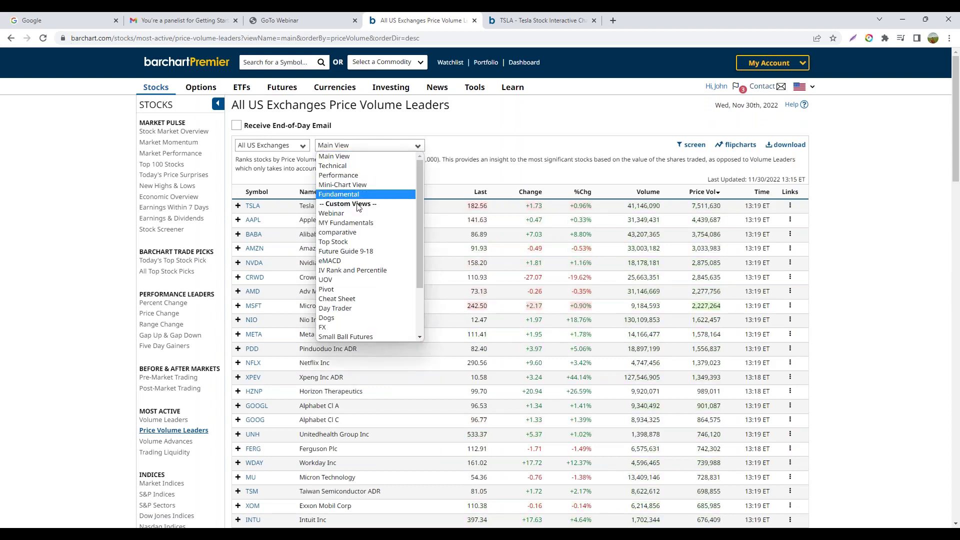
left_click(332, 213)
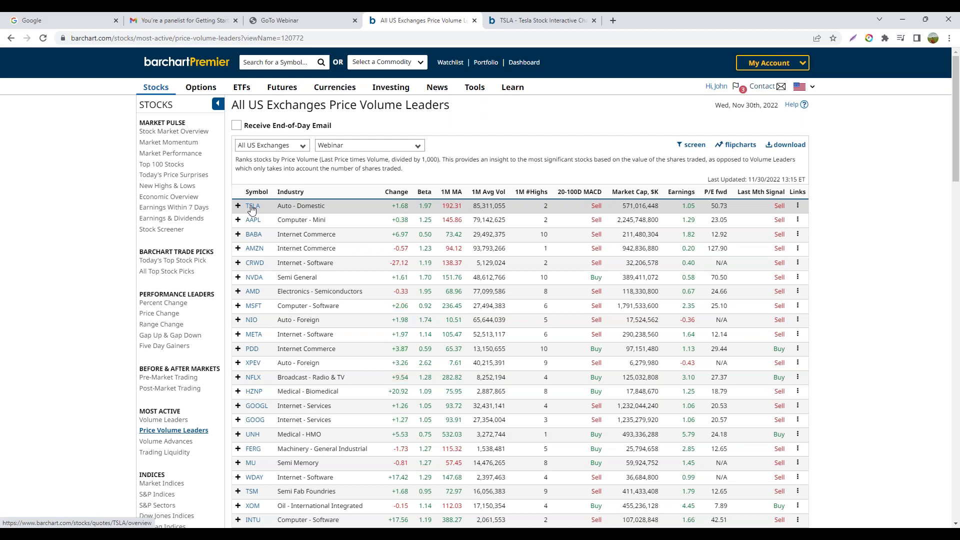
Expand the quick-look details for TSLA and view its chart, quote, performance and news sections.
right_click(251, 209)
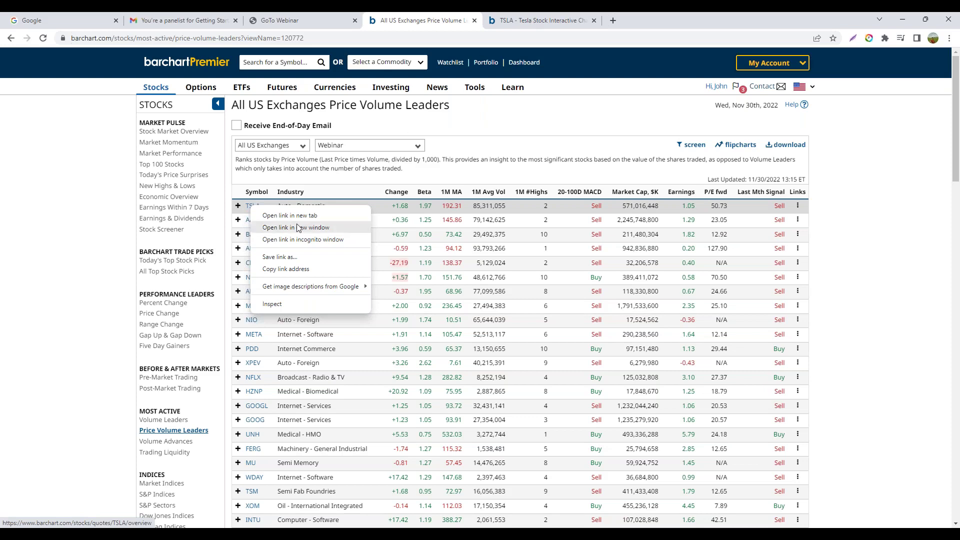
left_click(240, 207)
left_click(239, 206)
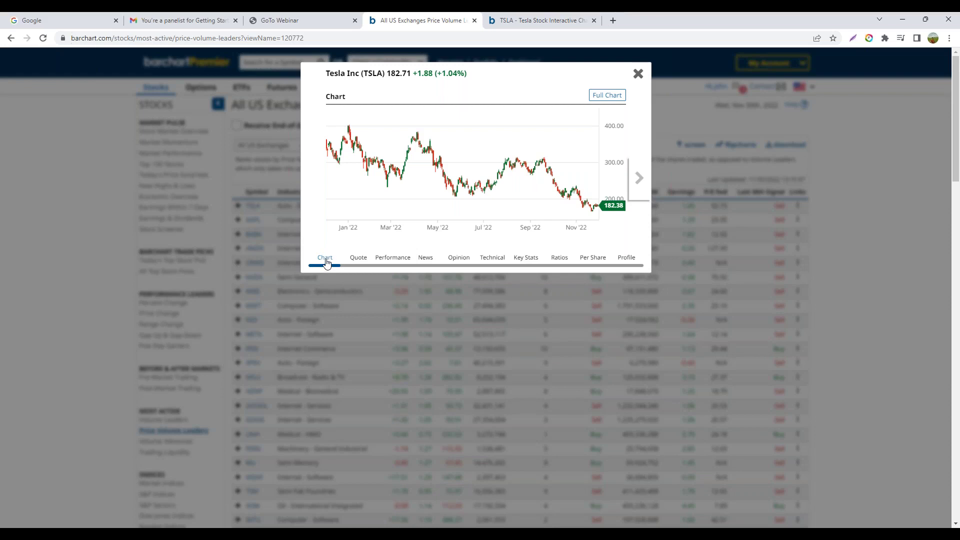
left_click(359, 259)
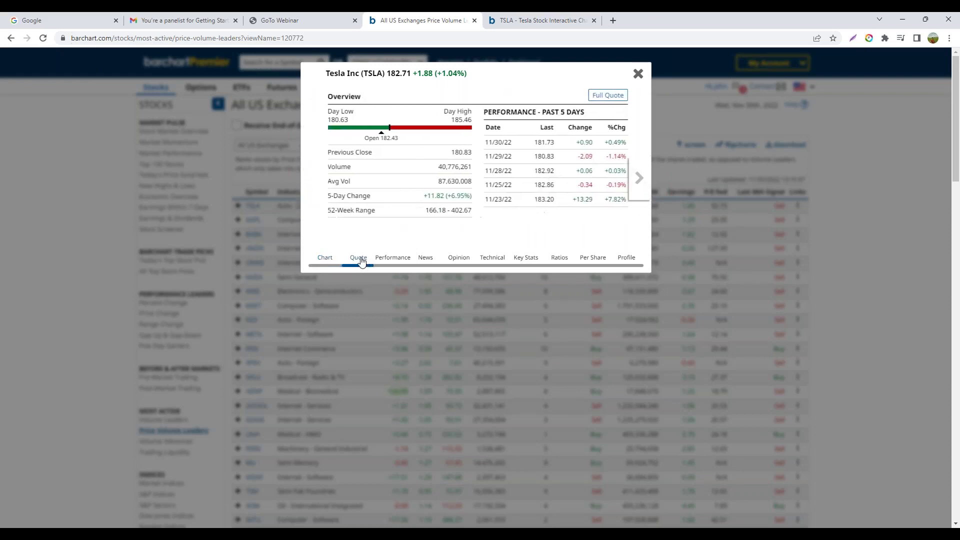
left_click(394, 258)
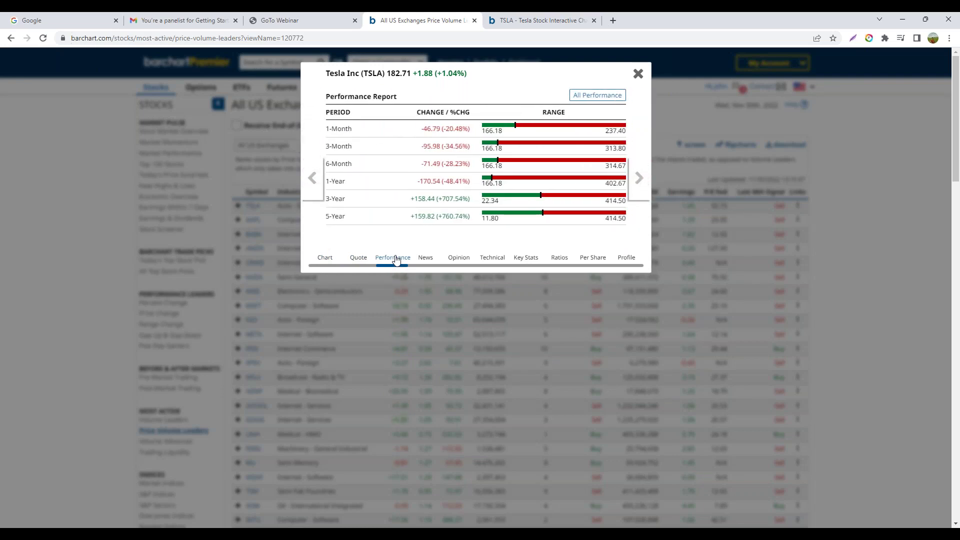
left_click(425, 258)
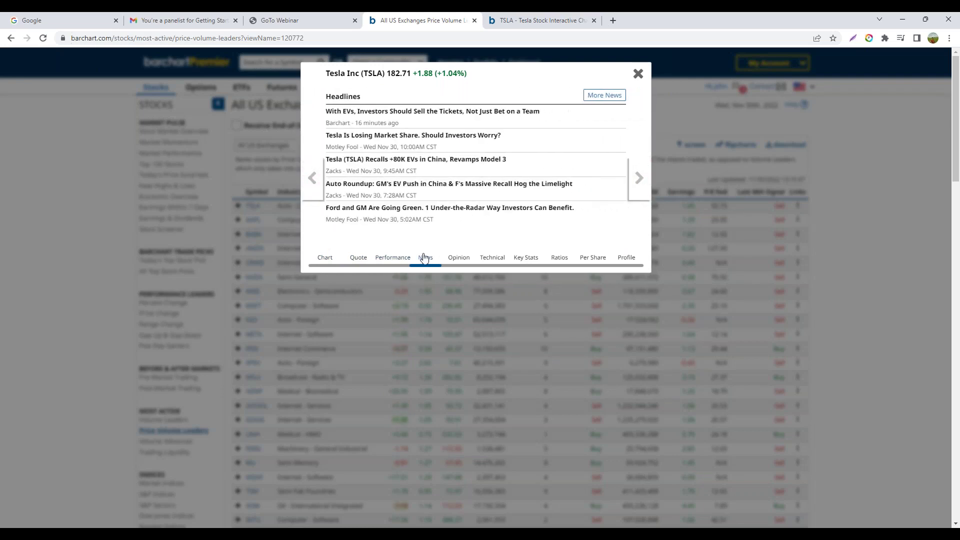
View the opinion, technical, key statistics and profile sections in Tesla's quick-look details.
left_click(460, 259)
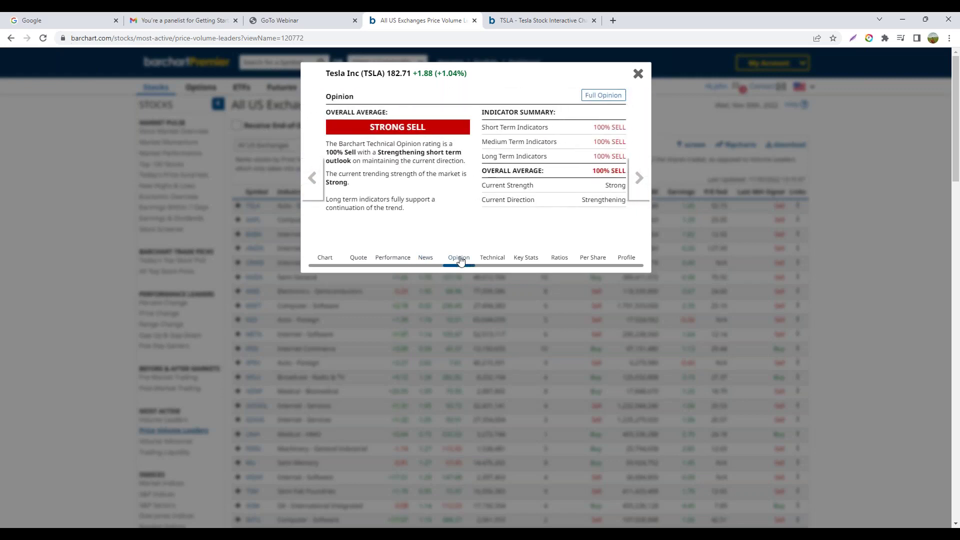
left_click(492, 262)
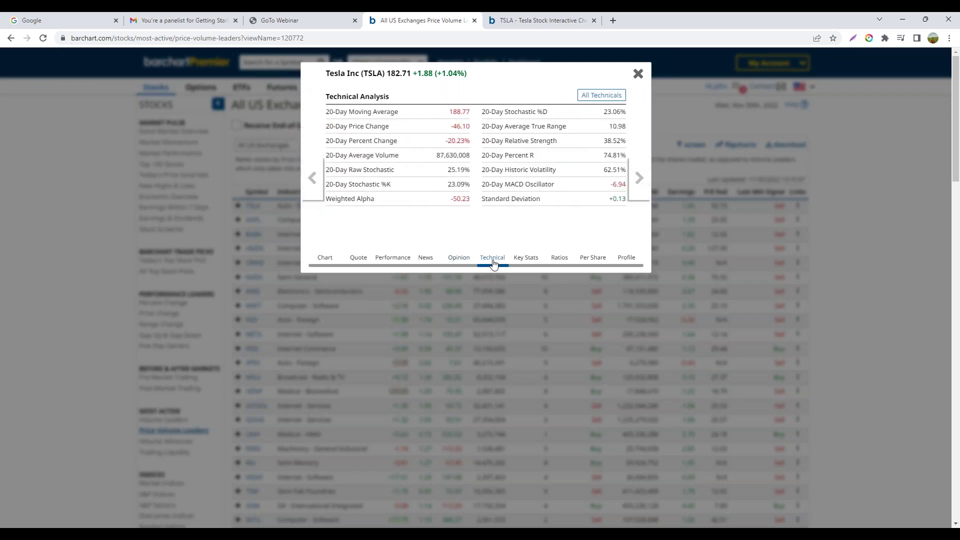
left_click(523, 263)
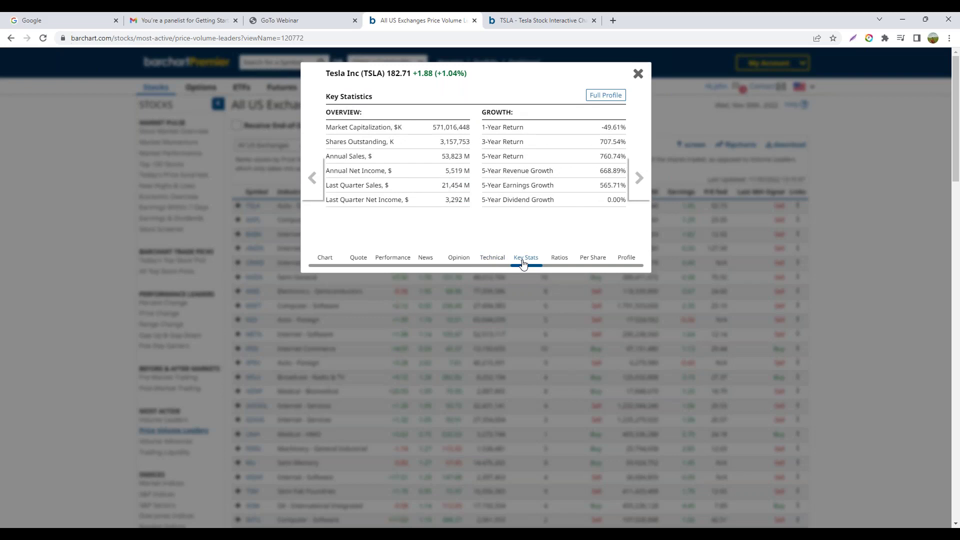
left_click(626, 257)
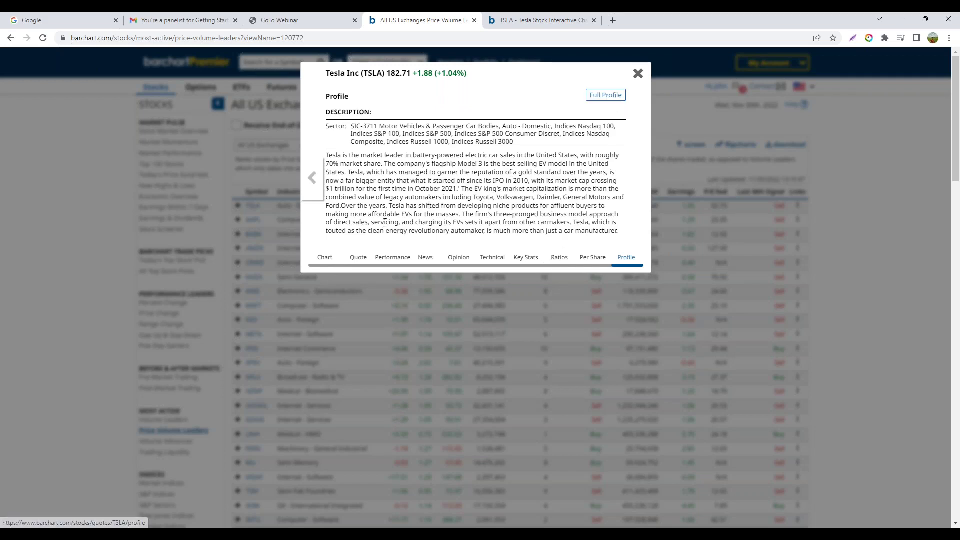
View Tesla's full interactive chart from its quick-look chart, then return to the leaders page and close the quick-look details.
left_click(325, 260)
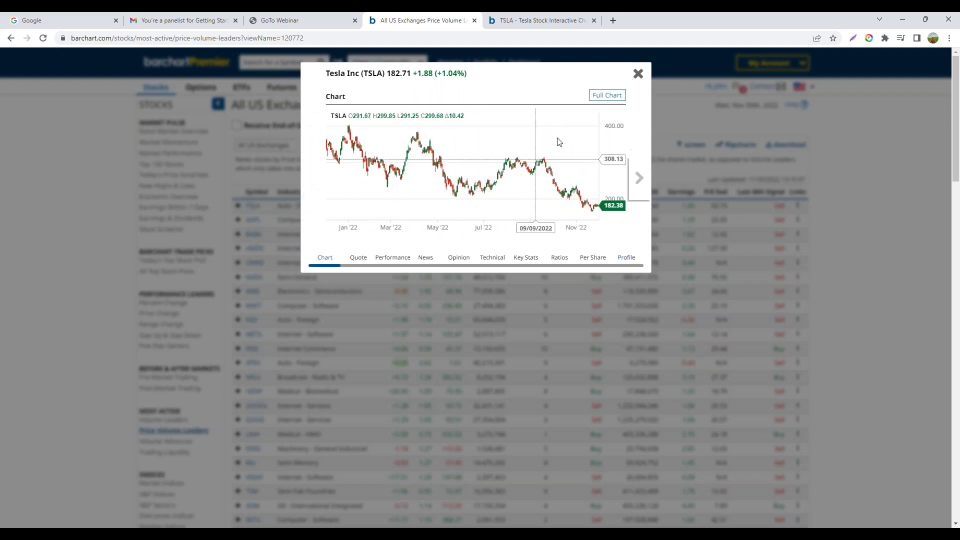
left_click(608, 98)
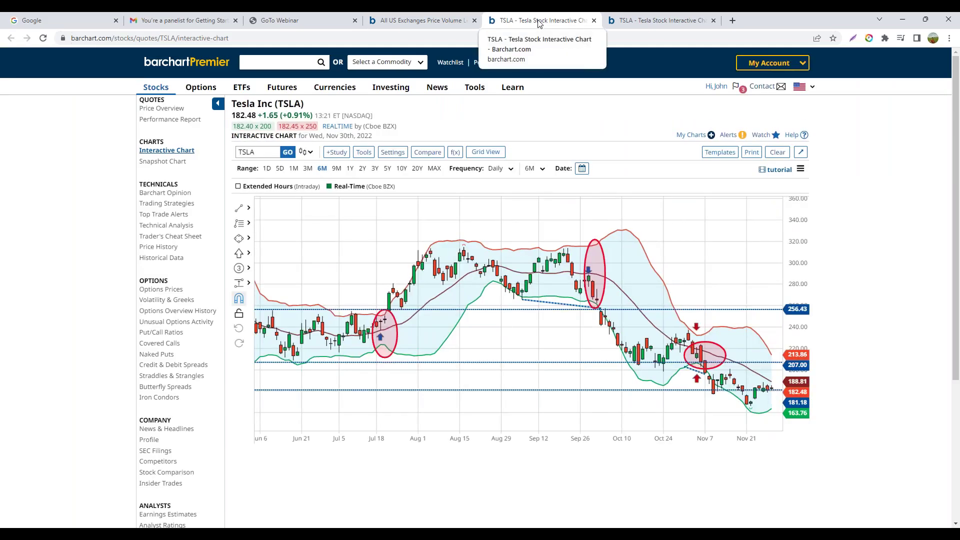
left_click(429, 23)
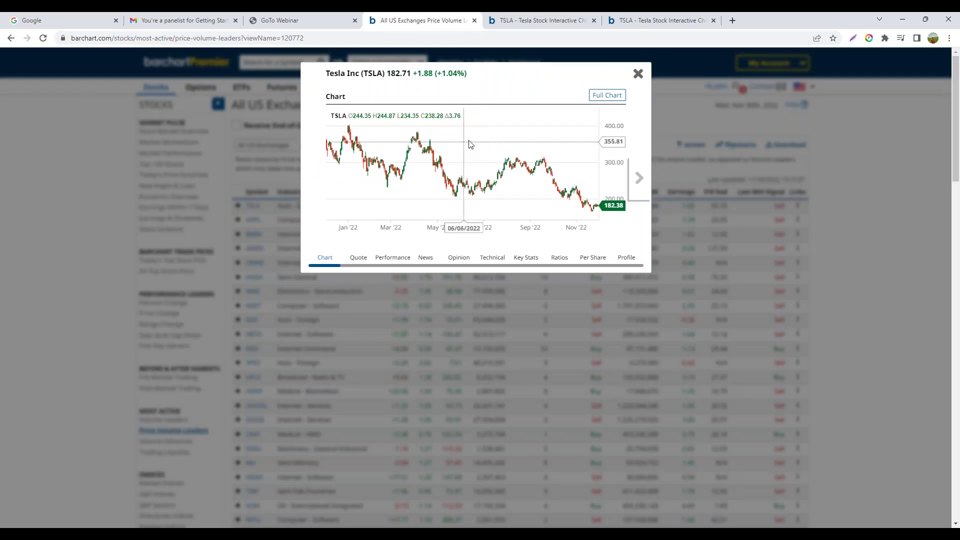
left_click(639, 74)
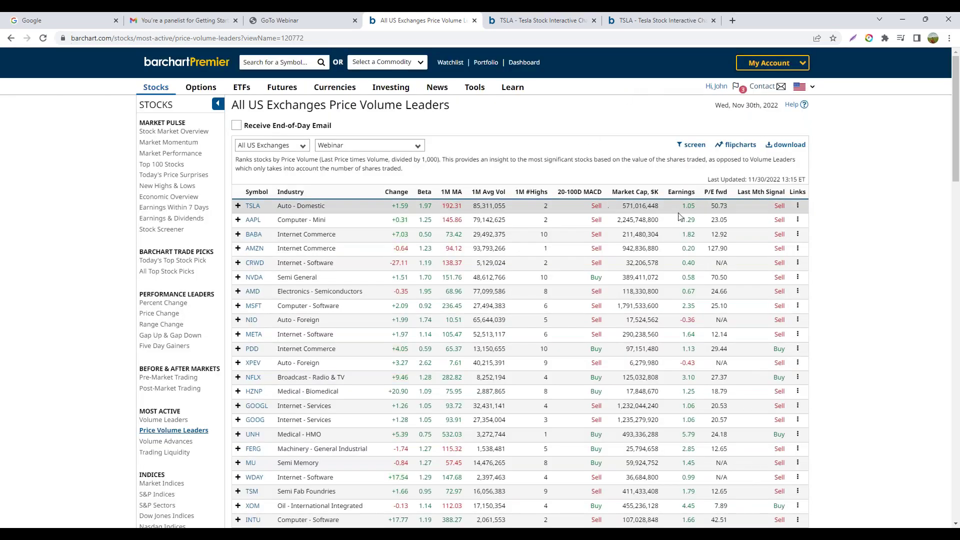
Open Tesla's Barchart Opinion in a separate browser tab from the TSLA row's links, view it, and return to the leaders page.
left_click(798, 207)
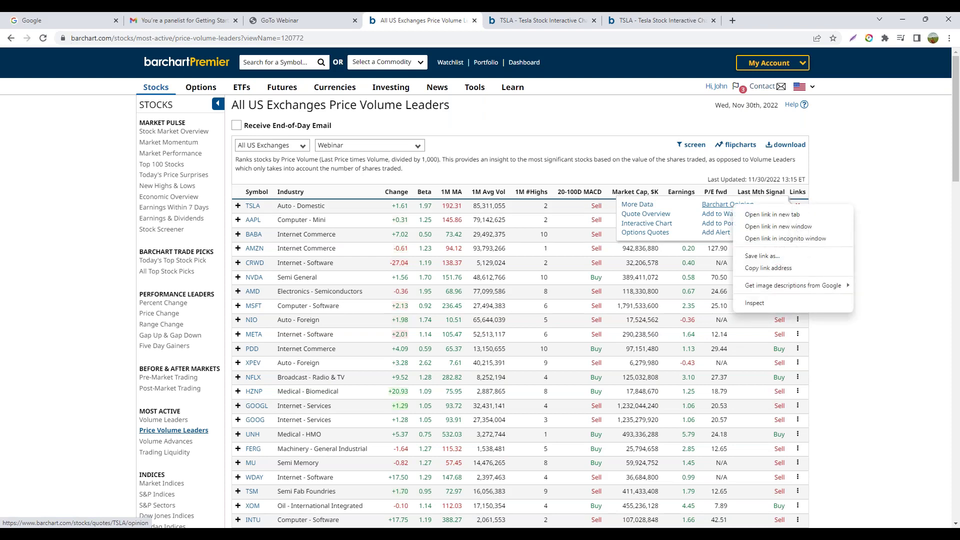
left_click(775, 215)
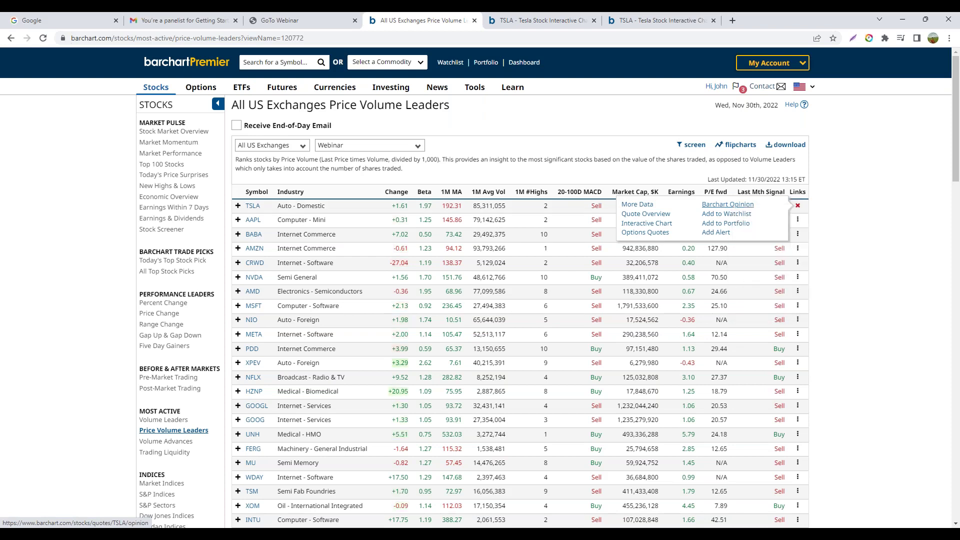
left_click(633, 21)
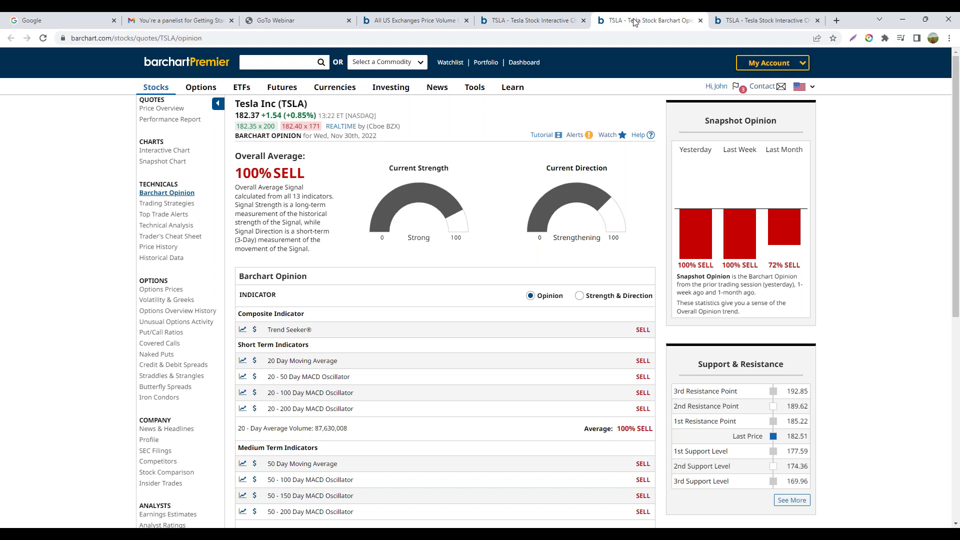
left_click(442, 21)
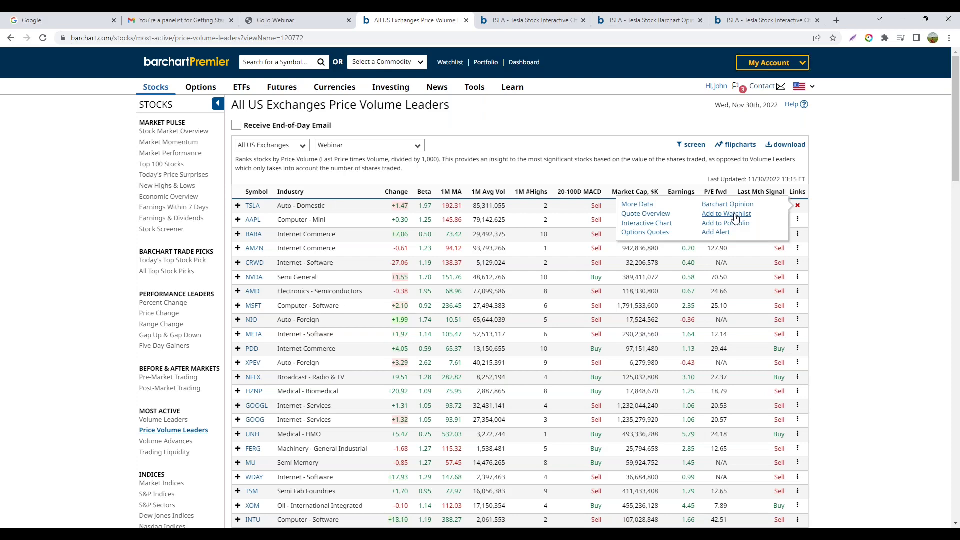
Add TSLA to a new watchlist named webinar.
left_click(734, 214)
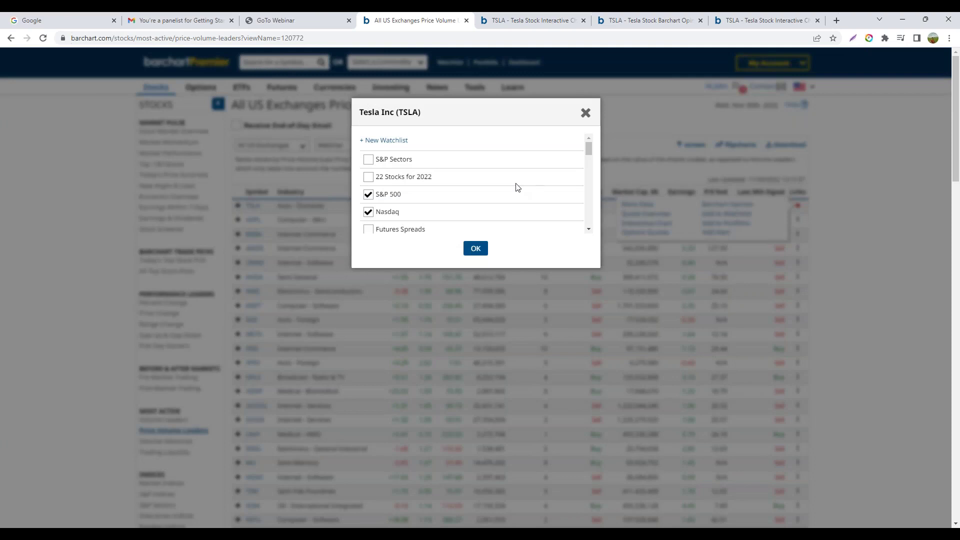
left_click(384, 140)
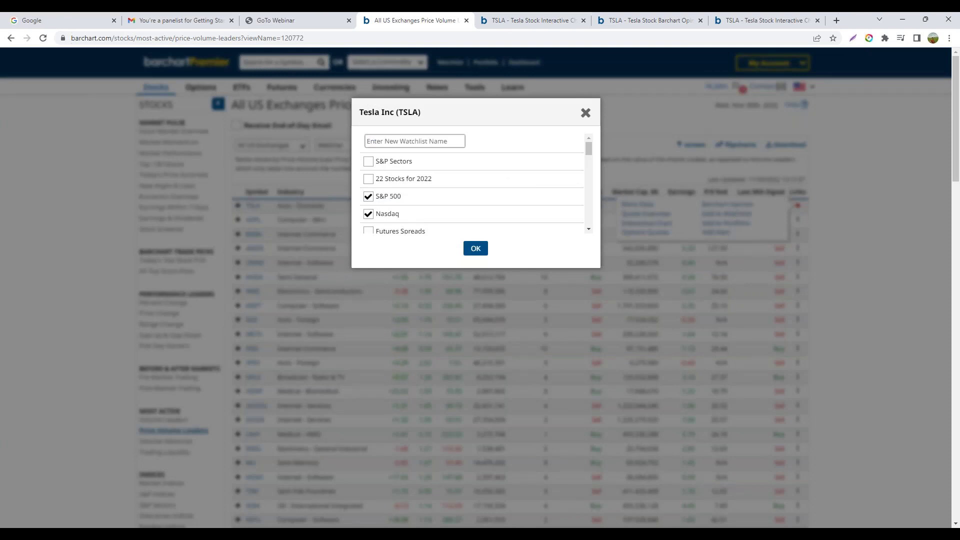
type("we")
left_click(476, 250)
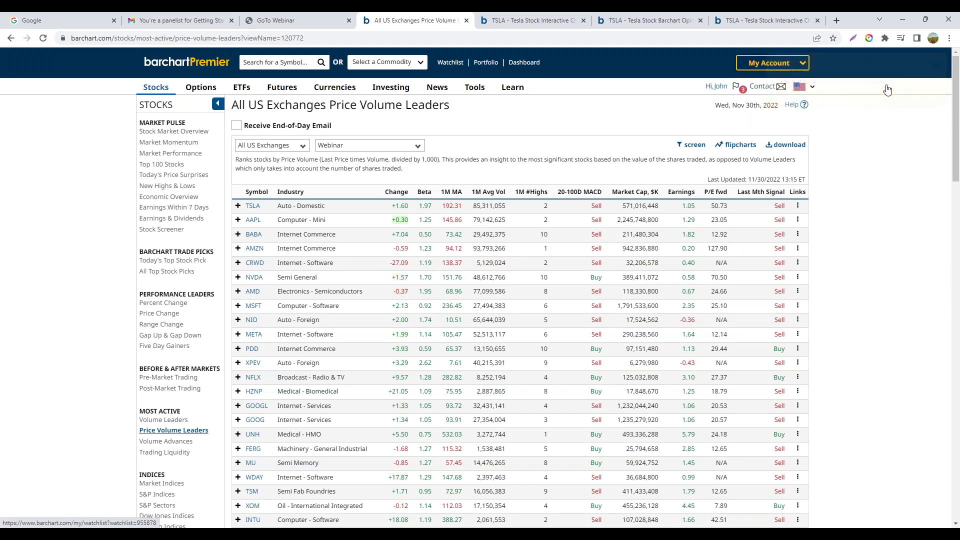
Add AAPL to the existing webinar watchlist from its row's links.
left_click(798, 221)
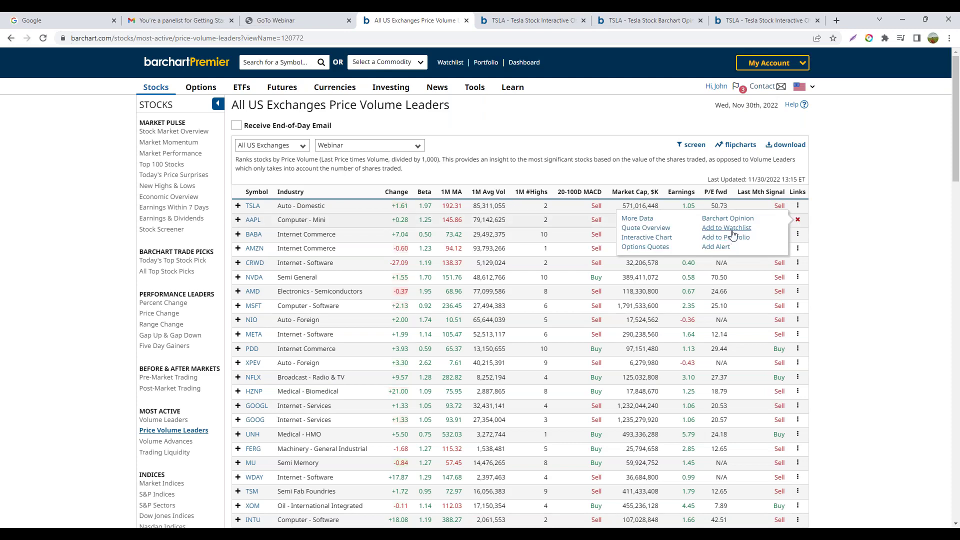
left_click(730, 229)
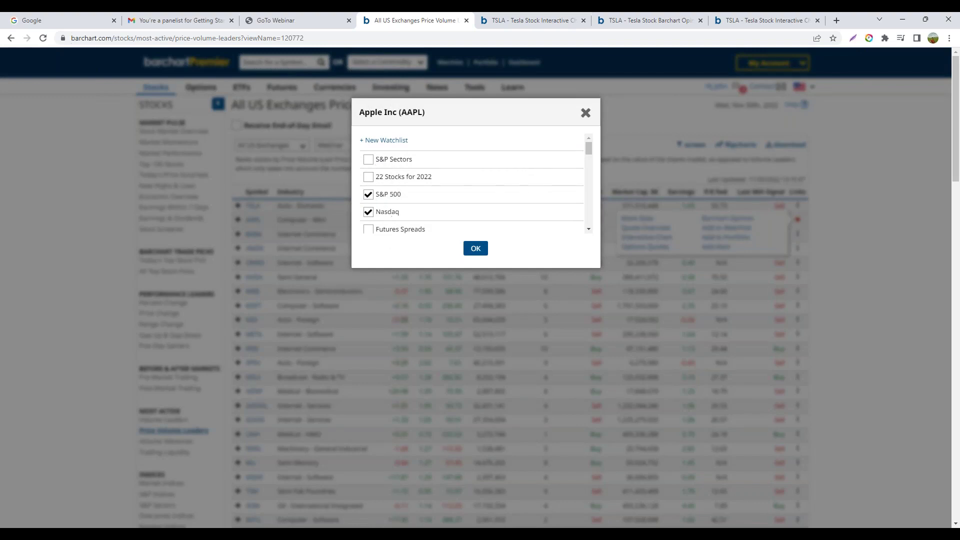
left_click_drag(590, 145, 588, 220)
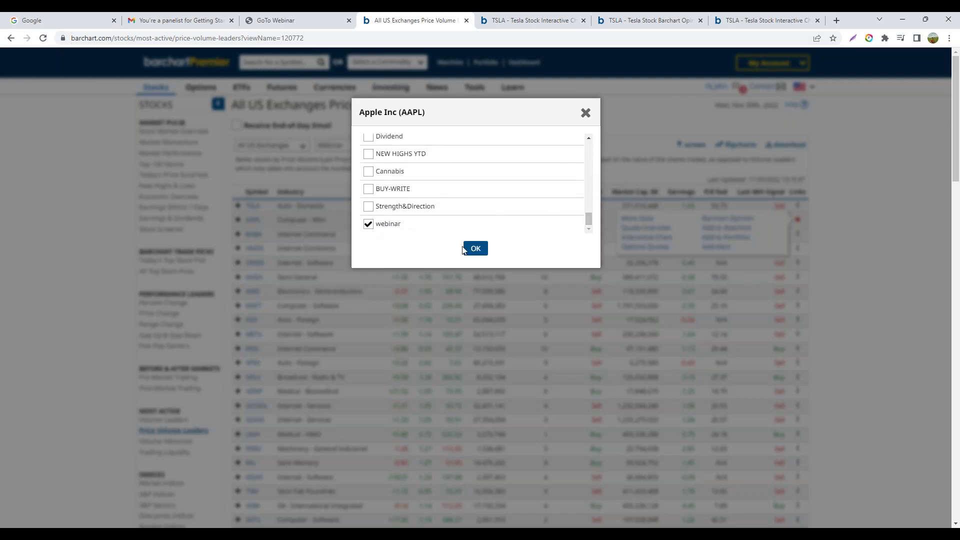
left_click(482, 248)
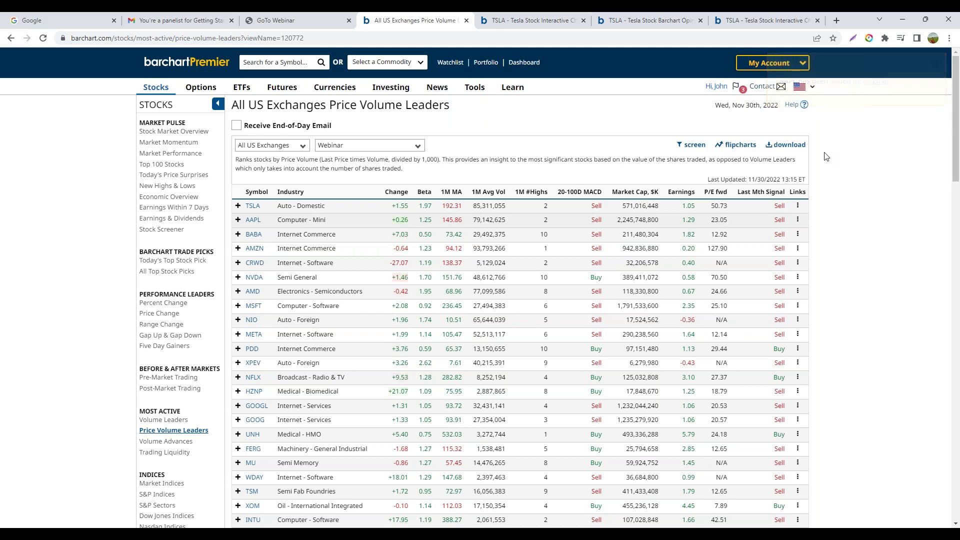
Open a new price alert form for TSLA from its row's links, view the available condition categories, and close it without saving.
left_click(798, 206)
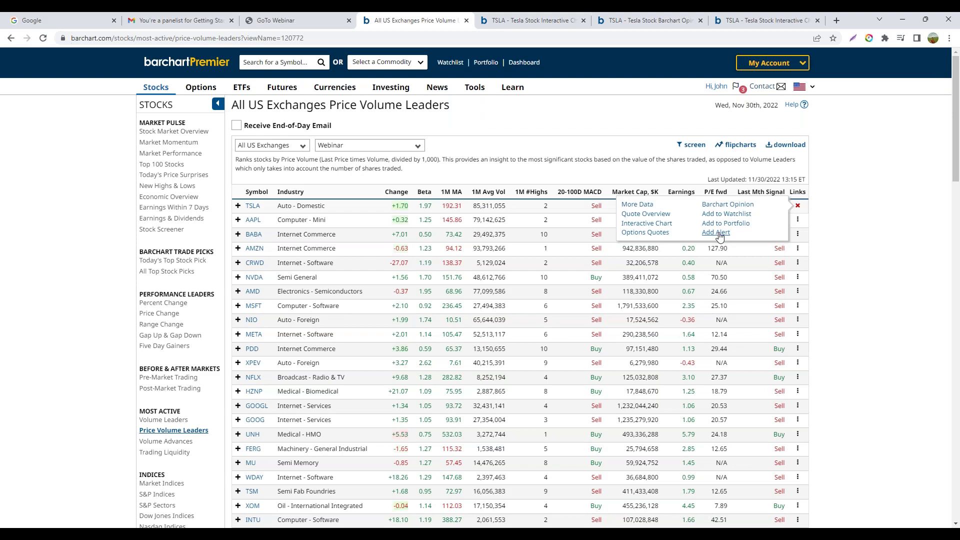
left_click(719, 233)
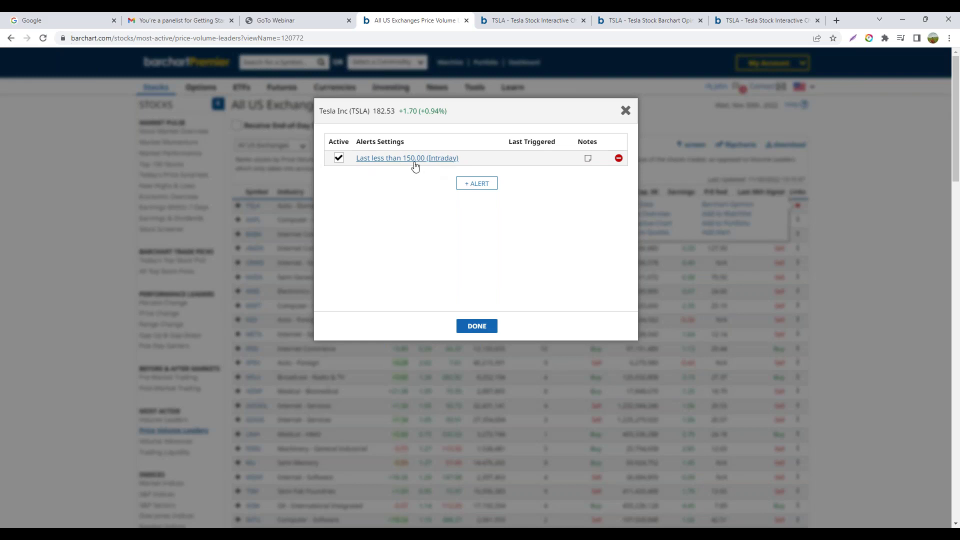
left_click(479, 188)
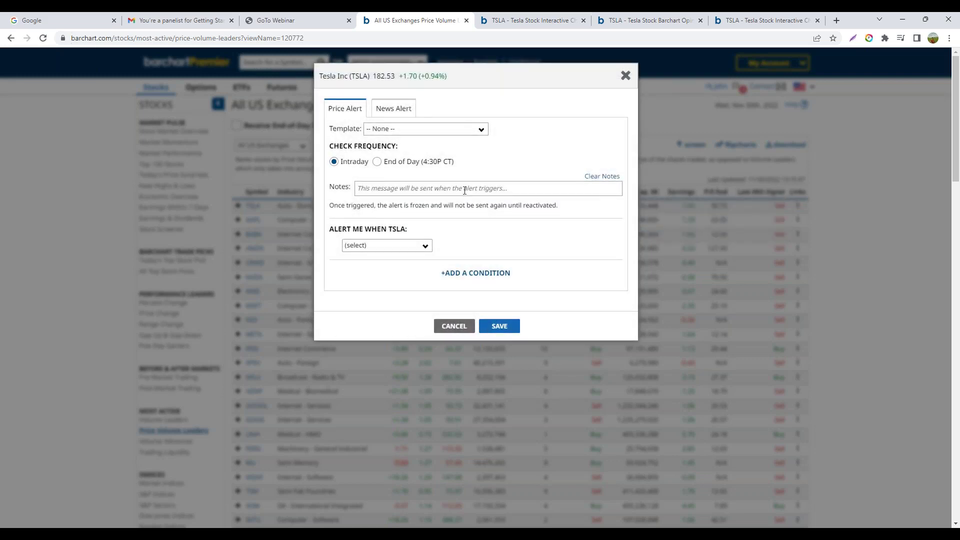
left_click(409, 250)
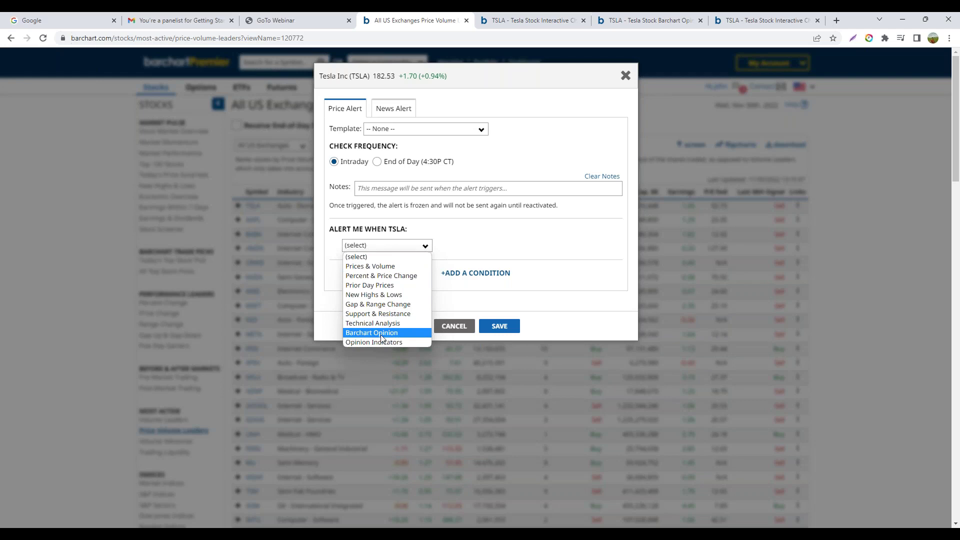
left_click(546, 156)
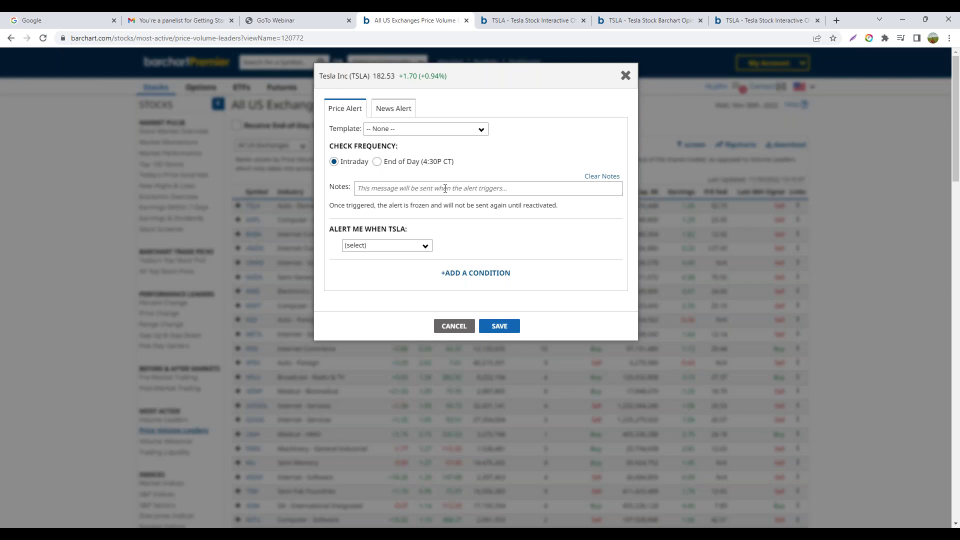
left_click(625, 76)
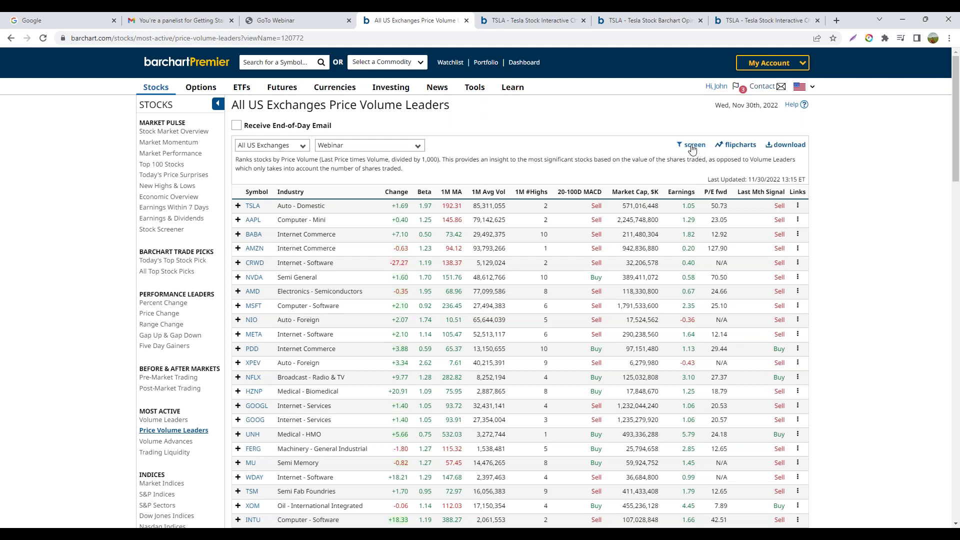
Open the list in the Stocks Screener, view the filter categories and search for a beta filter, then return to the leaders page.
left_click(693, 148)
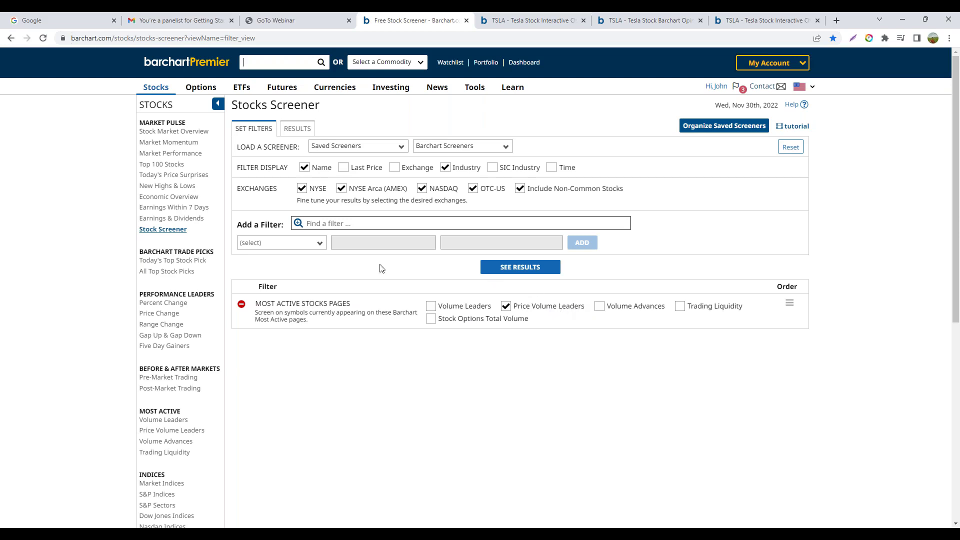
left_click(307, 249)
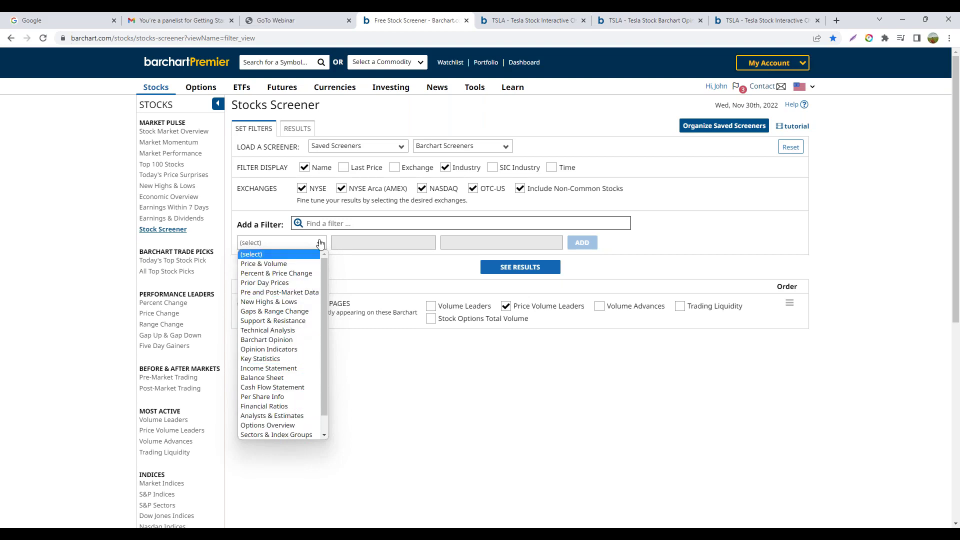
left_click(338, 224)
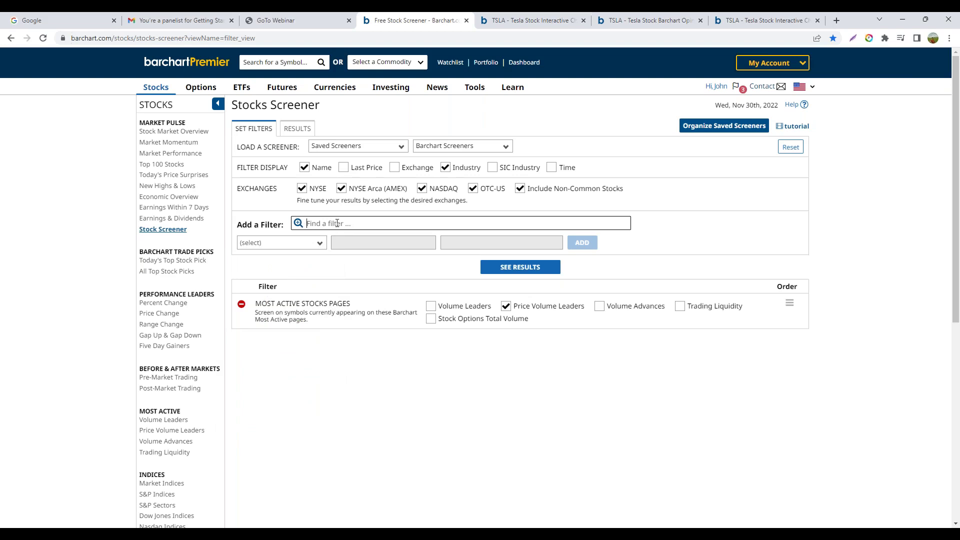
type("beta")
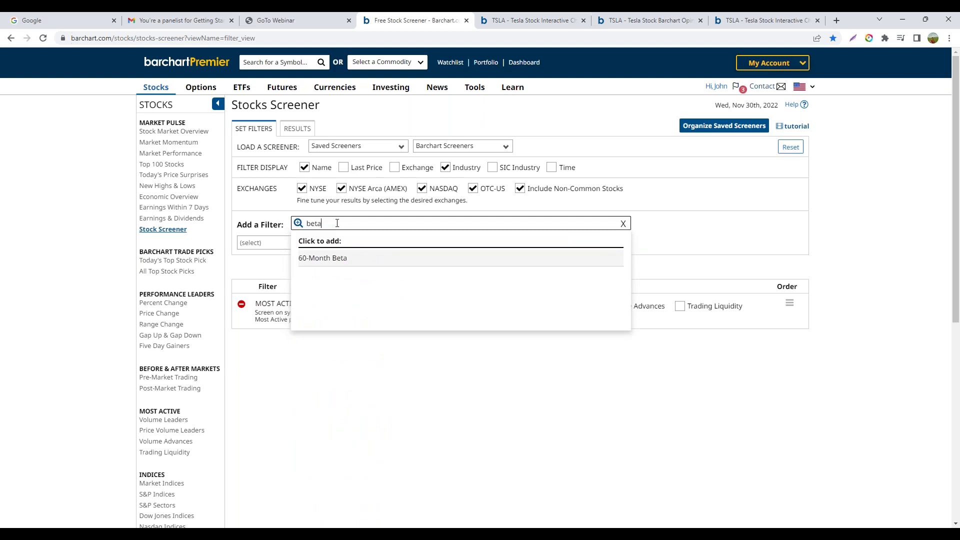
left_click(361, 367)
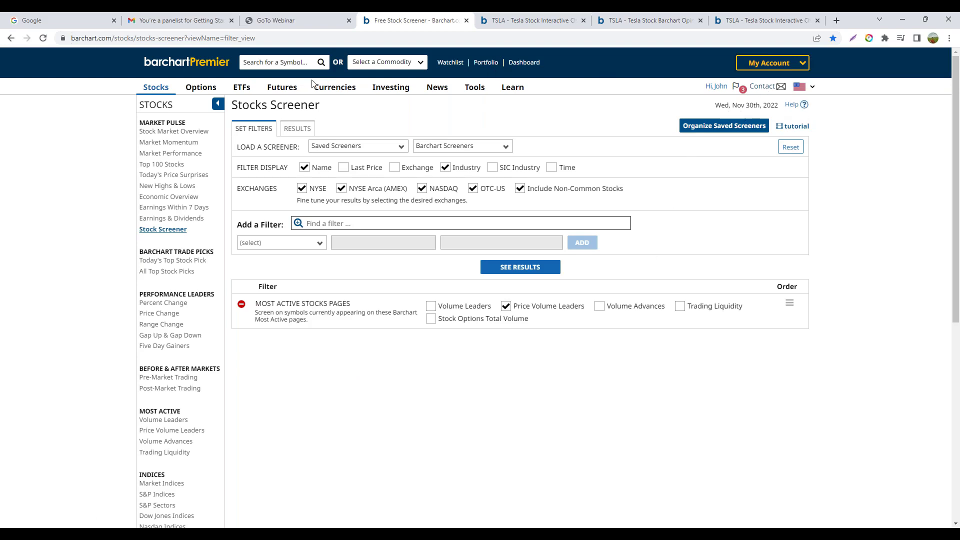
left_click(10, 41)
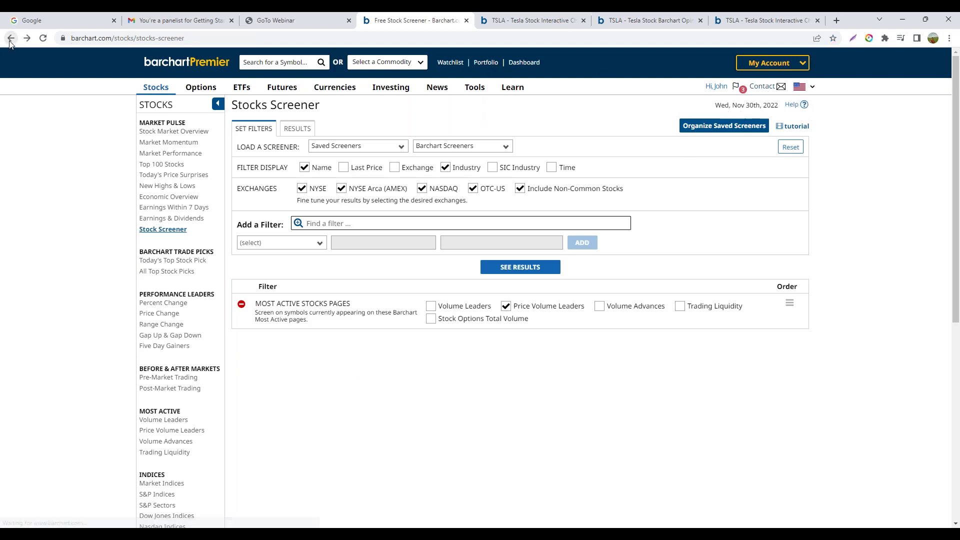
left_click(10, 41)
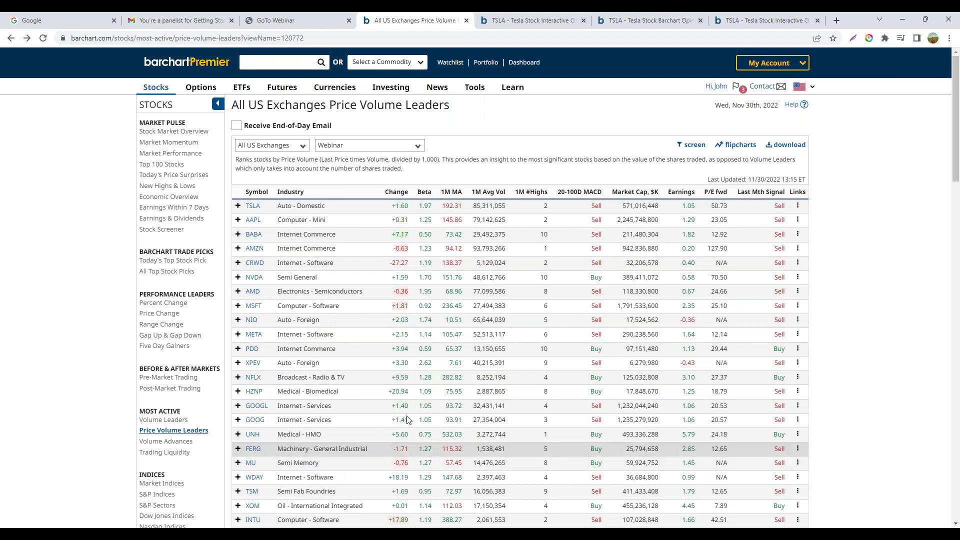
Open the flipcharts for the leaders list and view the AAPL, BABA and AMZN charts in turn.
left_click(739, 145)
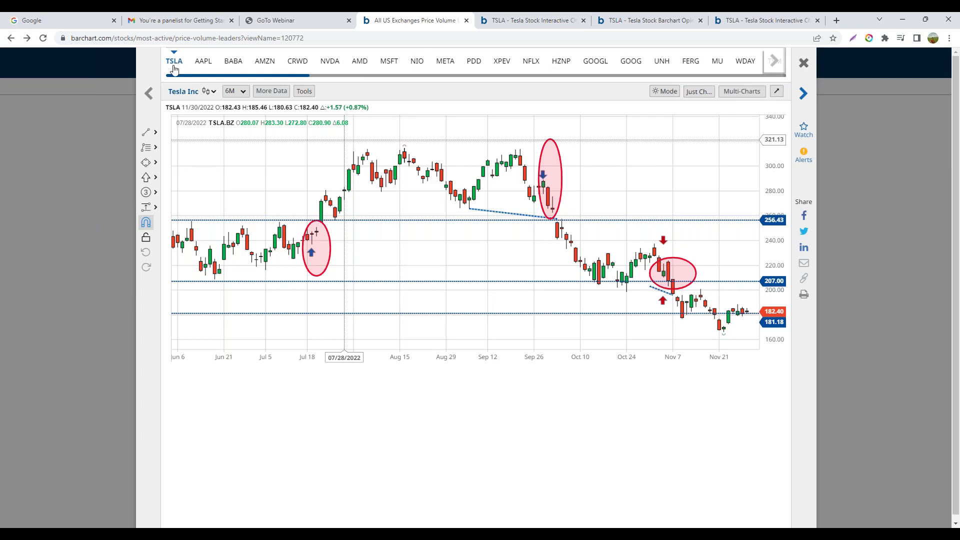
left_click(202, 66)
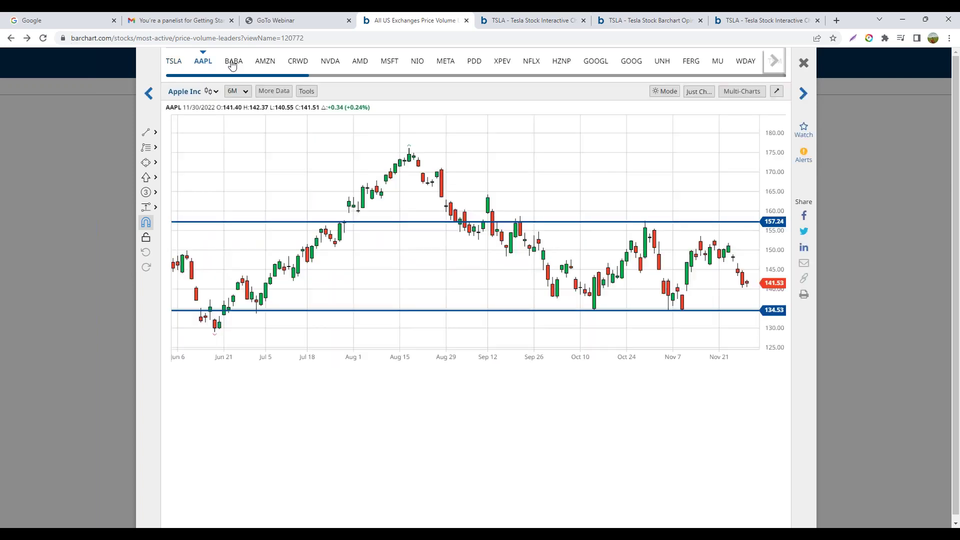
left_click(232, 65)
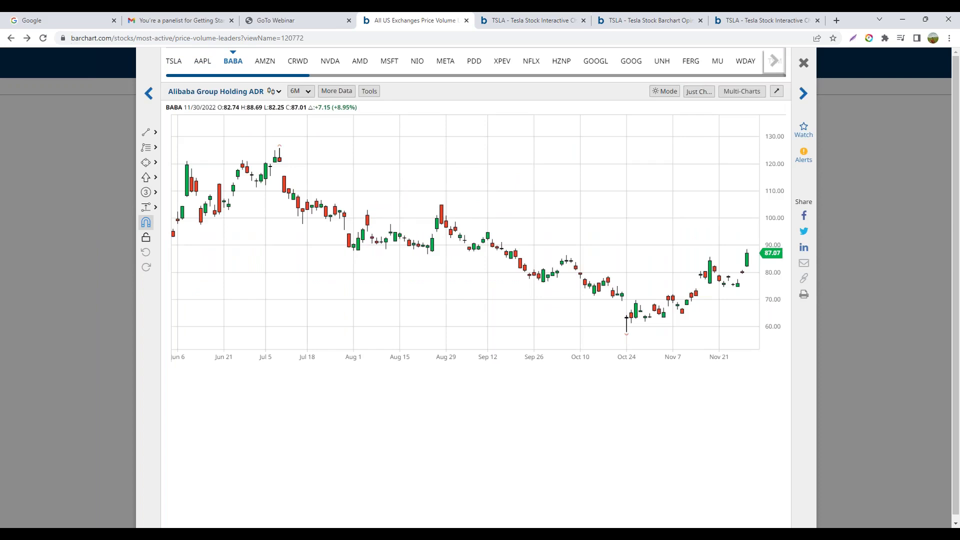
key("Right")
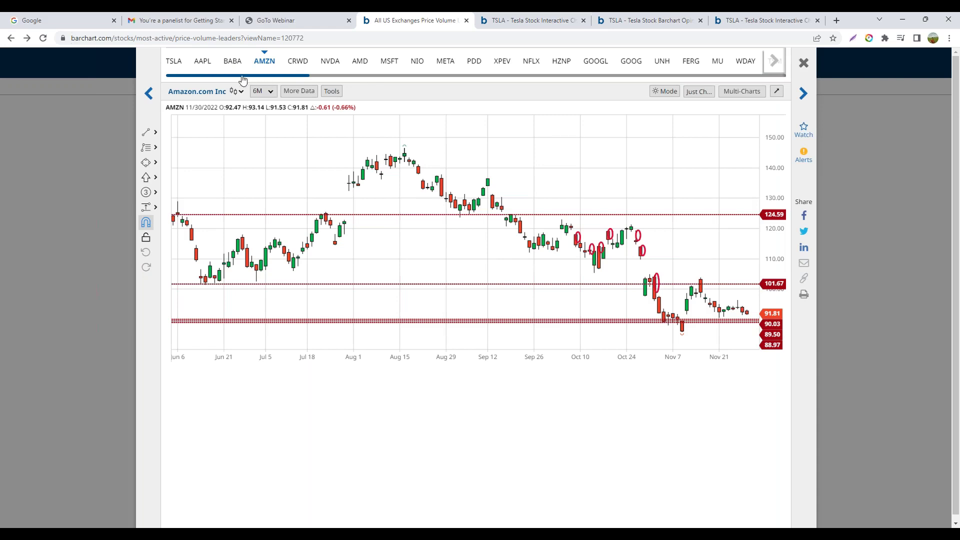
mouse_move(243, 79)
left_mouse_down()
mouse_move(672, 76)
mouse_move(228, 83)
left_mouse_up()
Browse further along the flipcharts' list of symbols, then return to its beginning.
left_click(775, 63)
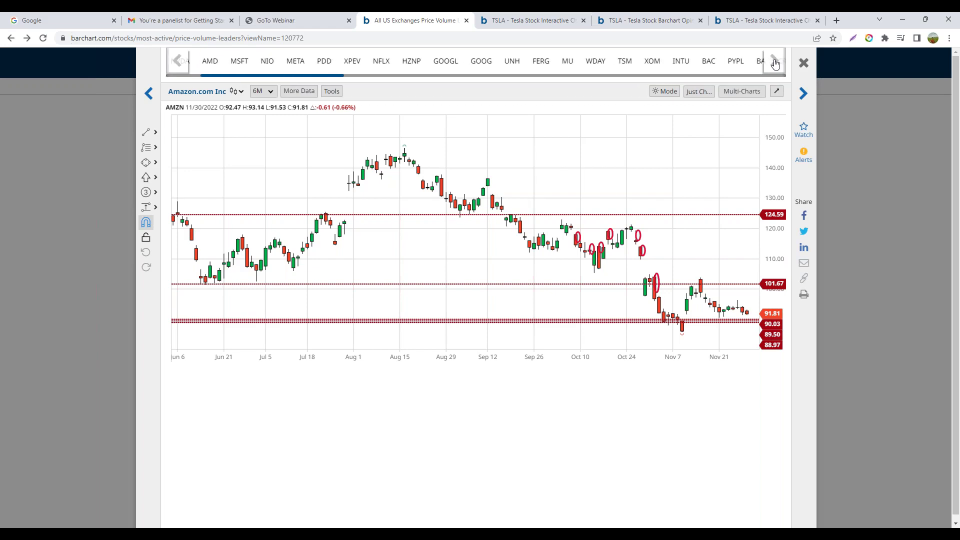
left_click(774, 63)
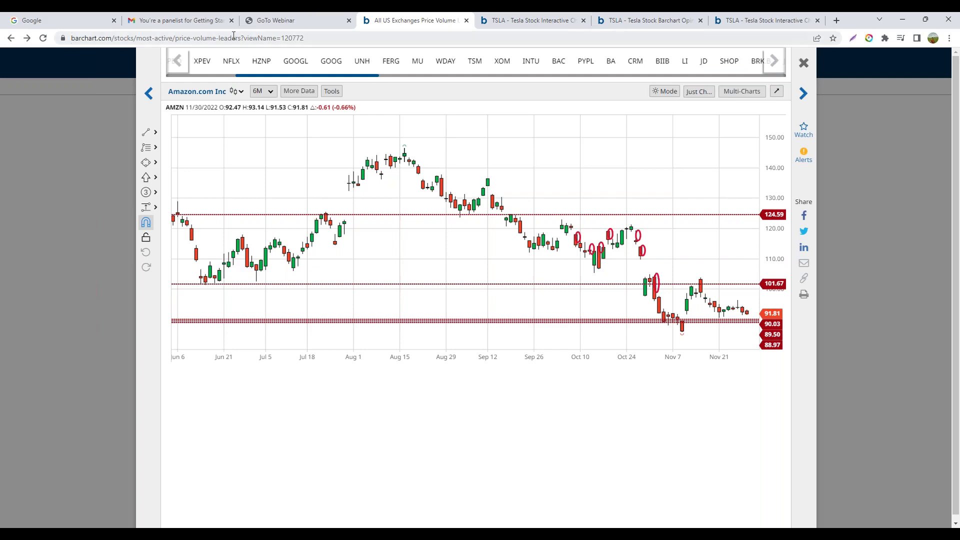
left_click(185, 62)
left_click(182, 63)
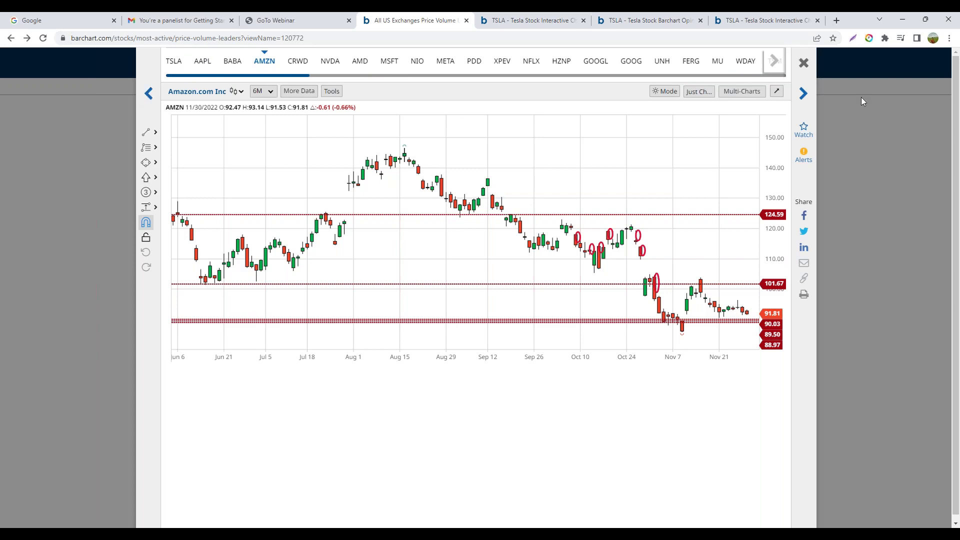
Flip forward through CRWD to NVDA, then flip back to the AMZN chart.
left_click(804, 95)
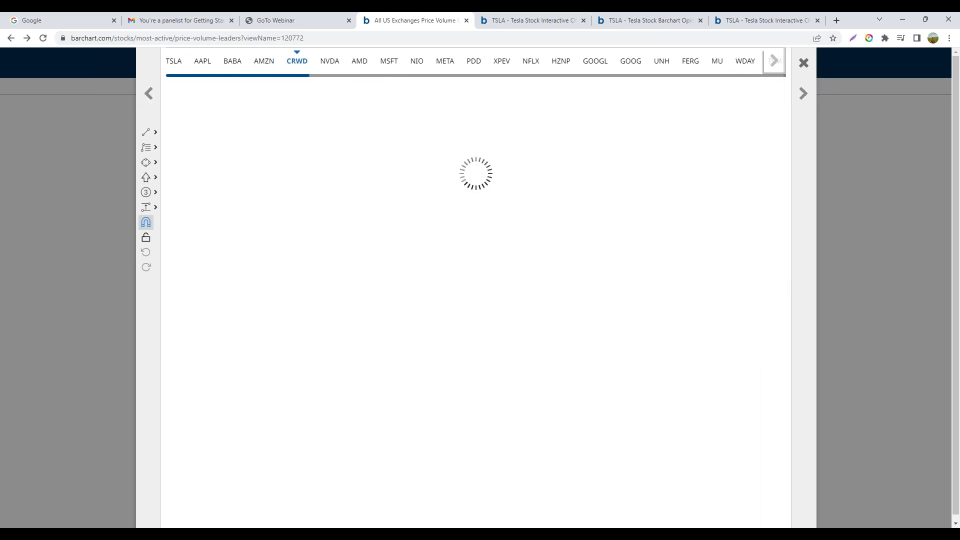
left_click(804, 94)
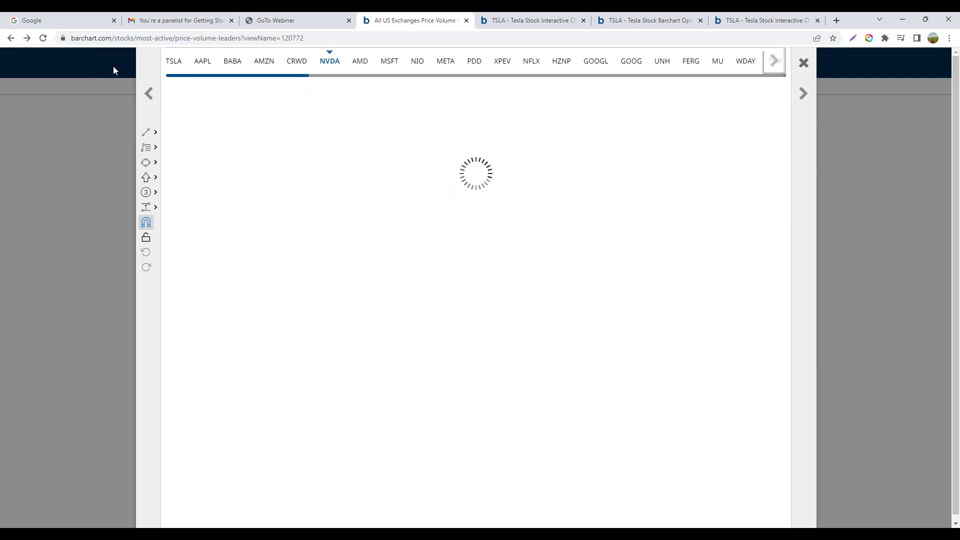
left_click(148, 93)
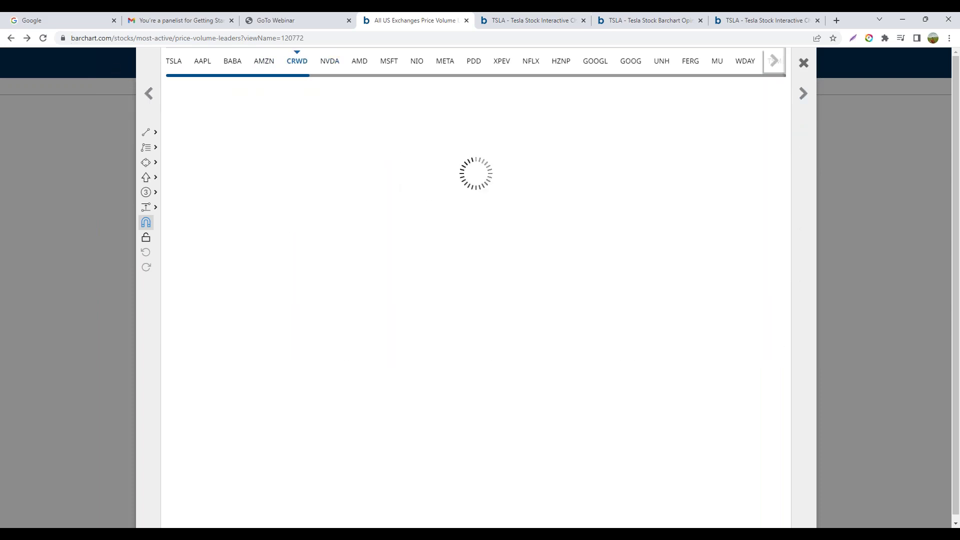
left_click(148, 93)
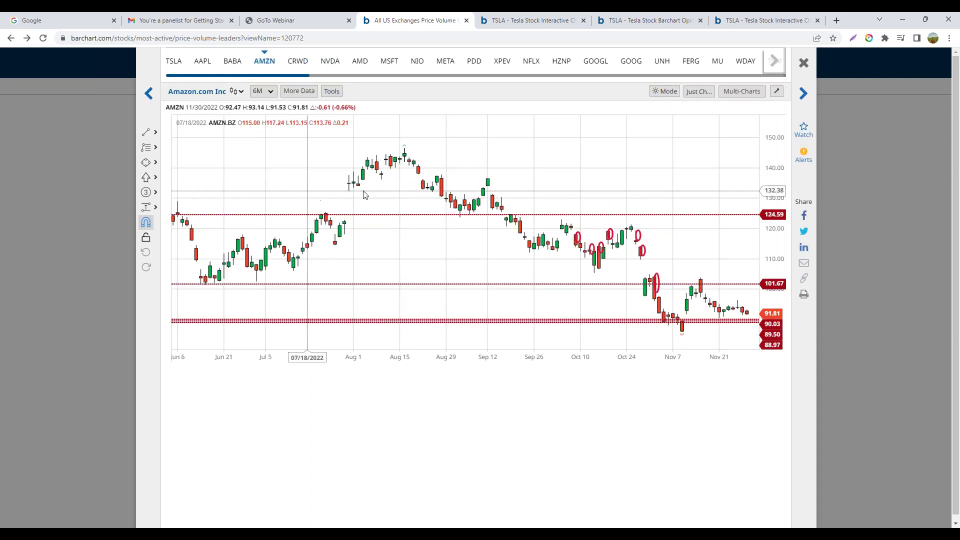
Open Amazon's interactive chart in a separate browser tab from its flipchart.
right_click(205, 97)
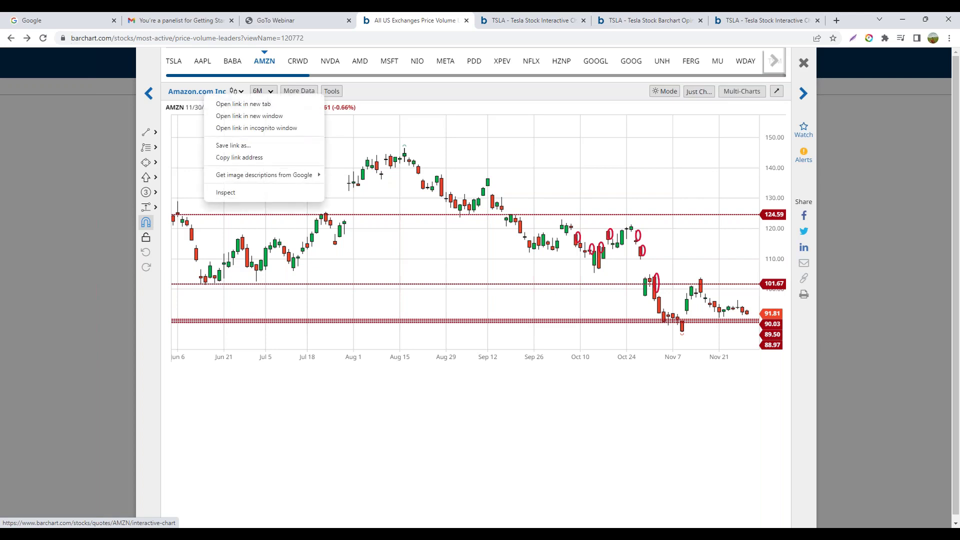
left_click(243, 104)
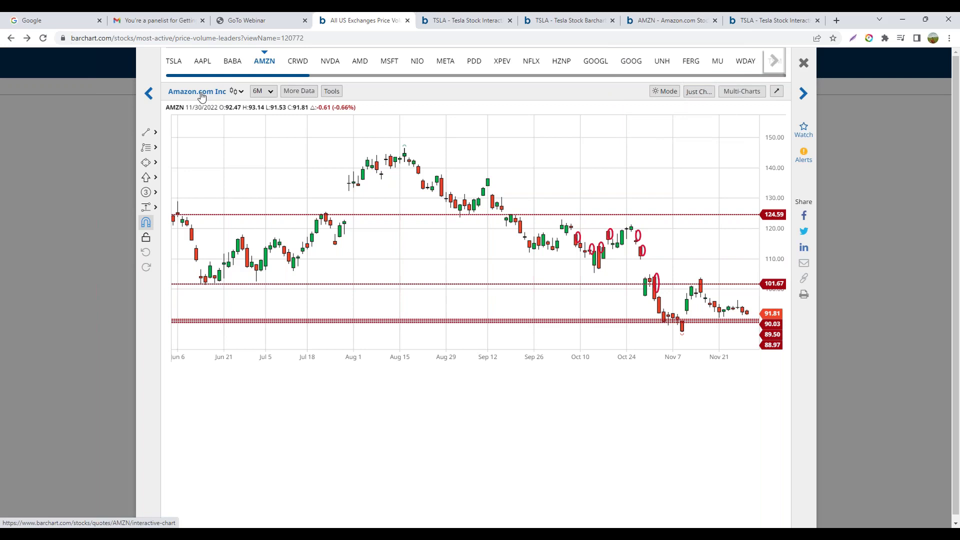
Switch the AMZN flipchart to OHLC Bars, to Line Chart, and finally to Candlestick Close-to-Close.
left_click(238, 92)
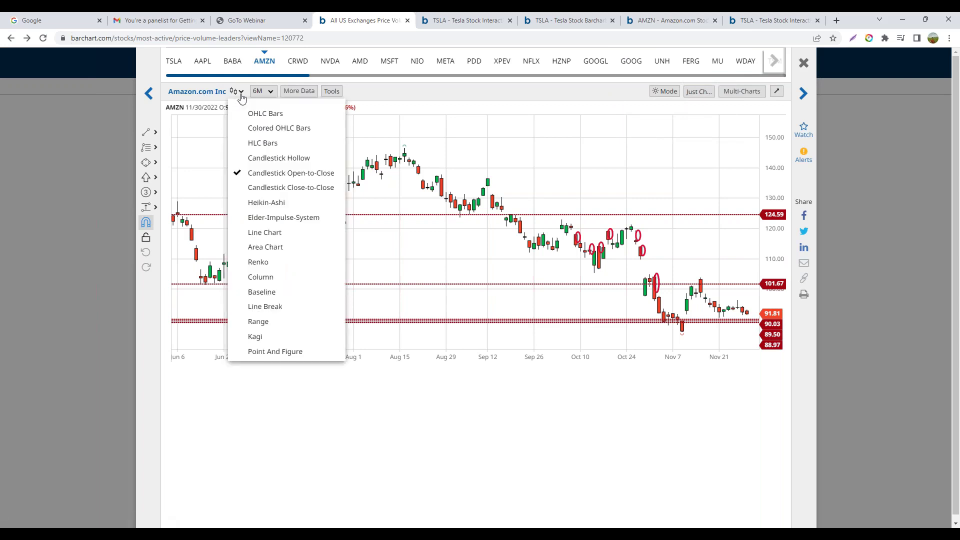
left_click(276, 114)
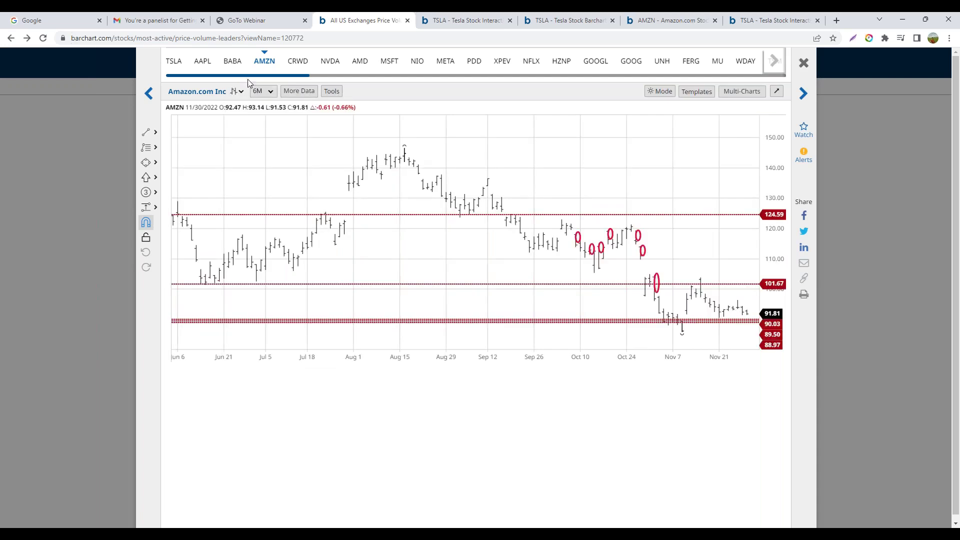
left_click(240, 93)
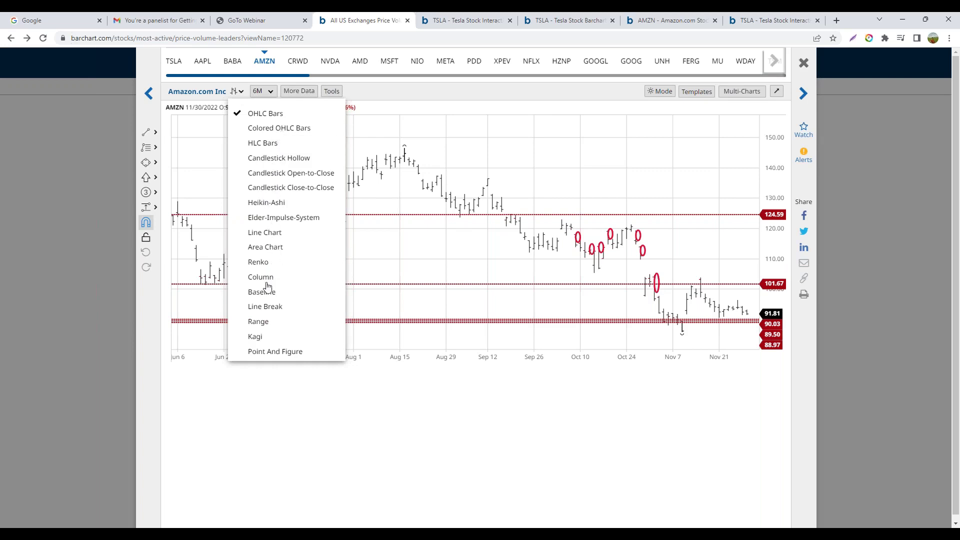
left_click(270, 234)
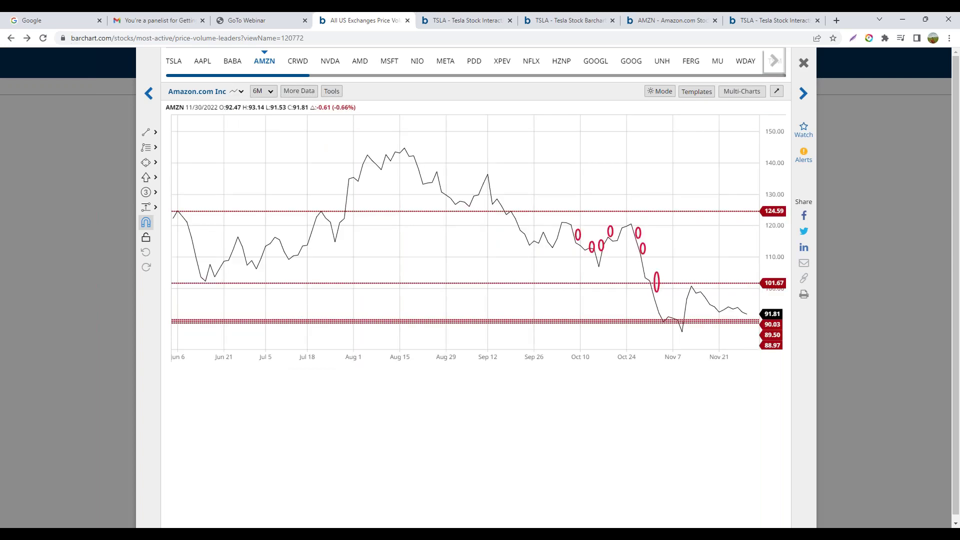
left_click(240, 92)
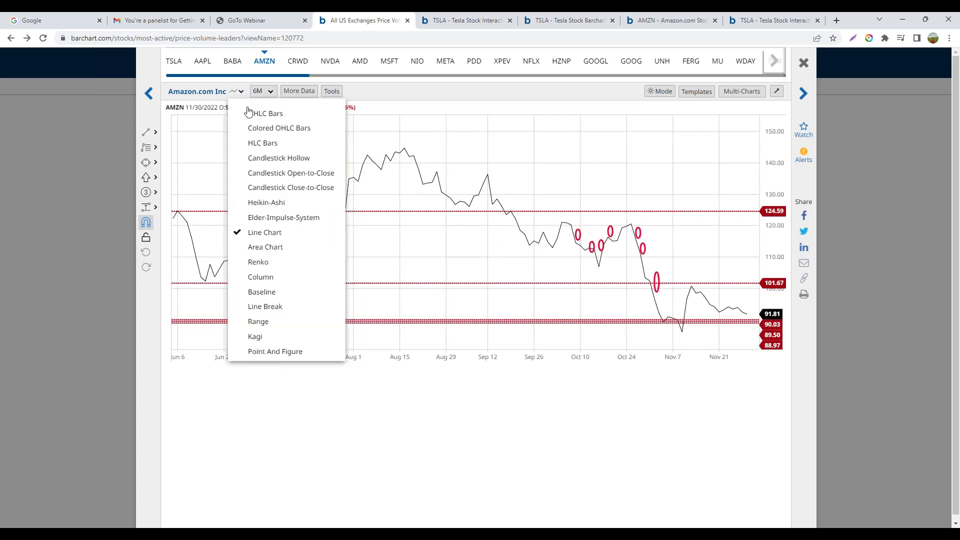
left_click(277, 189)
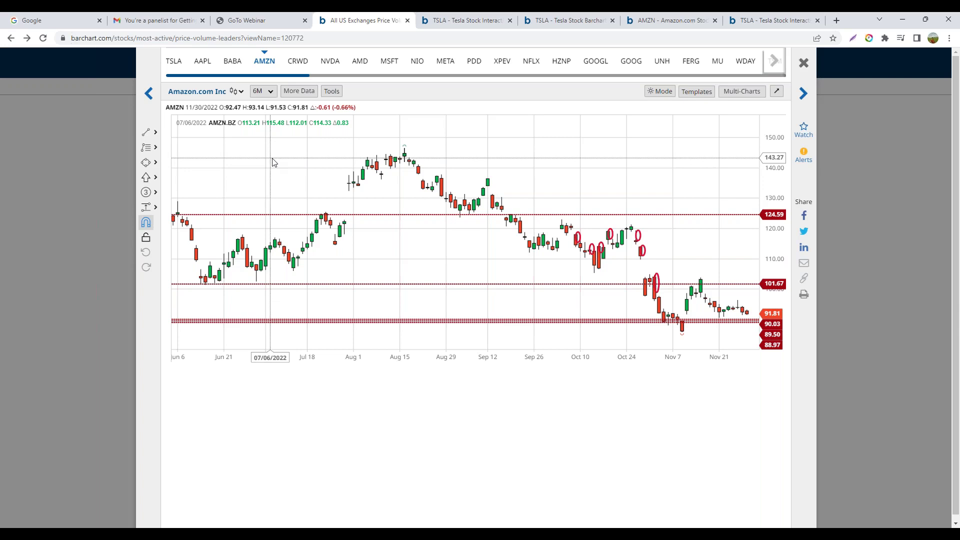
Flip forward from AMZN through the CRWD and NVDA charts to AMD.
key("Right")
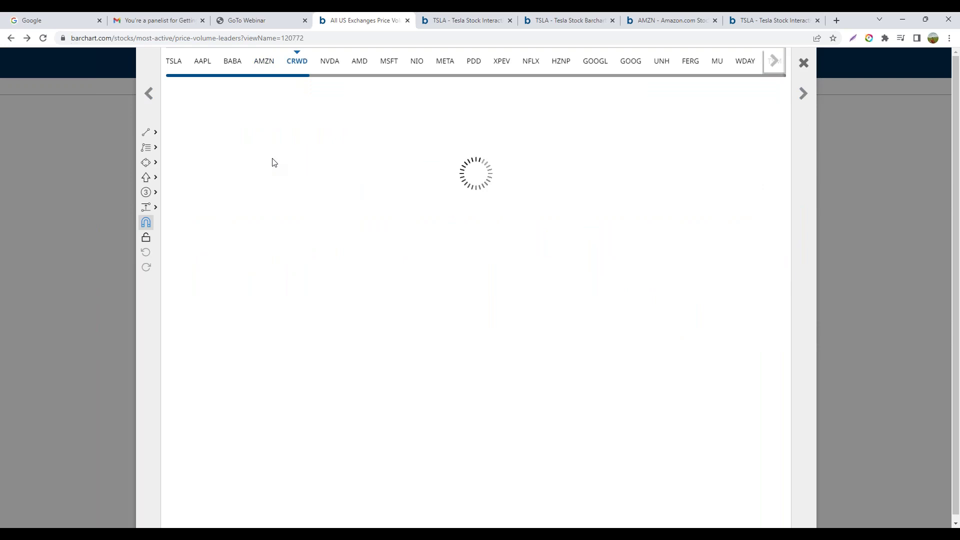
key("Right")
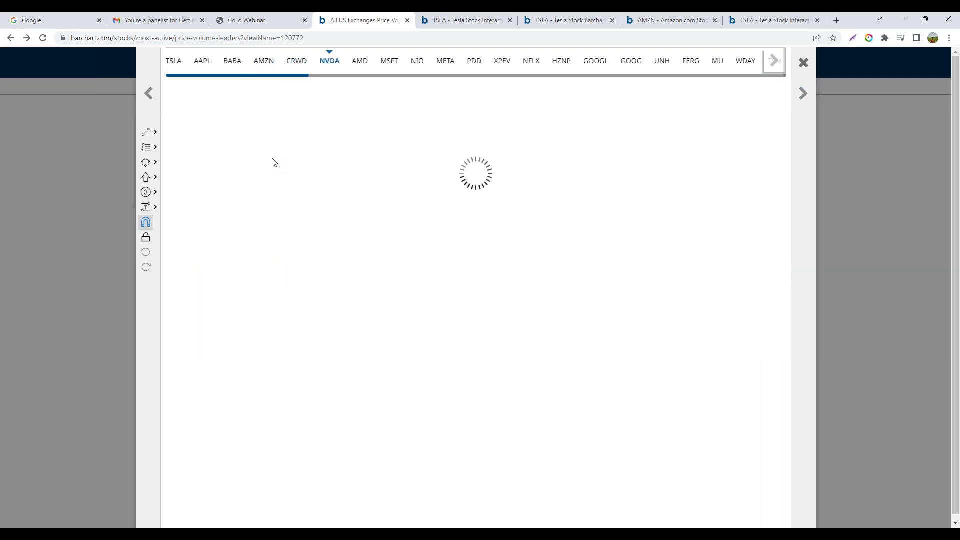
key("Right")
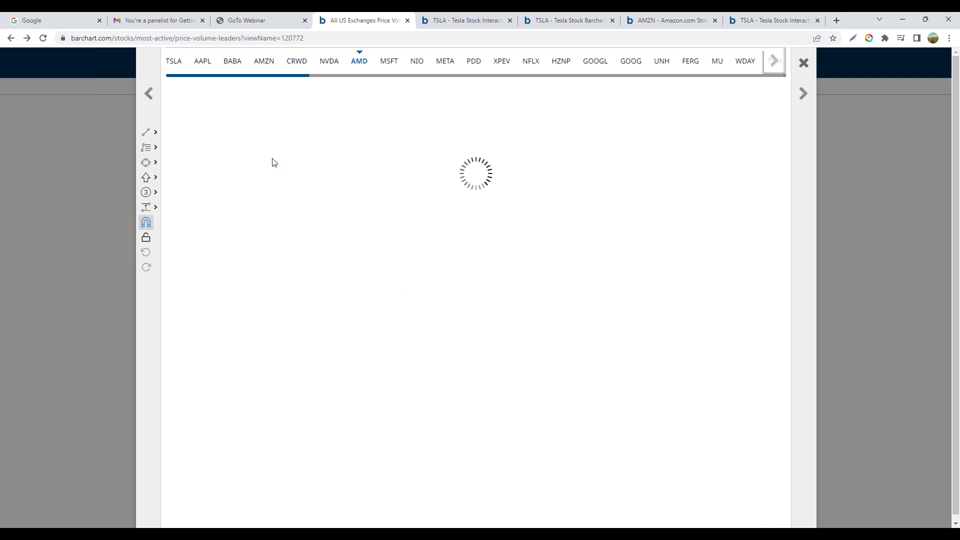
Flip back from AMD through NVDA and CRWD to the AMZN chart.
key("Left")
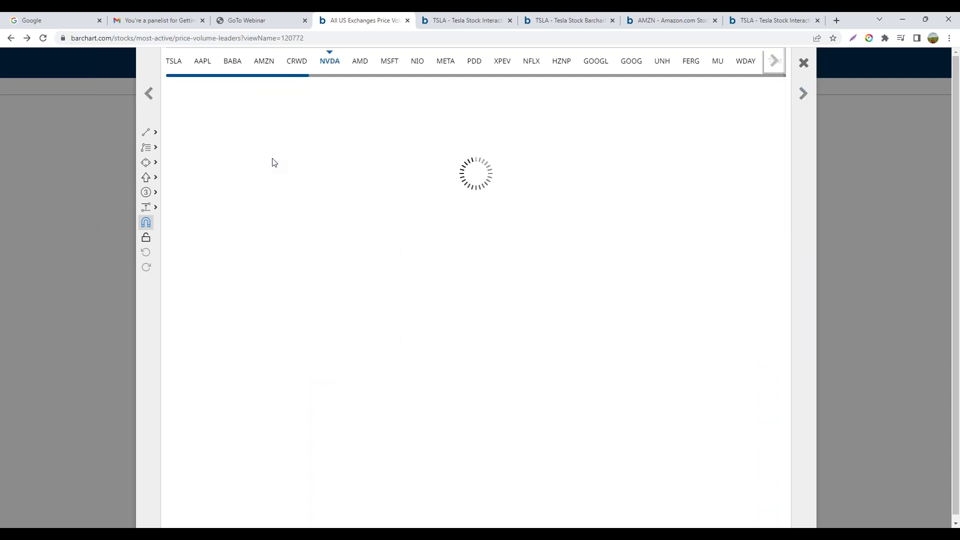
key("Left")
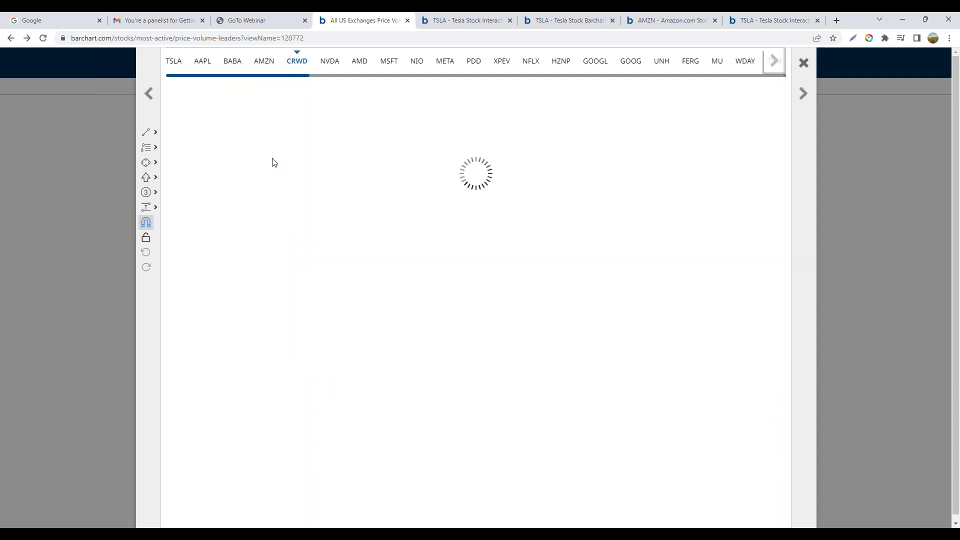
key("Left")
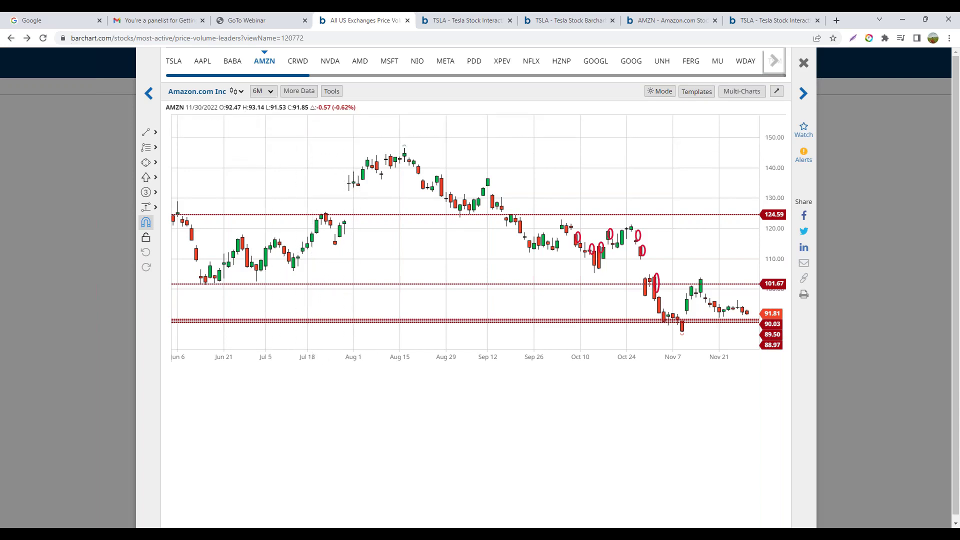
Switch the AMZN chart's time range to 1M and back to 6M, and view Amazon's additional quote data.
left_click(262, 94)
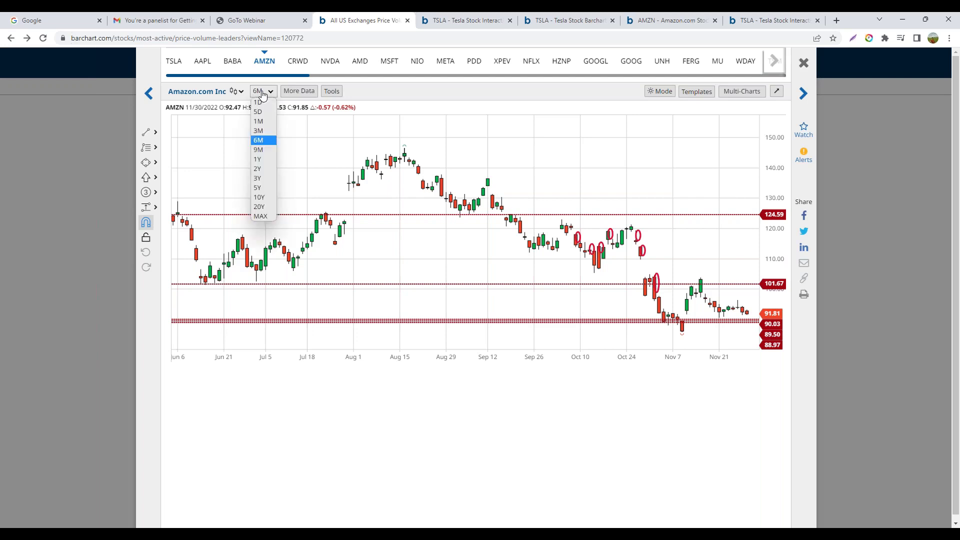
left_click(264, 123)
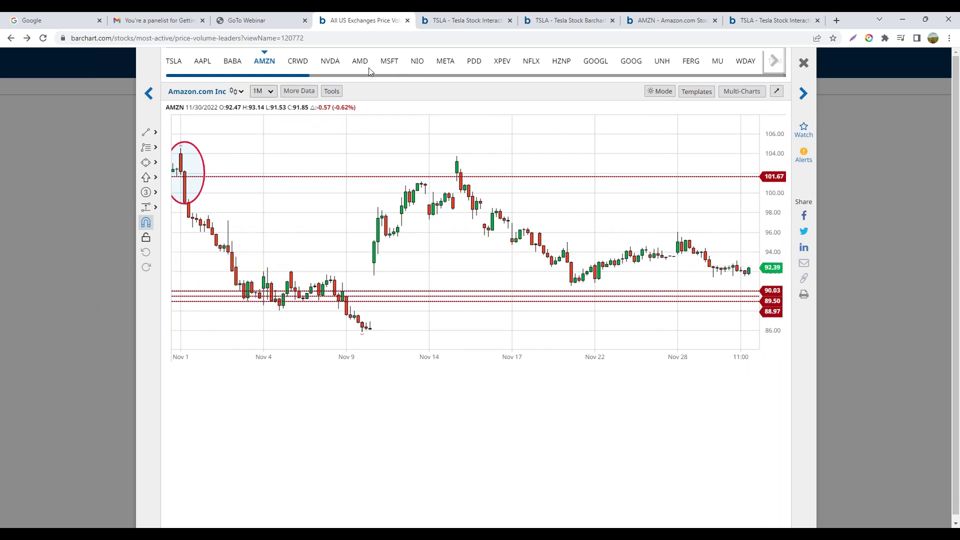
left_click(265, 93)
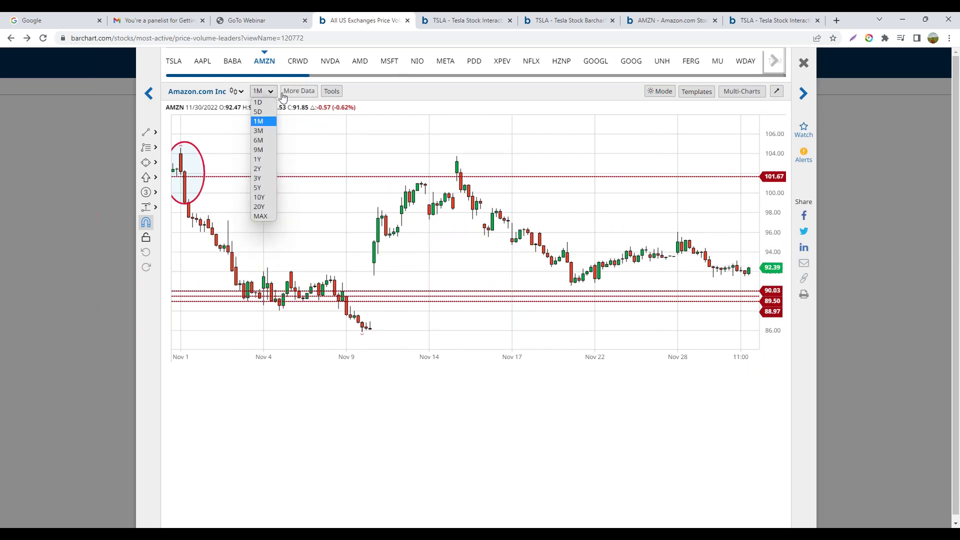
left_click(266, 140)
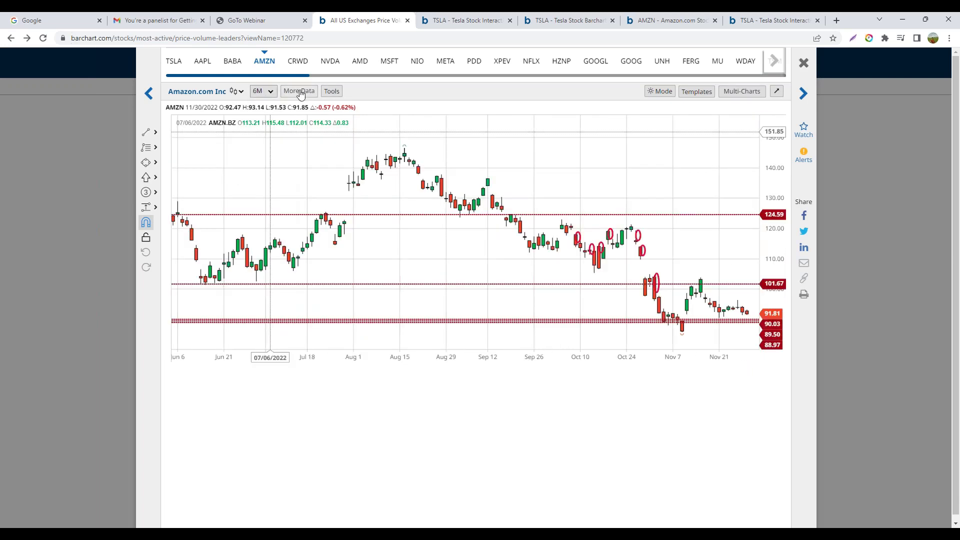
left_click(299, 92)
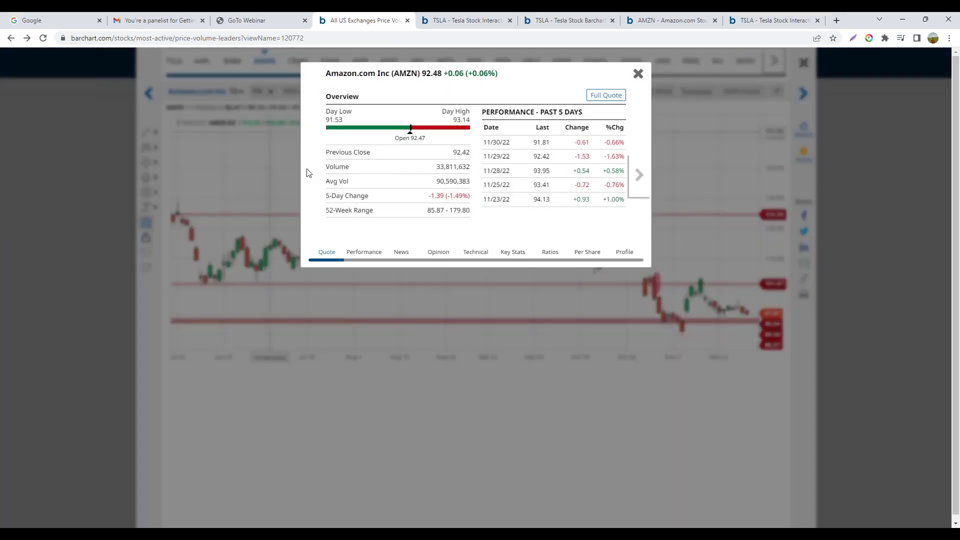
left_click(639, 75)
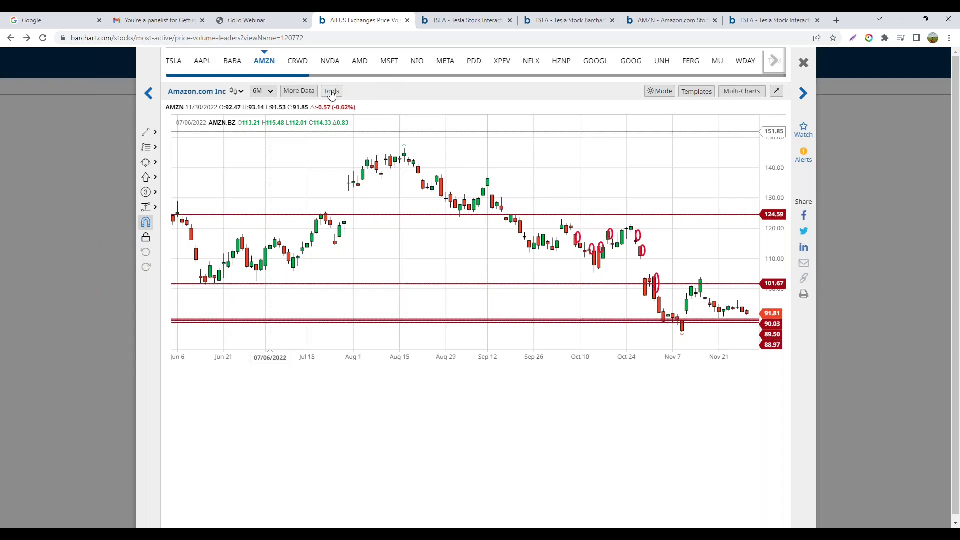
Draw a descending trendline on the AMZN chart from the mid-August high to the end of November at about 107.
left_click(332, 92)
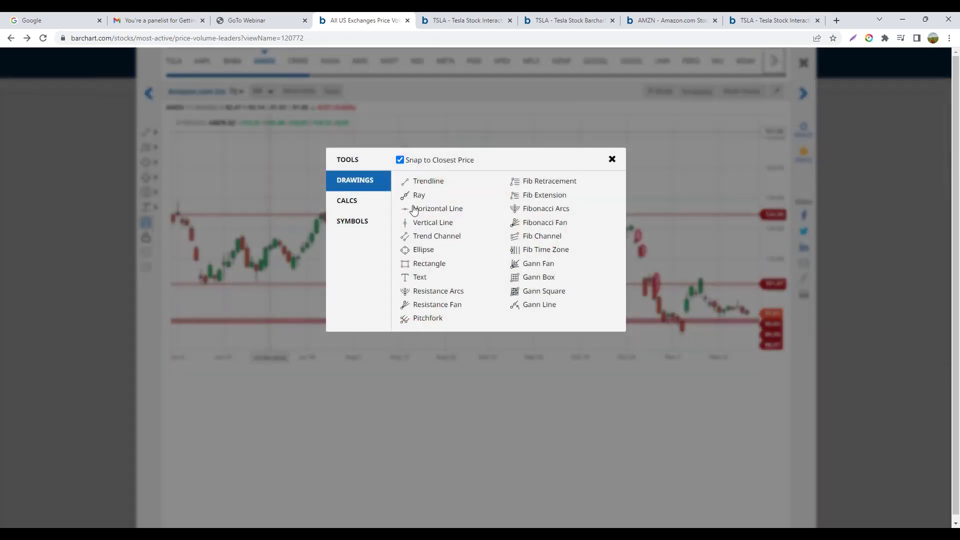
left_click(428, 183)
mouse_move(402, 146)
left_mouse_down()
mouse_move(643, 218)
mouse_move(721, 267)
mouse_move(752, 266)
left_mouse_up()
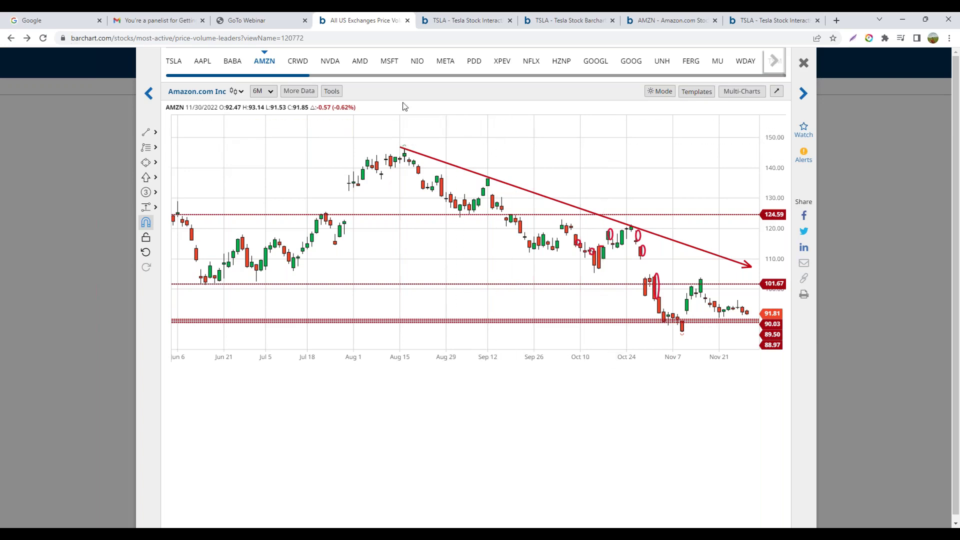
Add the Bollinger Bands study to the AMZN chart's main window with period 20, width 2 and offset 0.
right_click(295, 154)
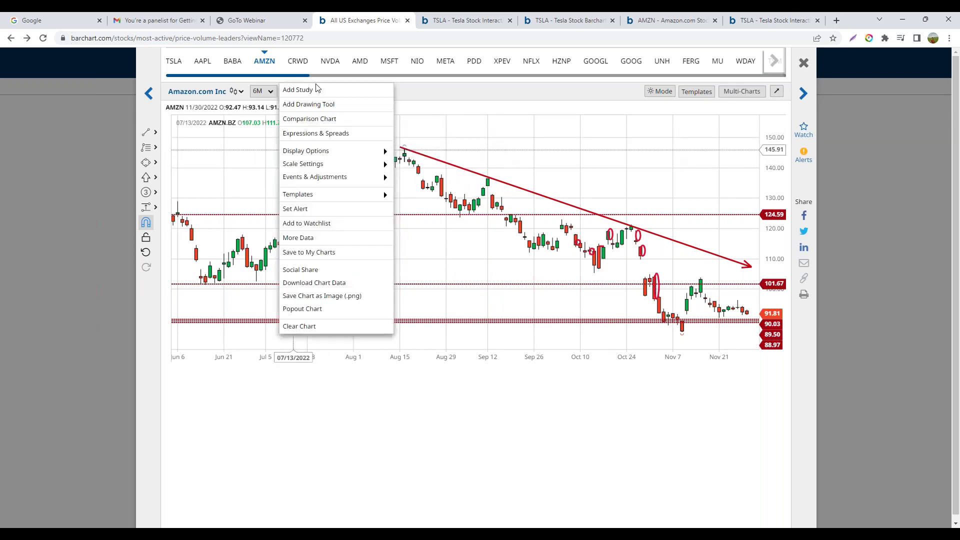
left_click(302, 91)
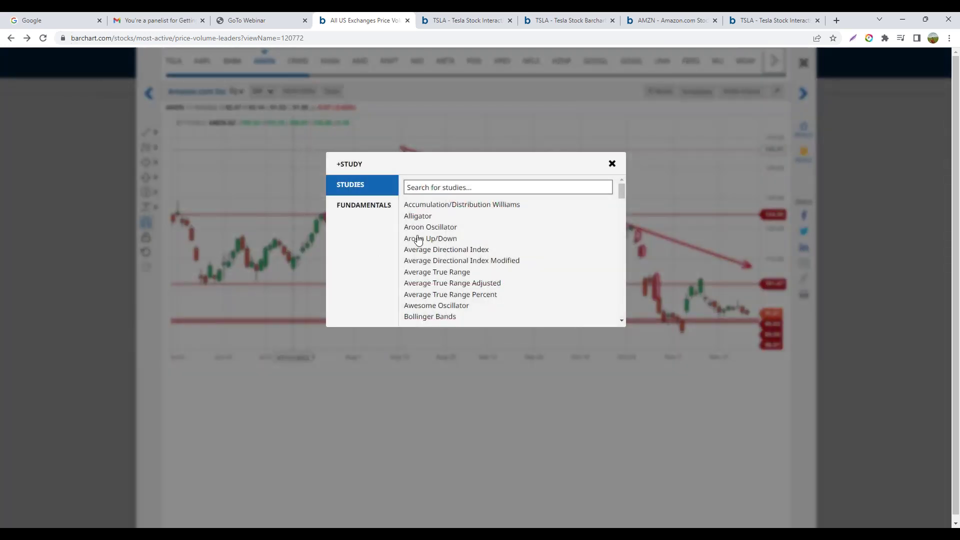
scroll(419, 241, "down", 2)
scroll(419, 241, "down", 4)
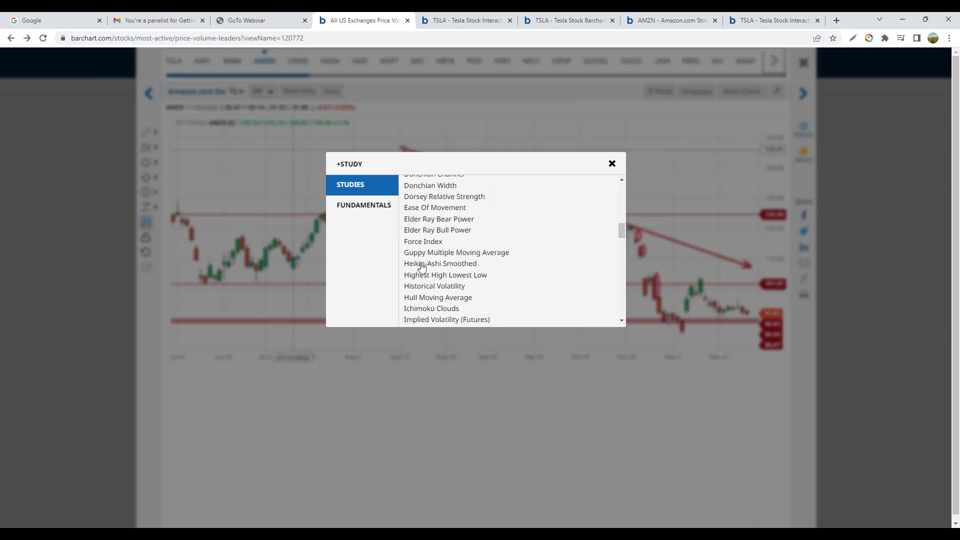
scroll(426, 284, "down", 2)
scroll(425, 280, "up", 8)
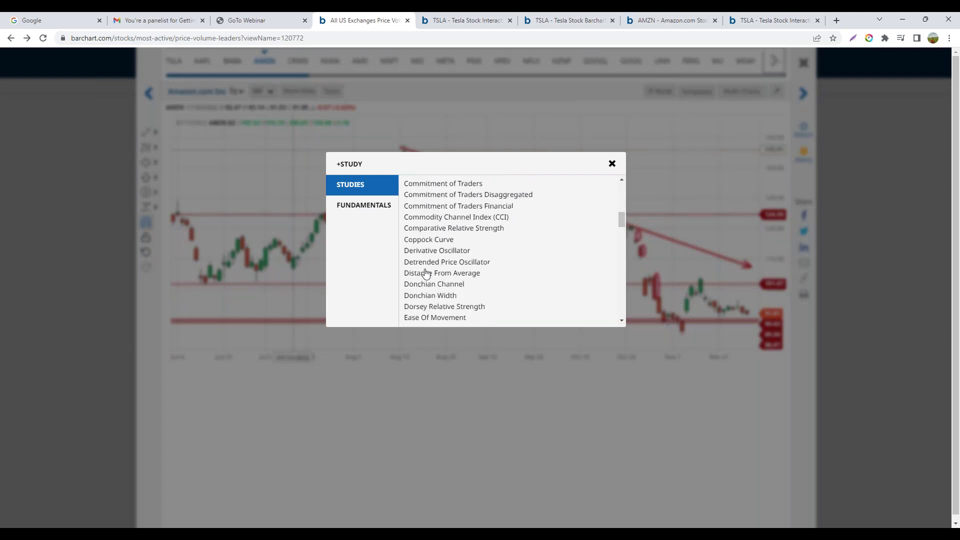
scroll(426, 272, "up", 3)
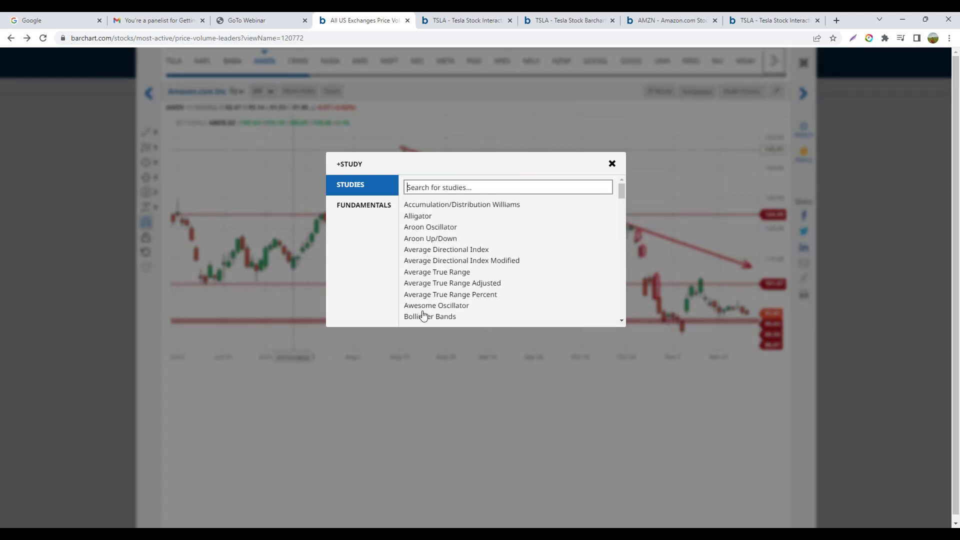
left_click(424, 317)
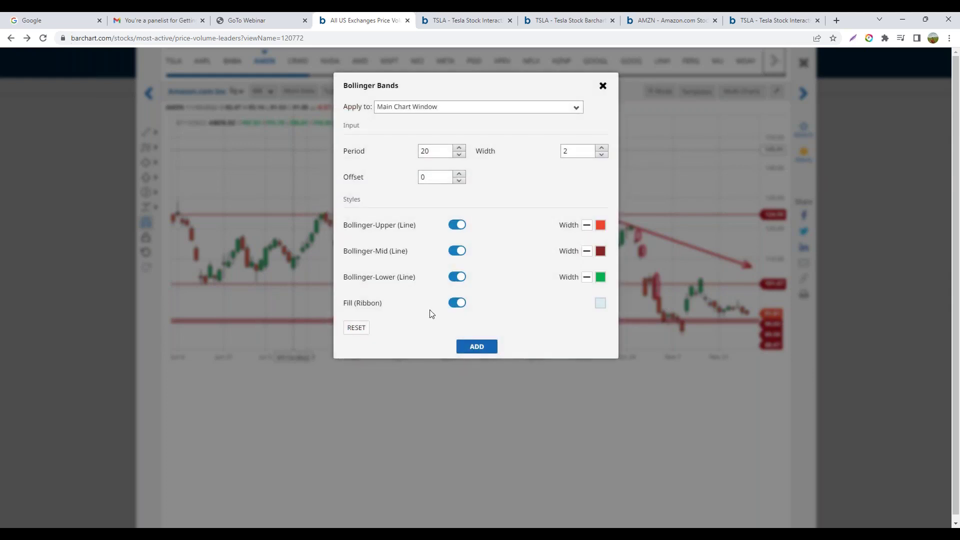
left_click(478, 348)
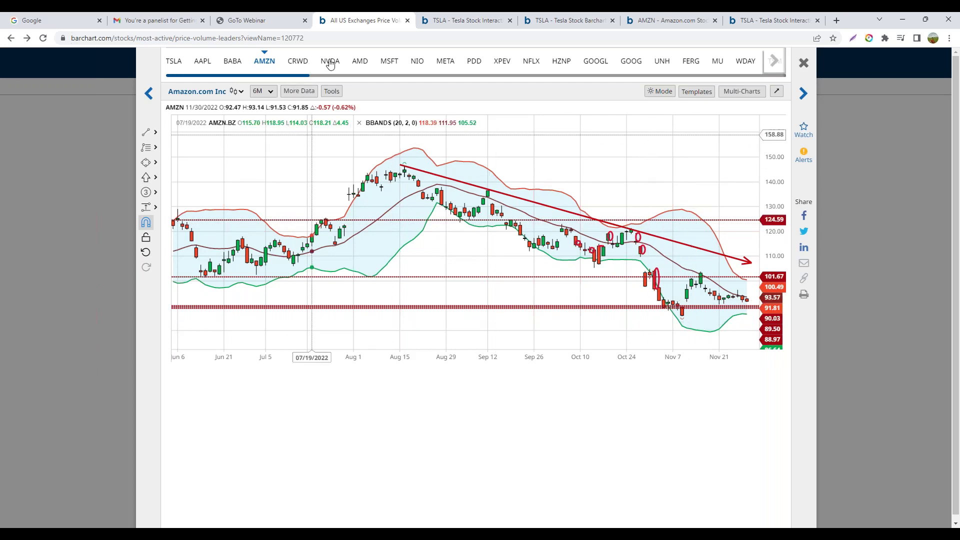
Go to the AMD flipchart and remove its Bollinger Bands study.
left_click(360, 62)
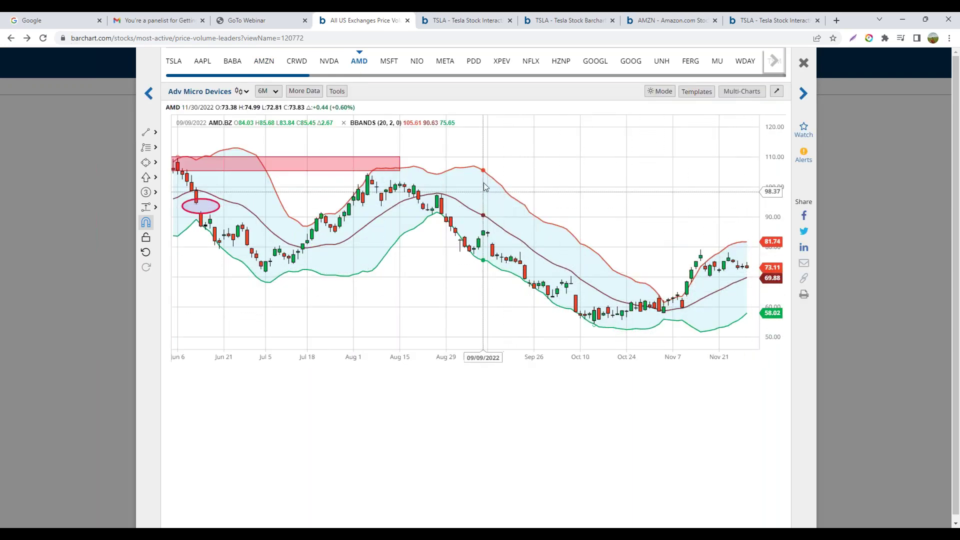
left_click(345, 123)
Turn on the Earnings event markers for the AMD chart.
right_click(376, 129)
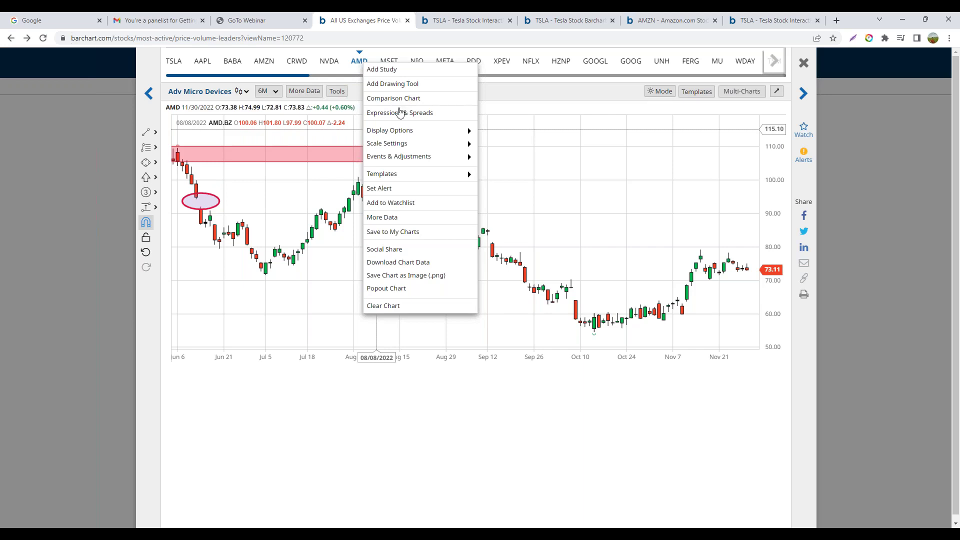
mouse_move(389, 144)
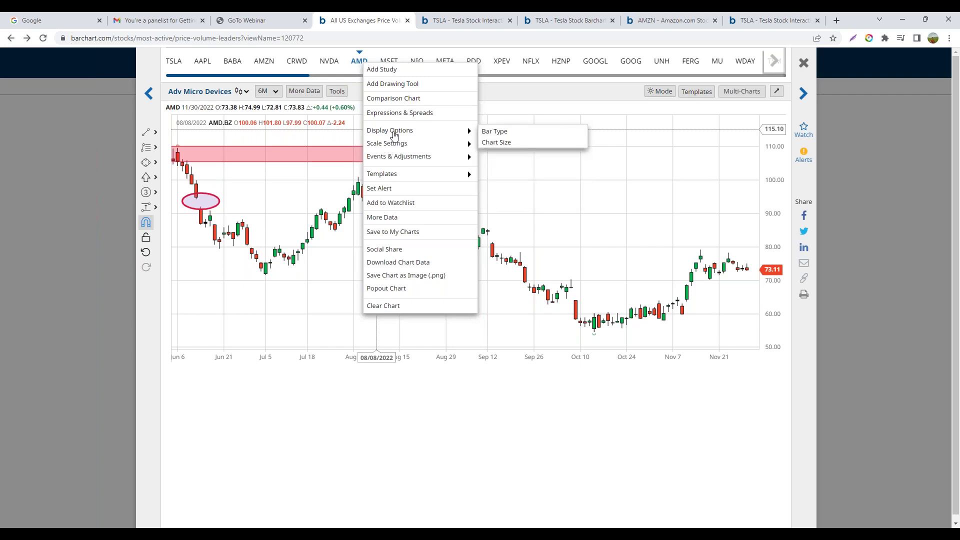
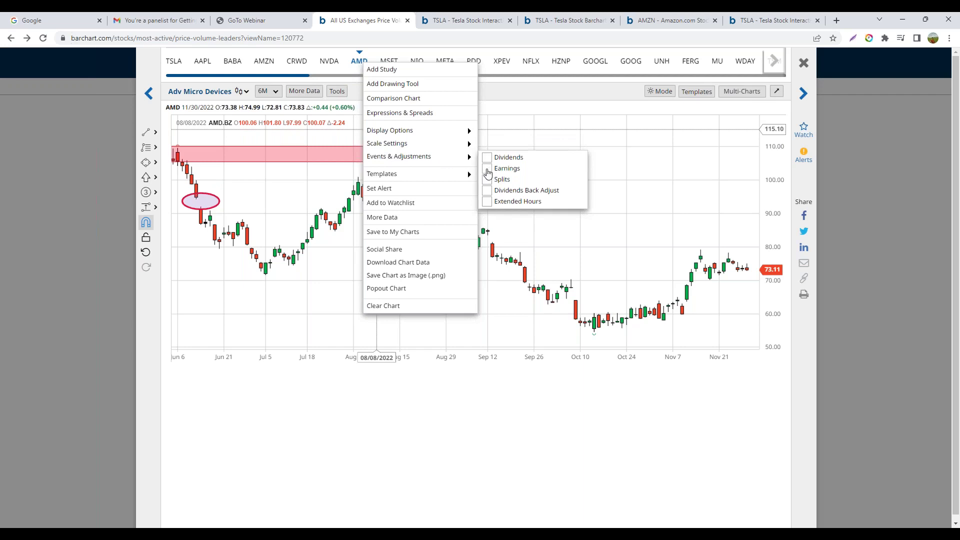
left_click(487, 170)
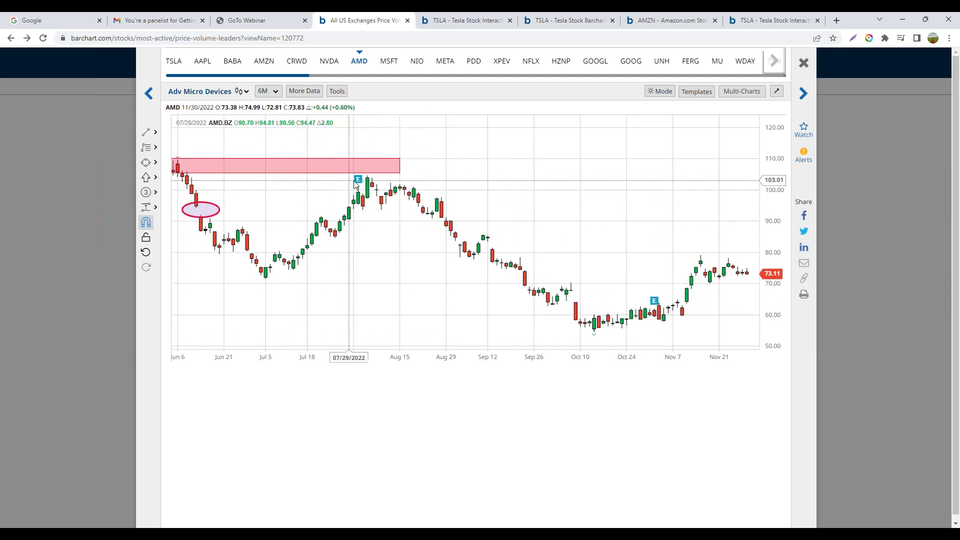
Add AMD to the "webinar" watchlist from its chart.
right_click(395, 129)
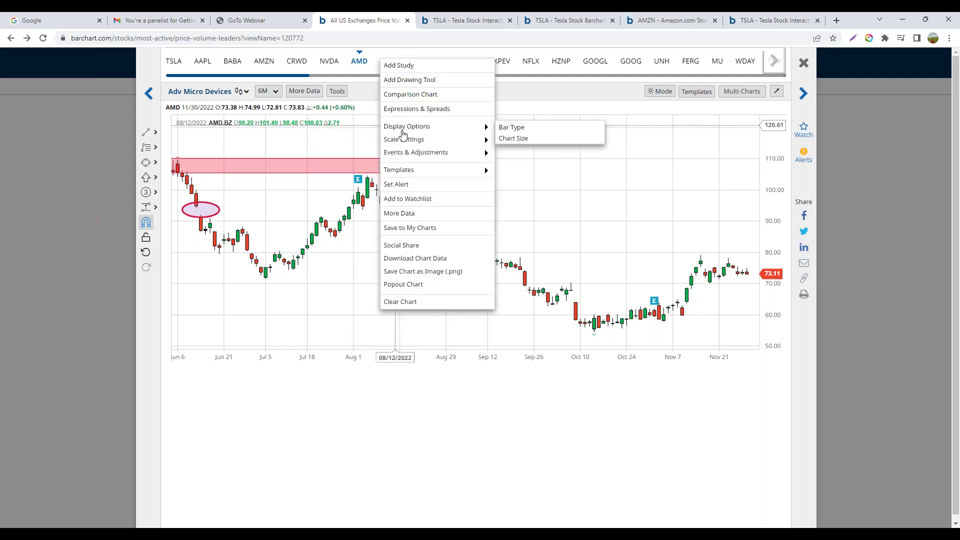
left_click(409, 200)
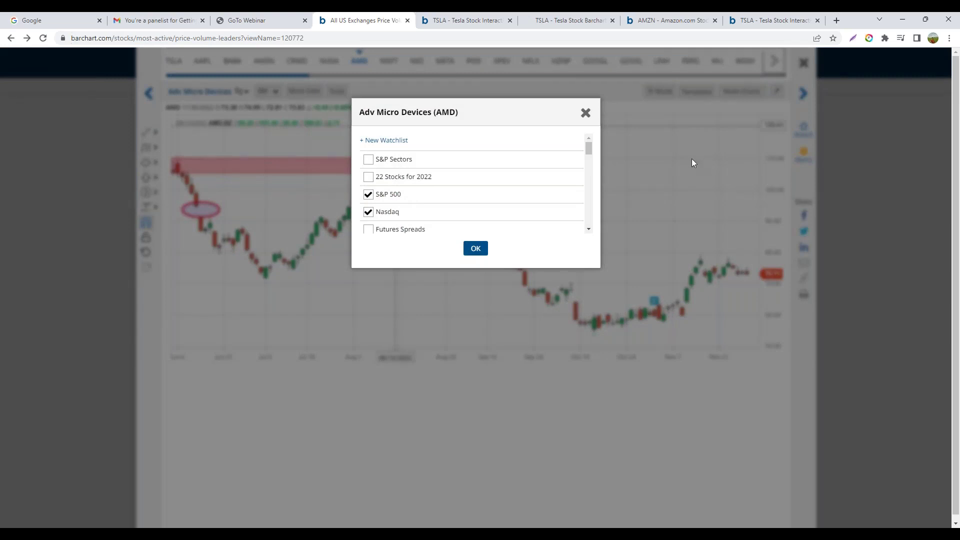
left_click_drag(588, 152, 582, 229)
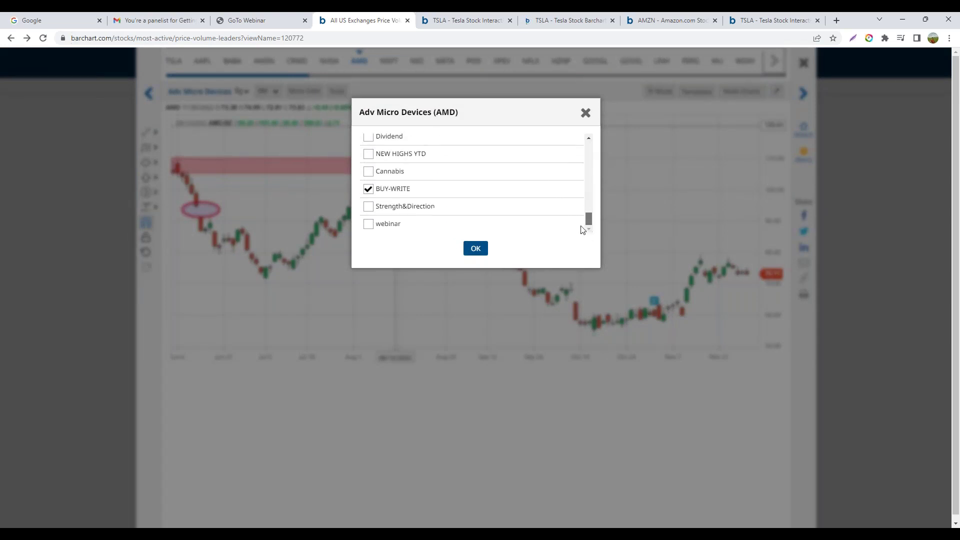
left_click(369, 224)
left_click(476, 250)
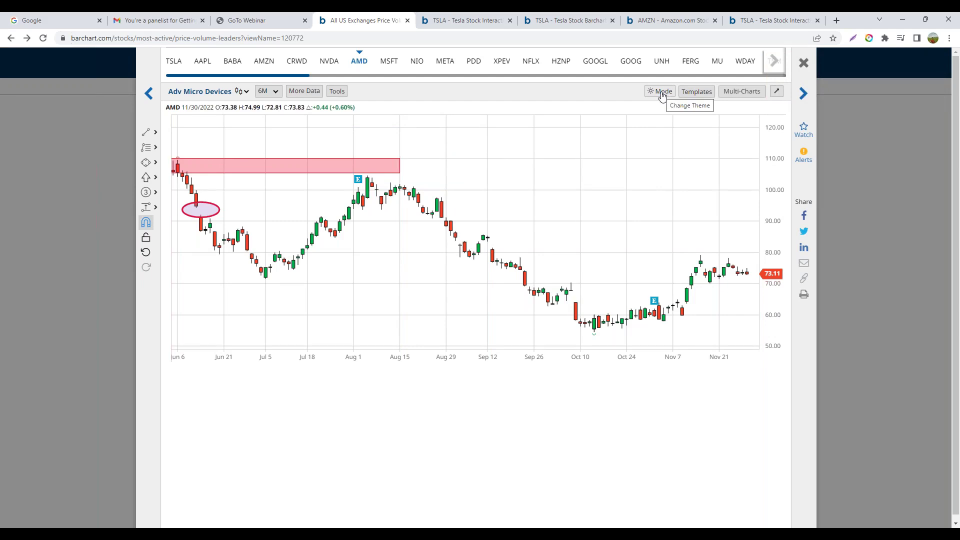
Switch the AMD flipchart to the dark theme and back to the light theme.
left_click(661, 95)
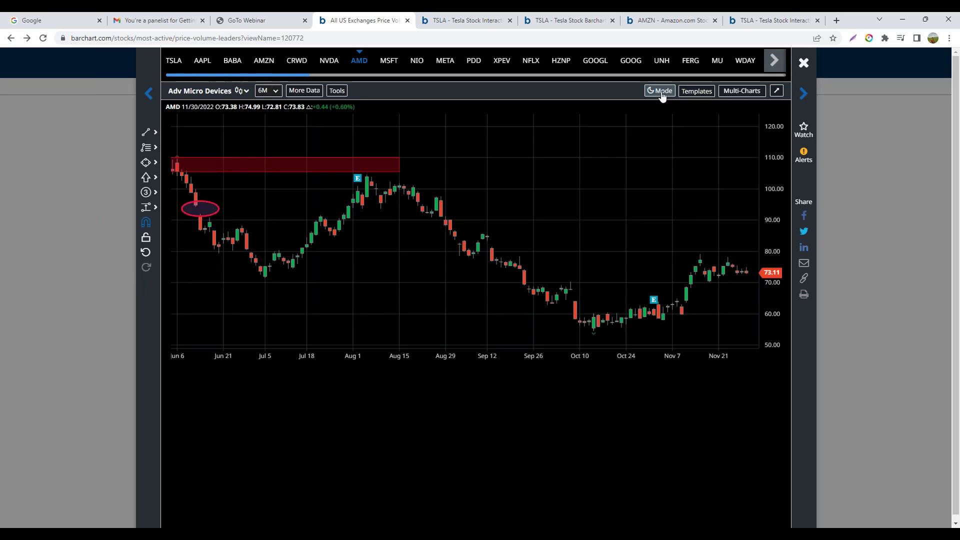
left_click(662, 94)
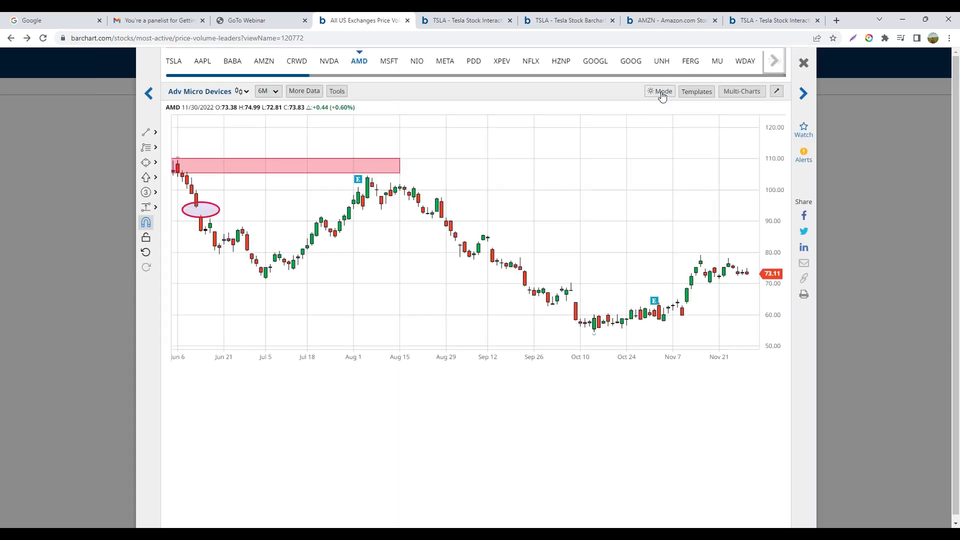
Apply the saved RSI/STOCH template to the AMD chart and review its RSI, stochastic and RSISTO panes.
left_click(697, 92)
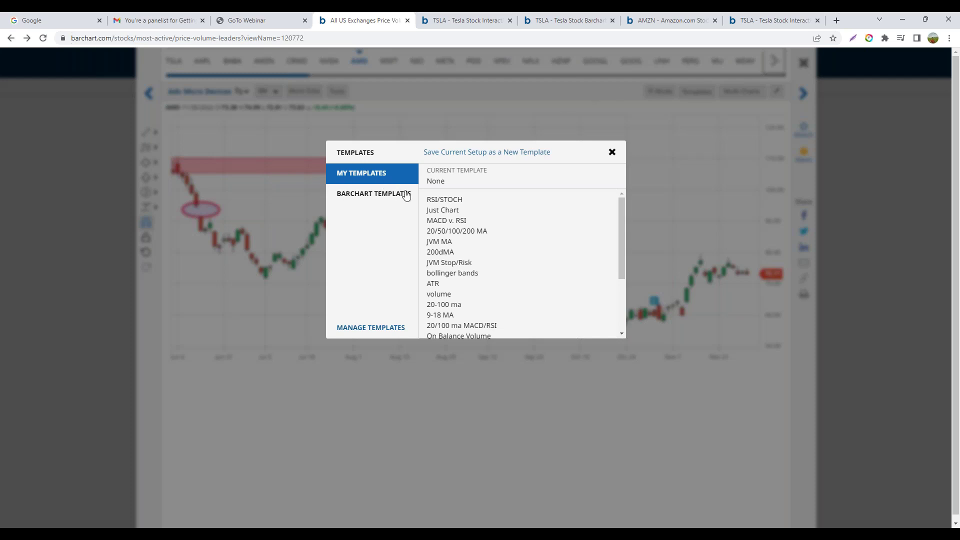
left_click(452, 201)
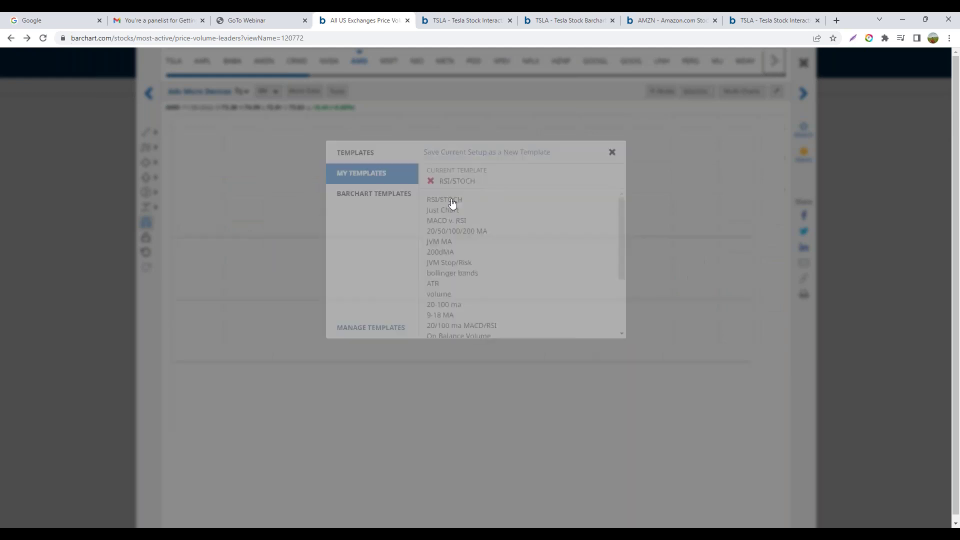
scroll(563, 258, "down", 2)
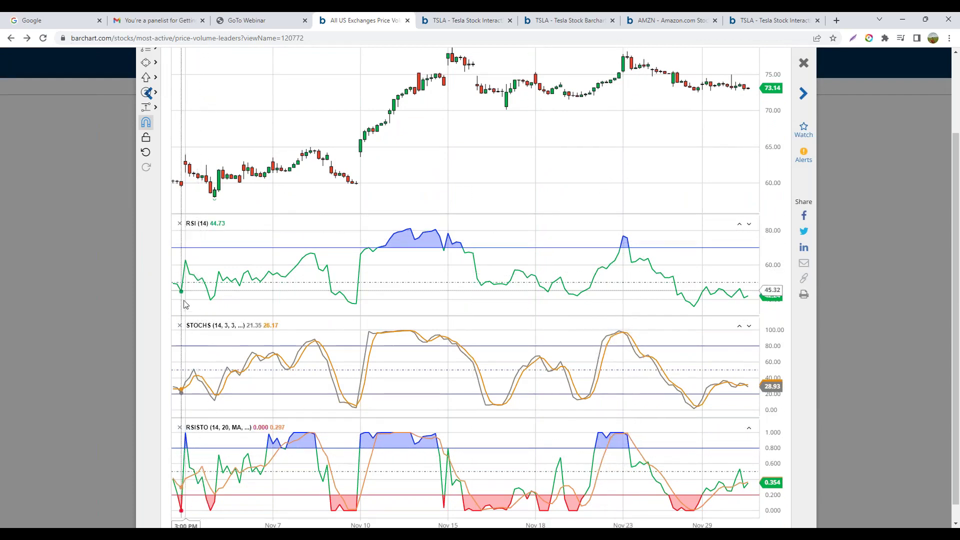
scroll(513, 227, "up", 2)
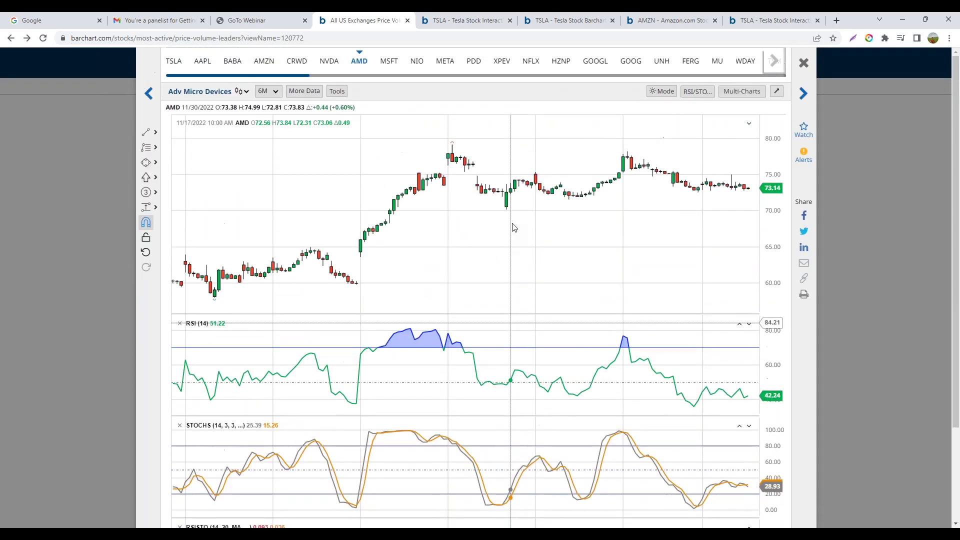
Apply Barchart's Golden Cross/Death Cross template to the AMD chart.
left_click(698, 91)
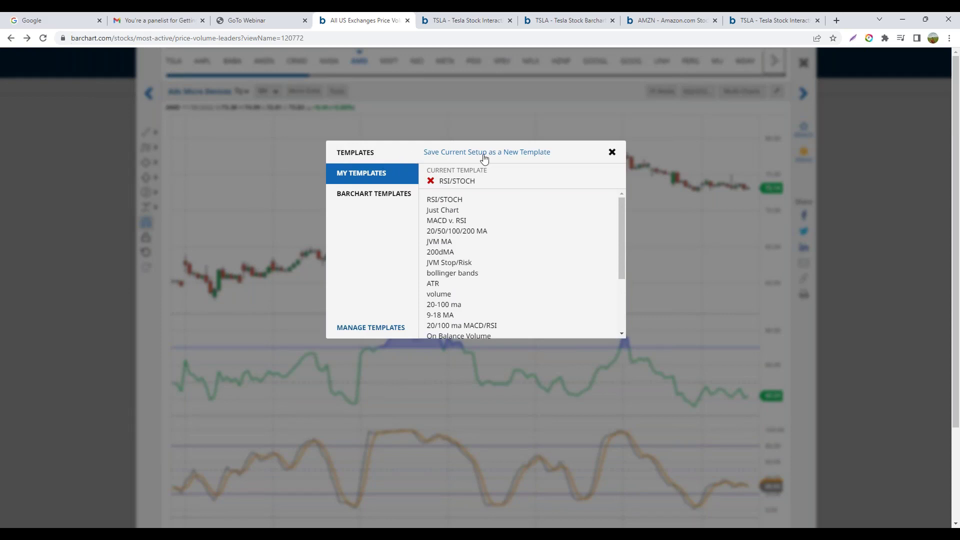
left_click(376, 198)
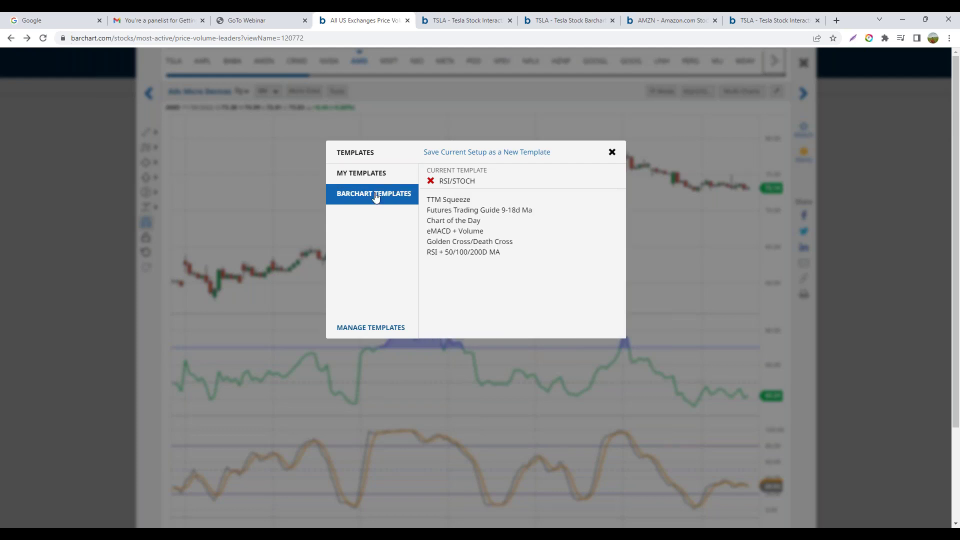
left_click(472, 242)
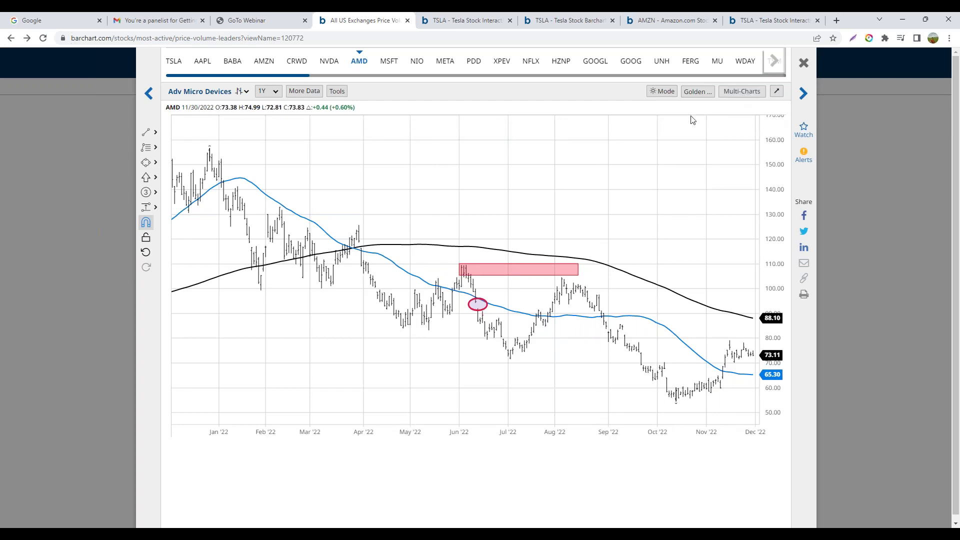
Show the flipcharts in the side-by-side two-chart view and page to the NIO/META and PDD/XPEV pairs.
left_click(741, 95)
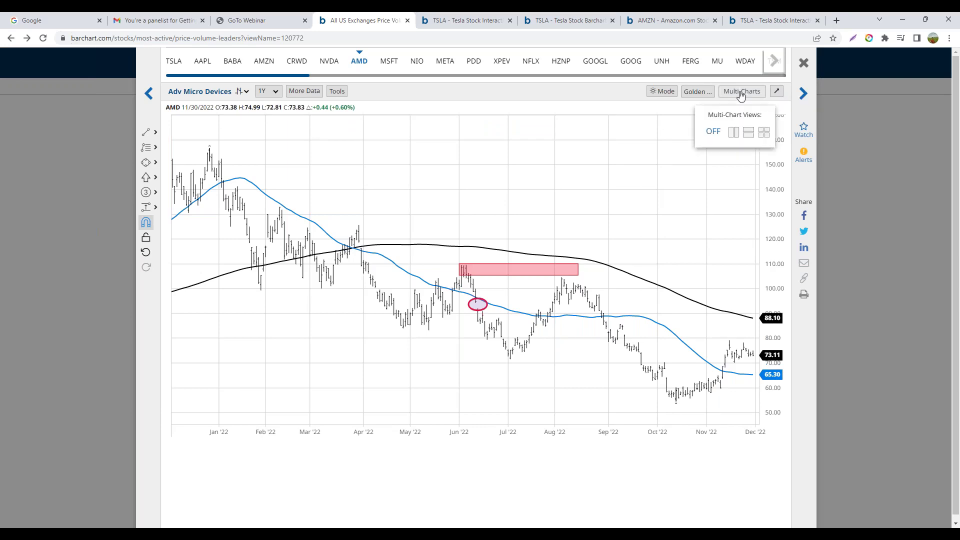
left_click(733, 132)
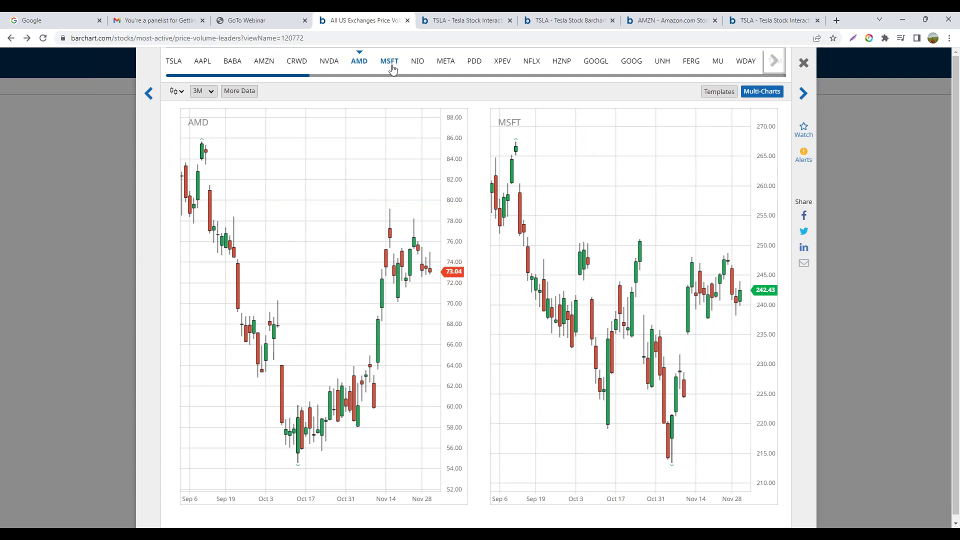
left_click(418, 63)
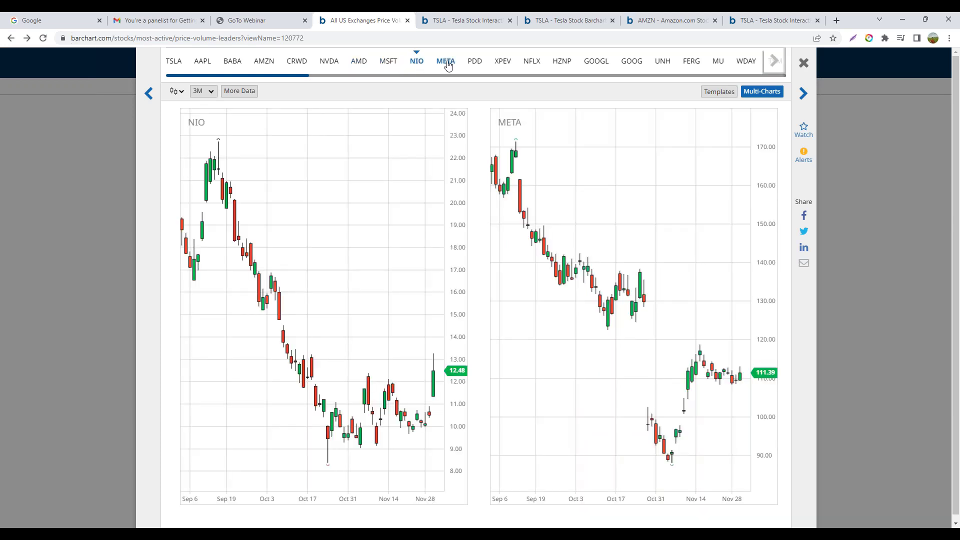
left_click(474, 65)
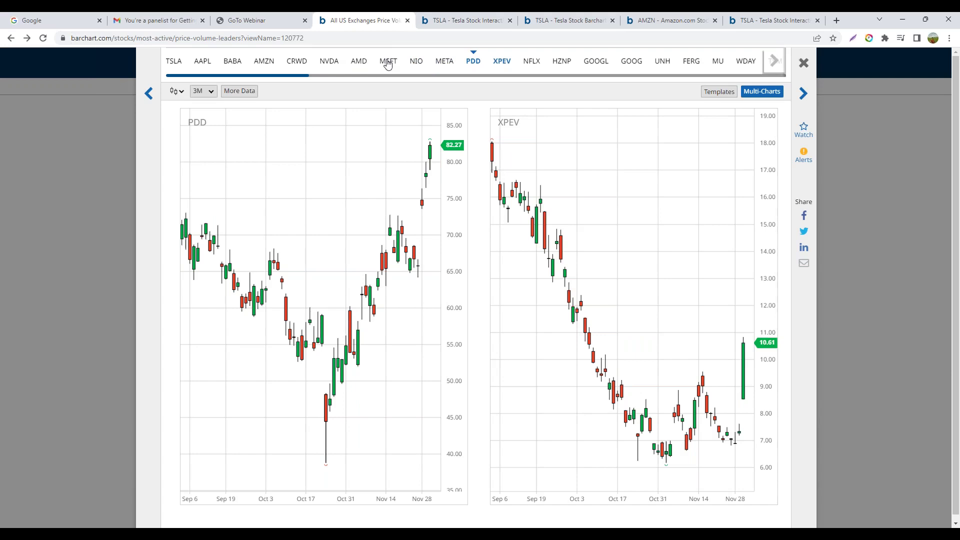
Compare the PDD and XPEV charts in the stacked two-chart layout and expand the view to the four-chart grid.
left_click(761, 95)
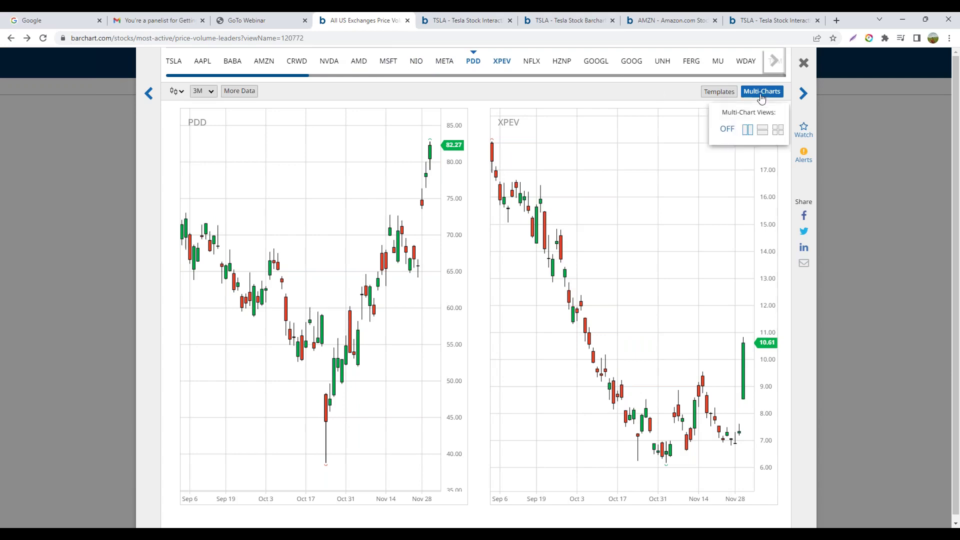
left_click(763, 130)
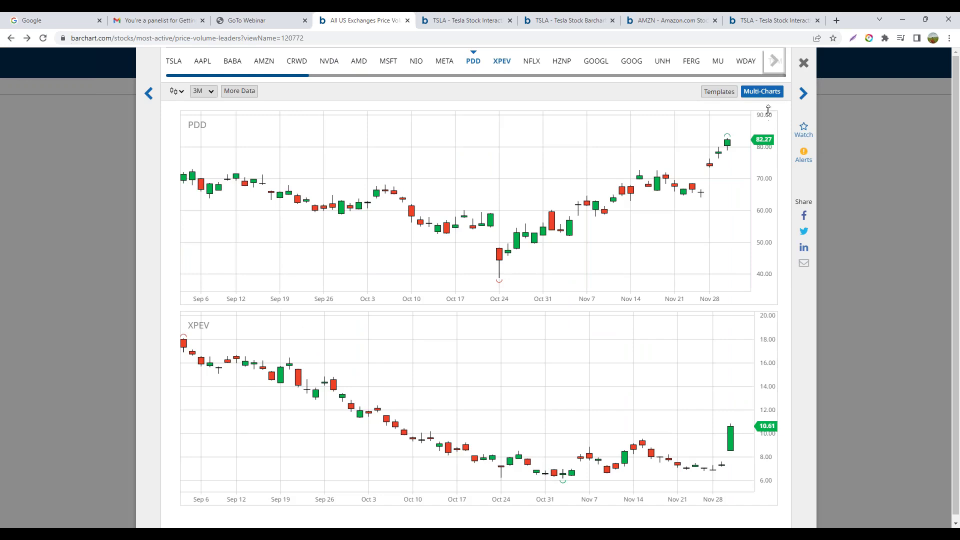
left_click(768, 97)
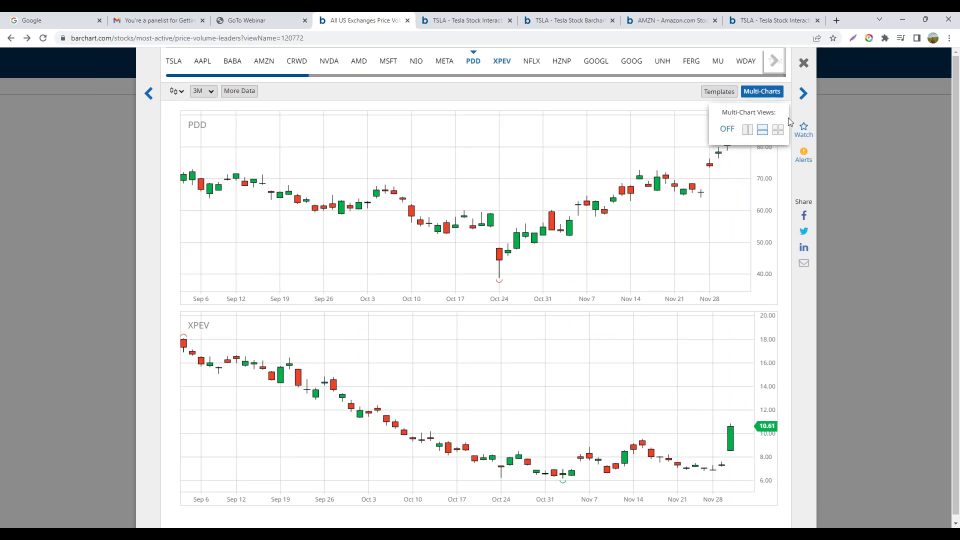
left_click(778, 131)
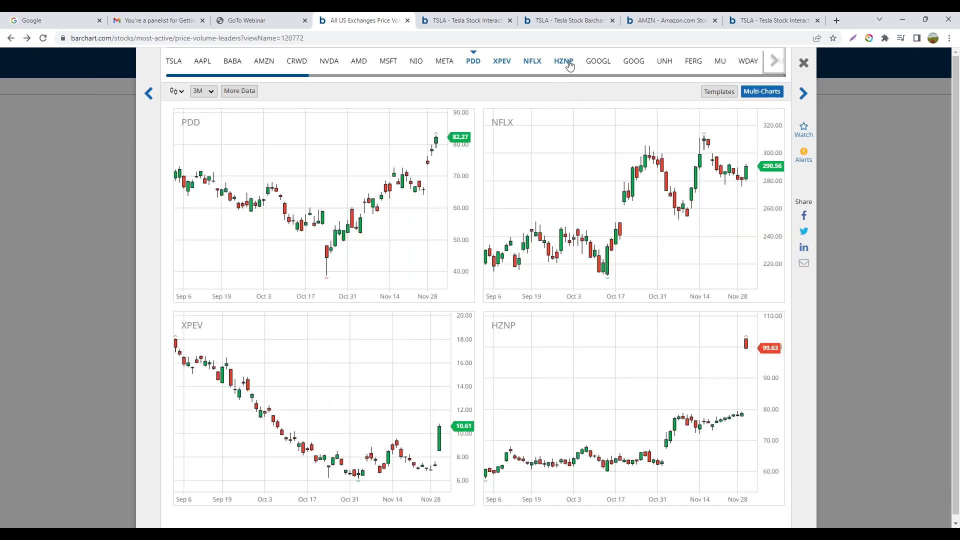
View the four-chart grid starting from AMD and turn the multi-chart view off.
left_click(359, 61)
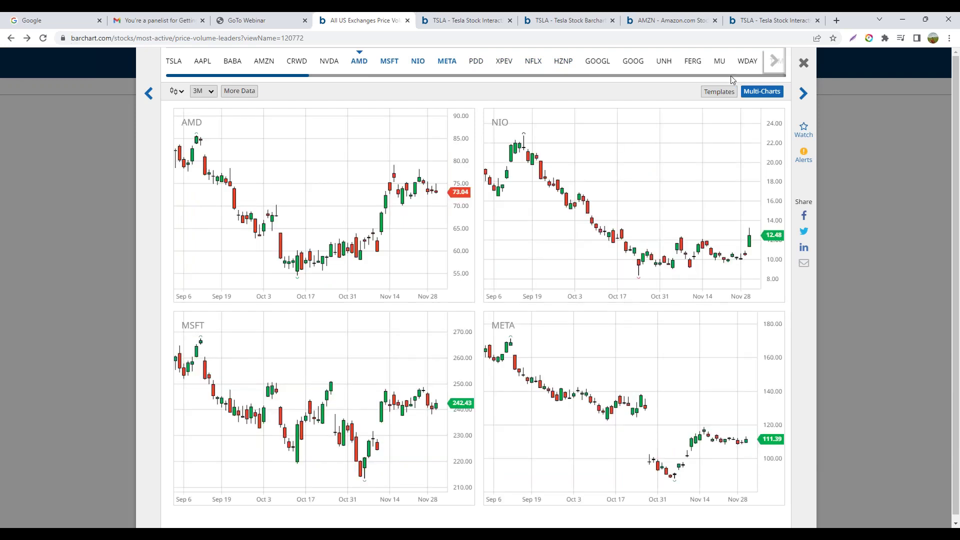
left_click(751, 94)
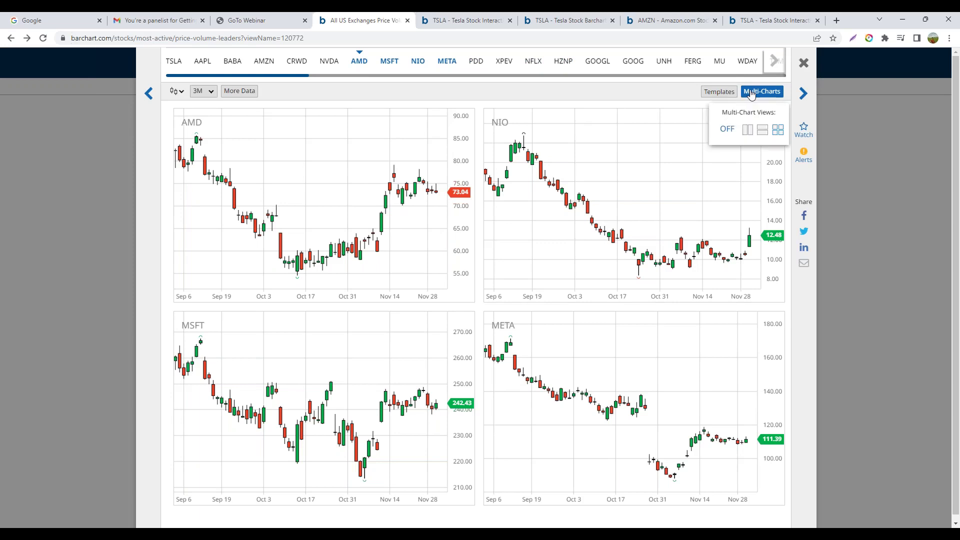
left_click(726, 130)
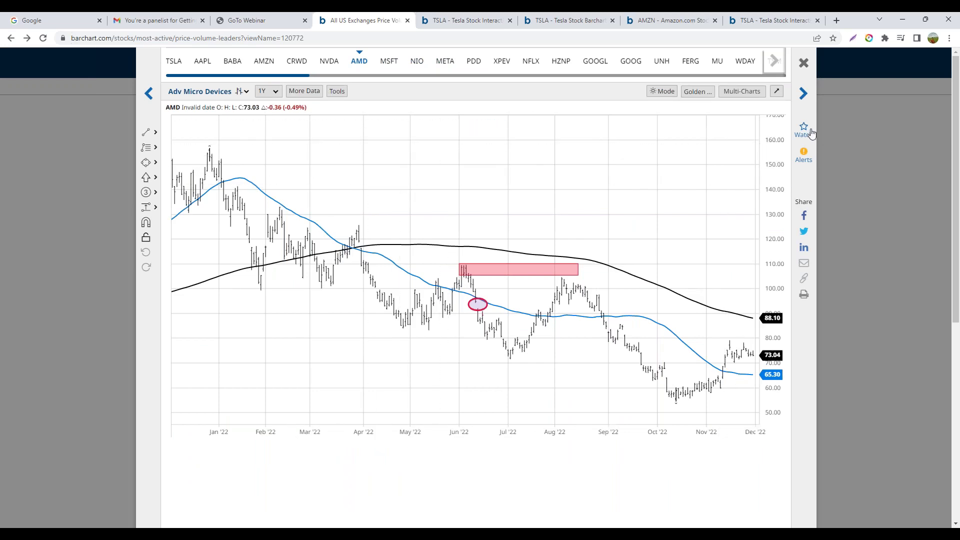
Add BABA to the "webinar" watchlist from its chart.
left_click(233, 62)
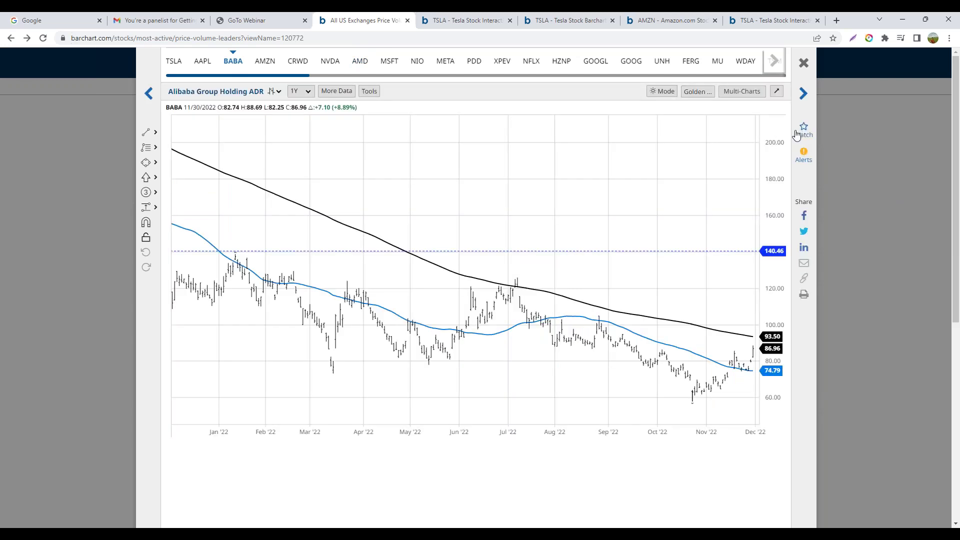
left_click(805, 129)
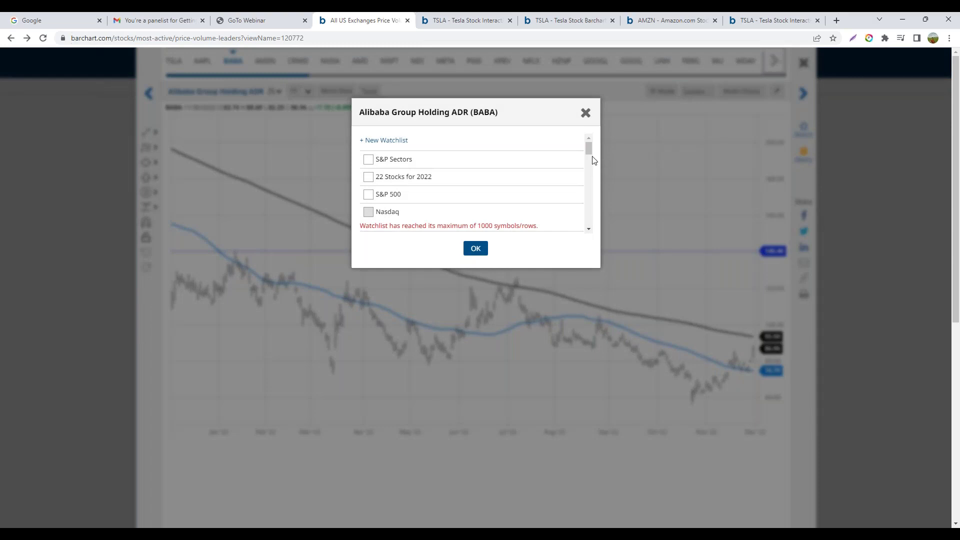
left_click_drag(587, 153, 594, 242)
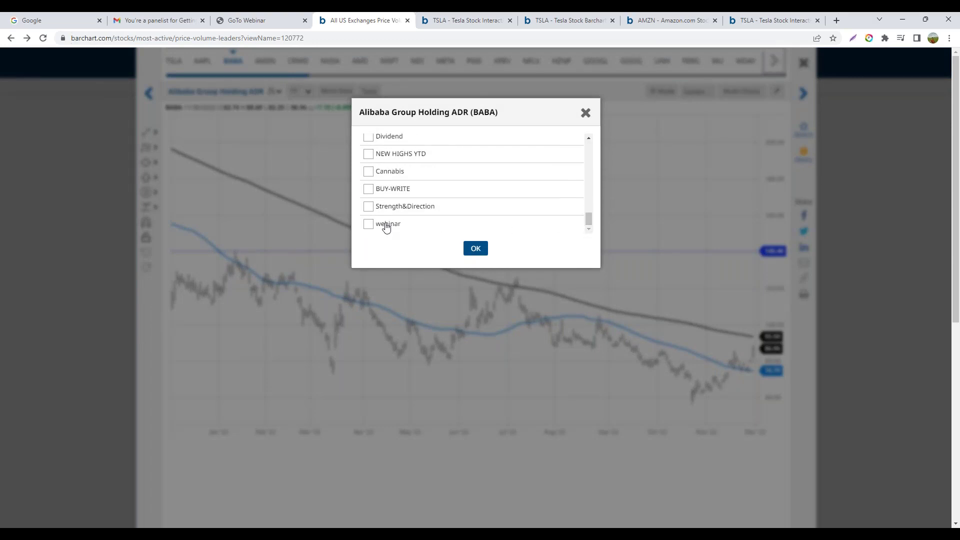
left_click(369, 225)
left_click(476, 250)
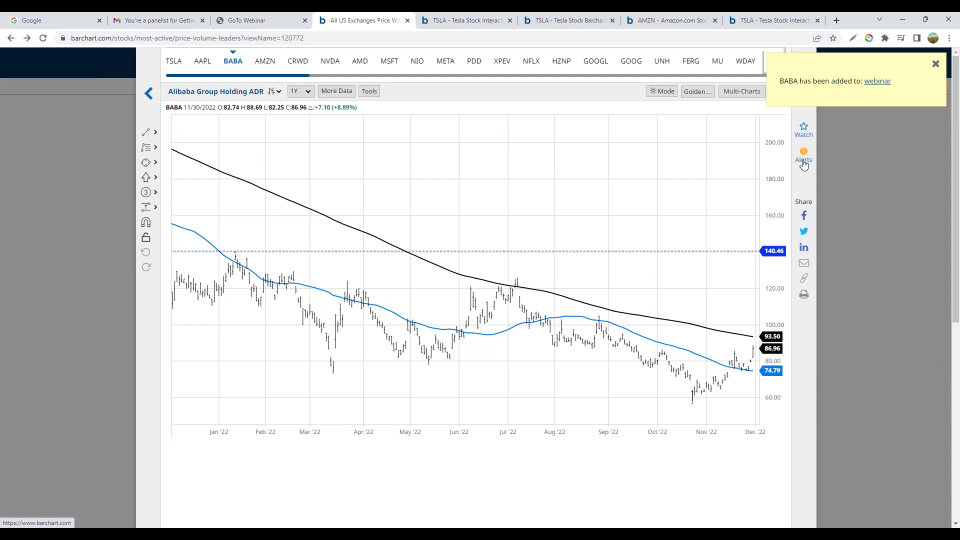
Open a new price alert form for BABA to review its options and close it without saving.
left_click(804, 161)
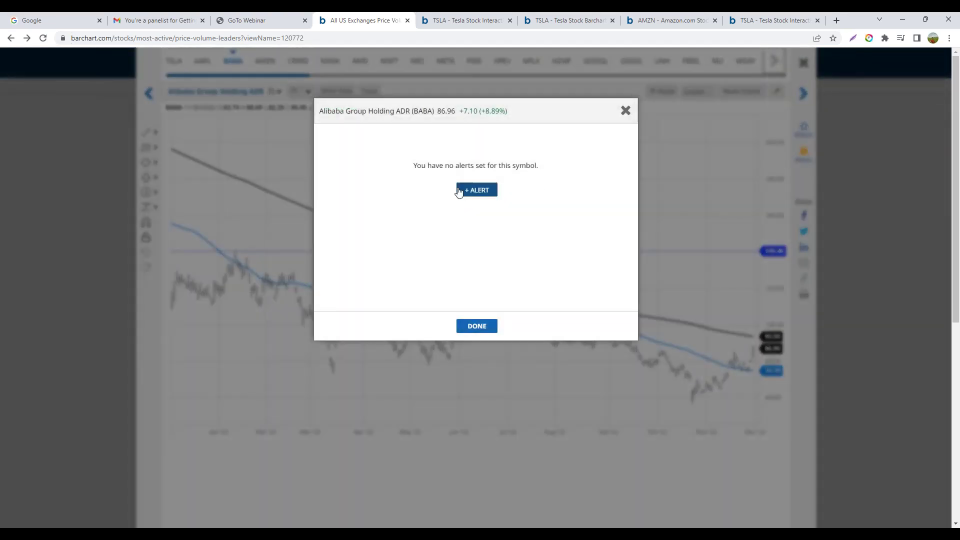
left_click(477, 191)
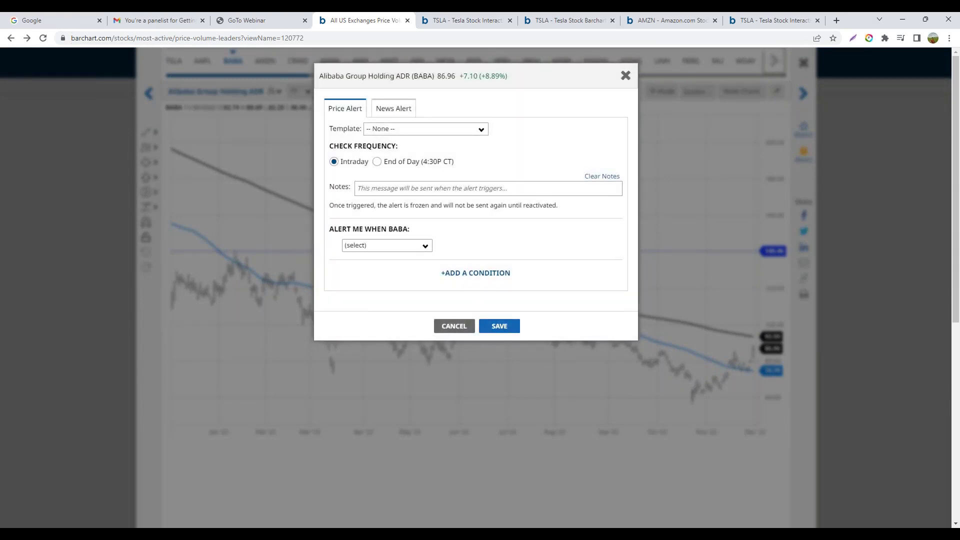
left_click(626, 76)
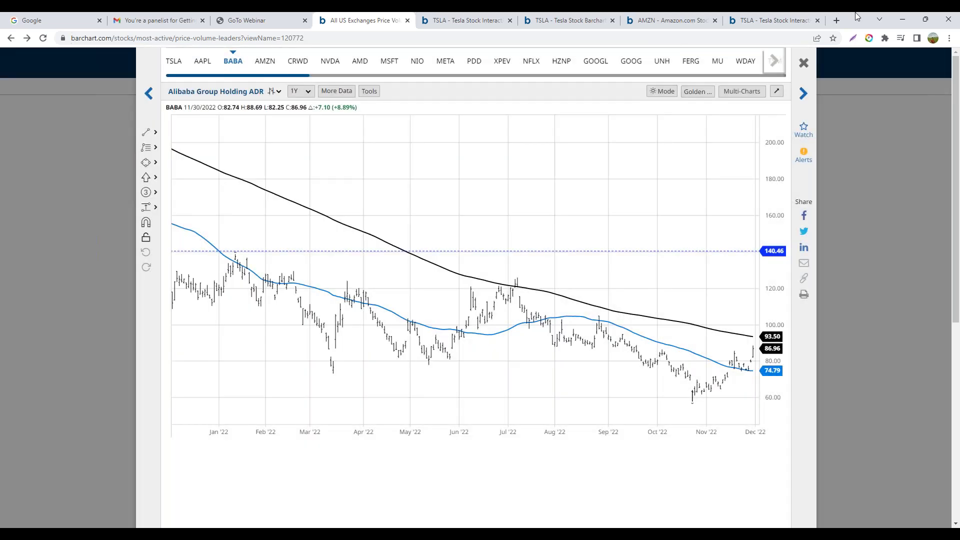
Leave the flipcharts for the Watchlist page and review the time frame options of the S&P Sectors watchlist.
left_click(804, 63)
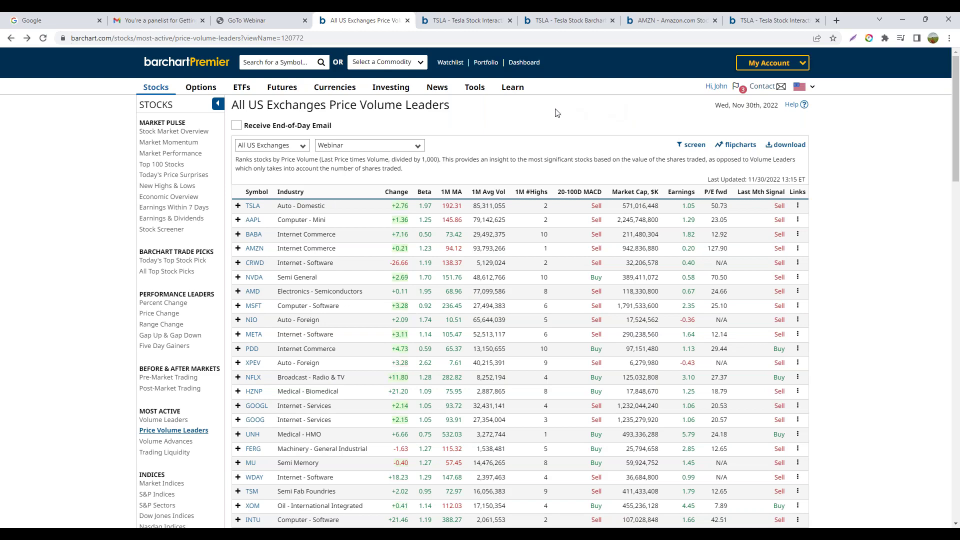
left_click(451, 64)
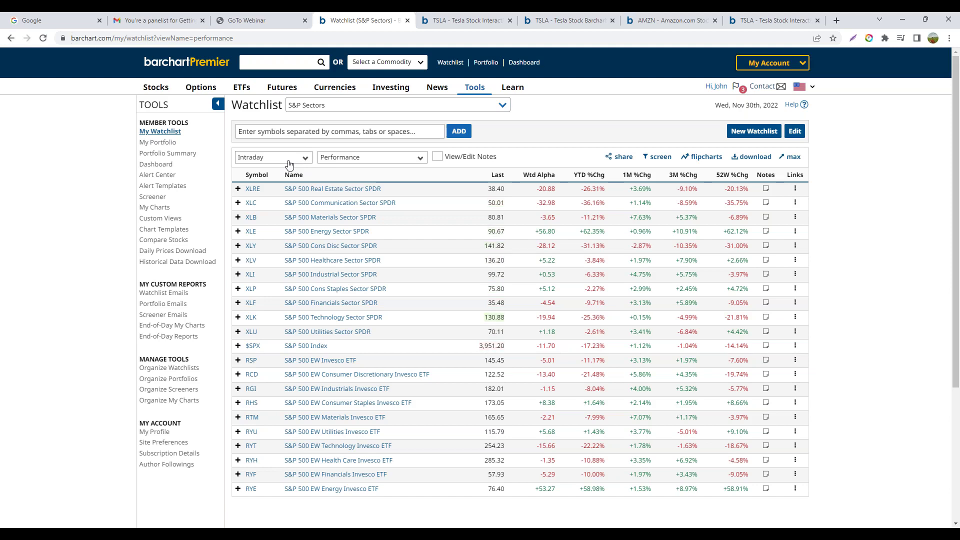
left_click(305, 160)
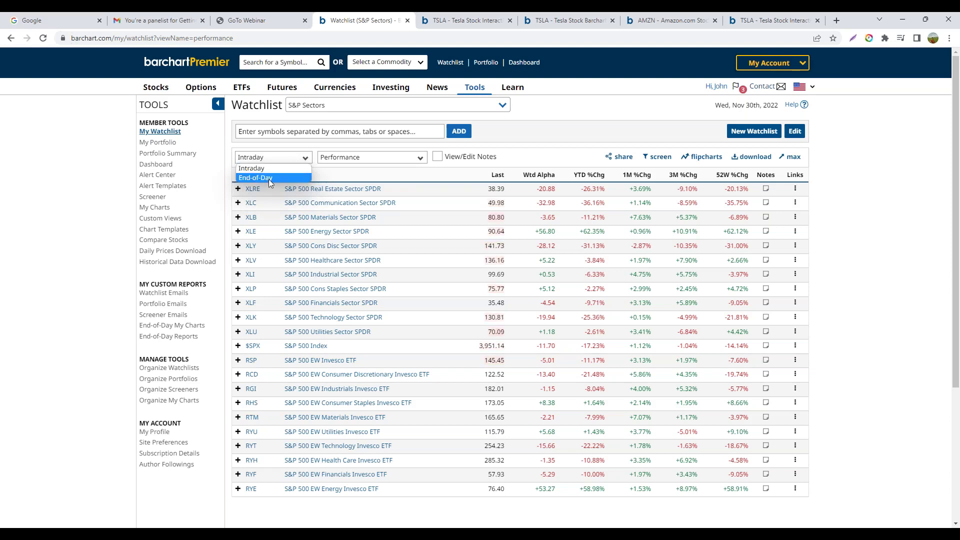
left_click(291, 159)
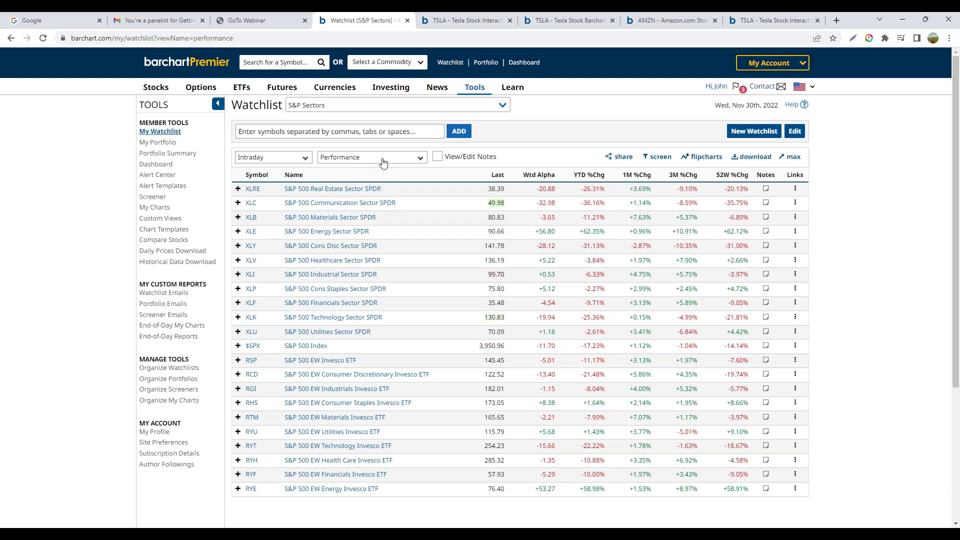
Show the S&P Sectors watchlist in Performance Chart View with a 1-Month time frame.
left_click(420, 164)
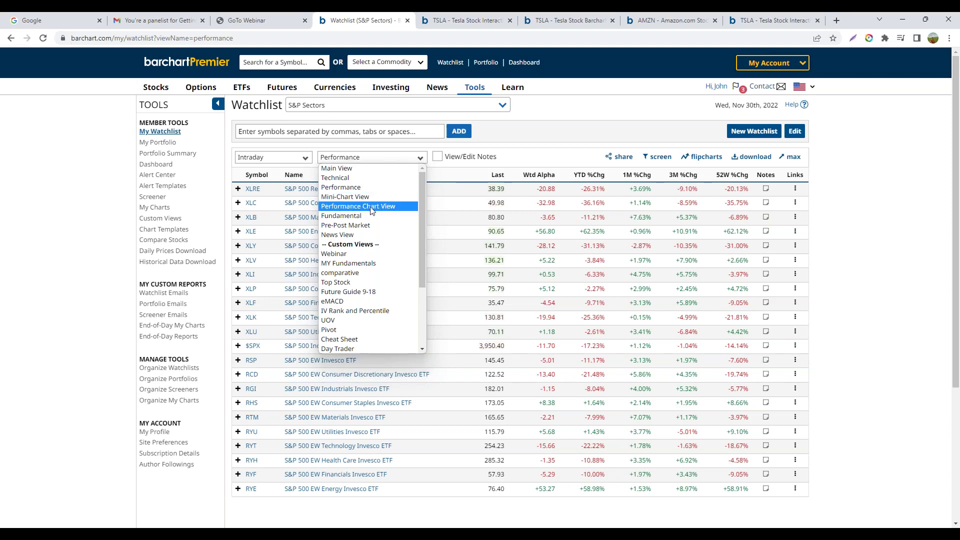
left_click(370, 207)
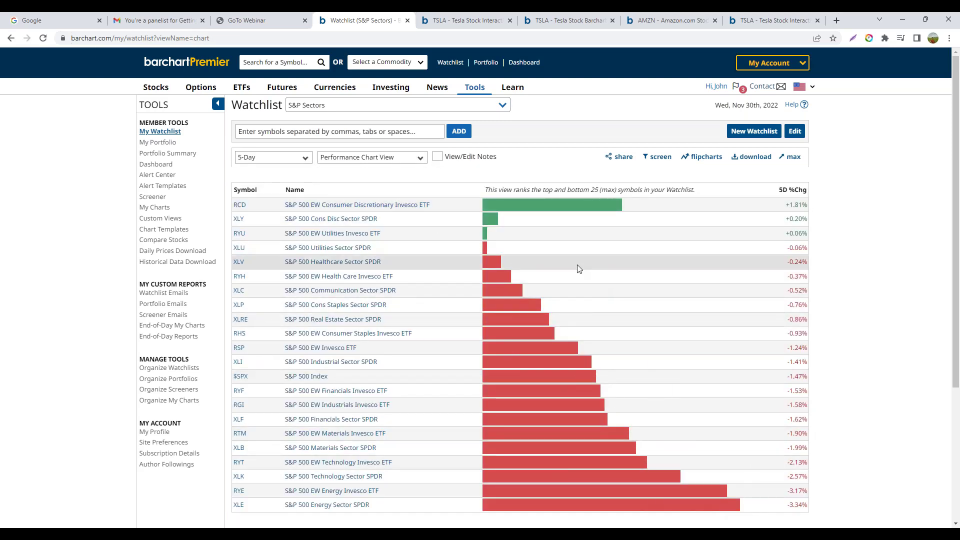
left_click(303, 162)
left_click(265, 187)
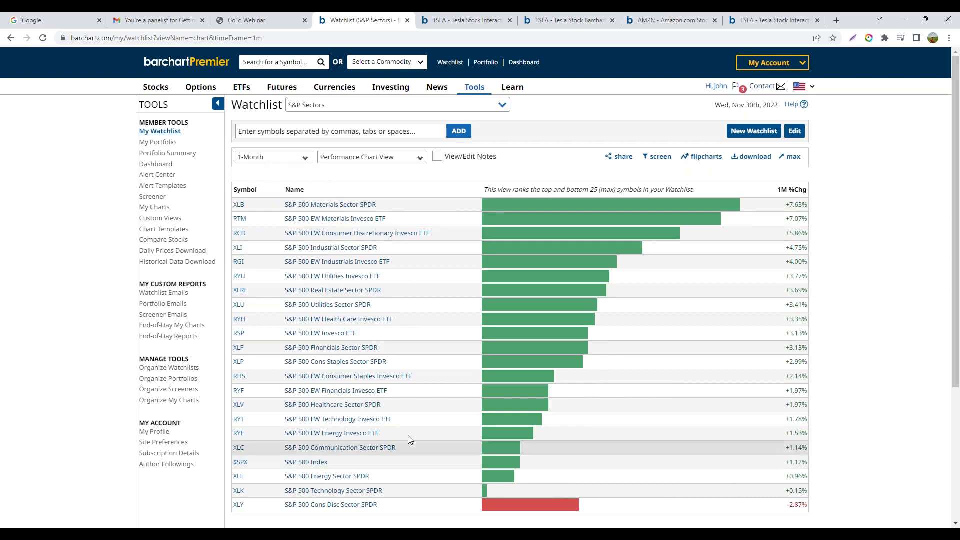
Display the S&P Sectors watchlist in the Pre-Post Market view and switch it to the News View.
left_click(392, 160)
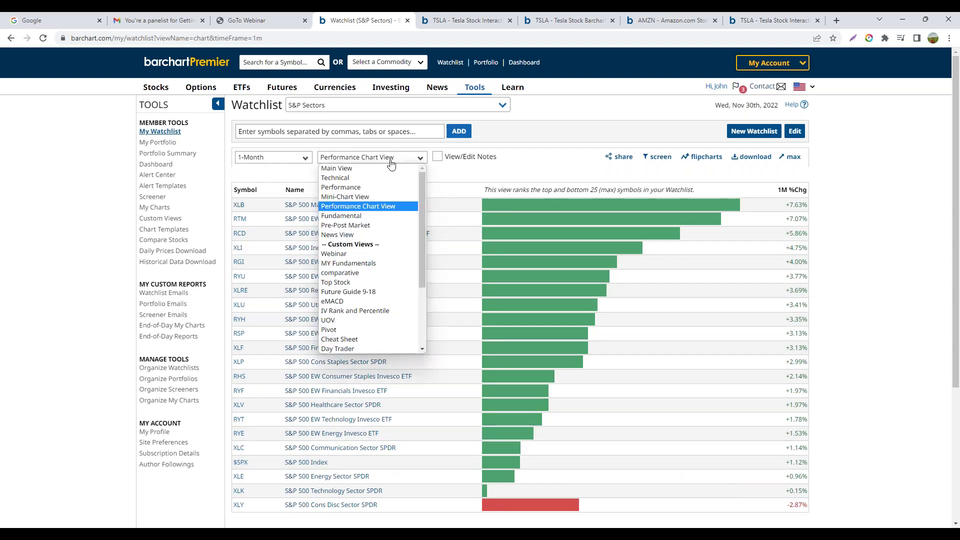
left_click(356, 224)
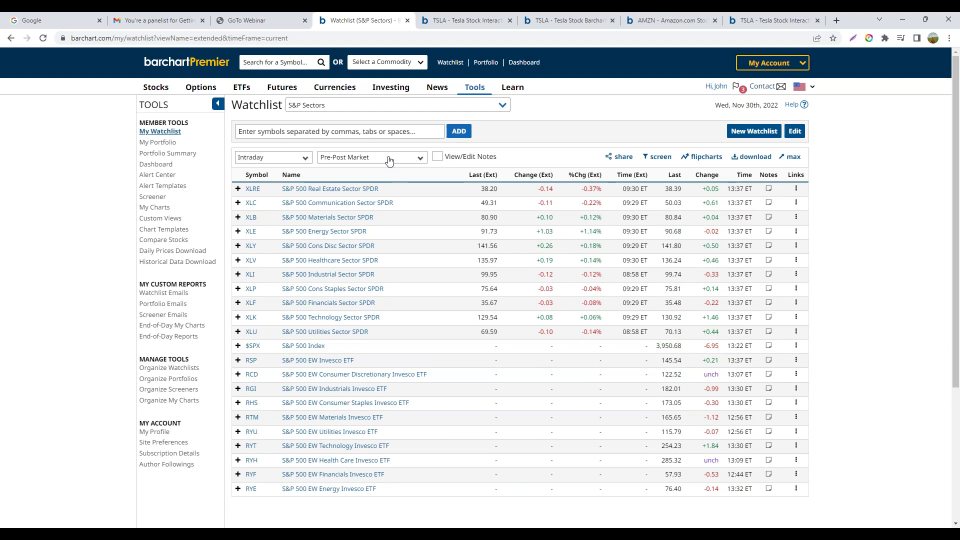
left_click(420, 159)
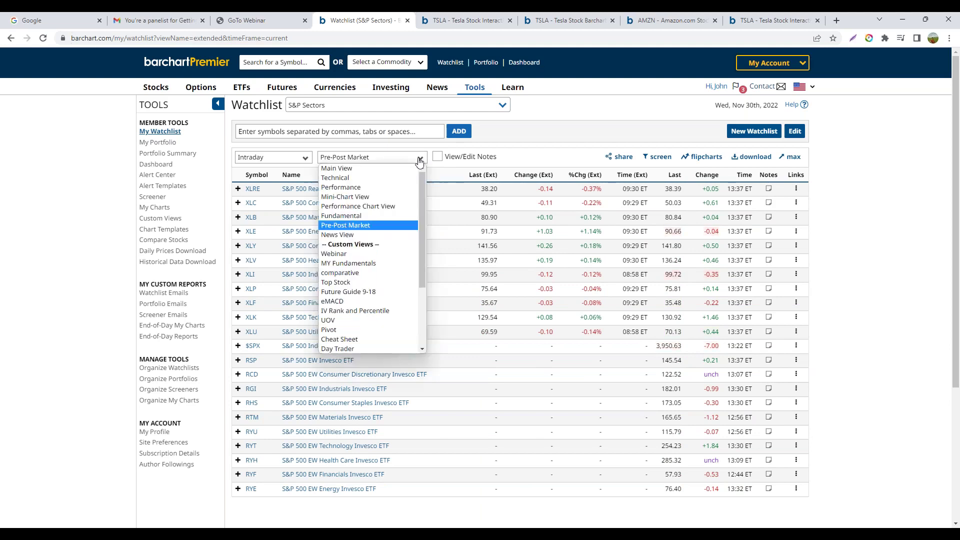
left_click(350, 235)
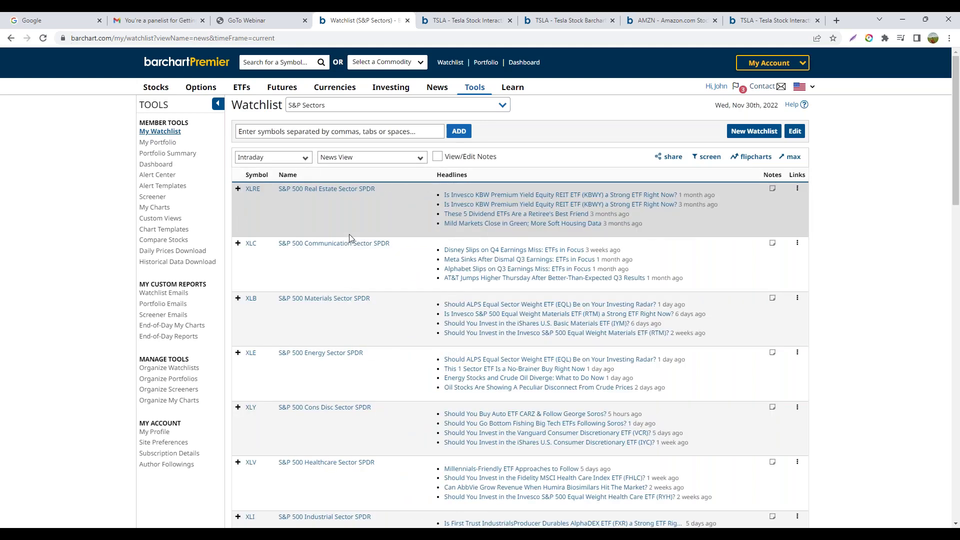
left_click(381, 161)
left_click(381, 161)
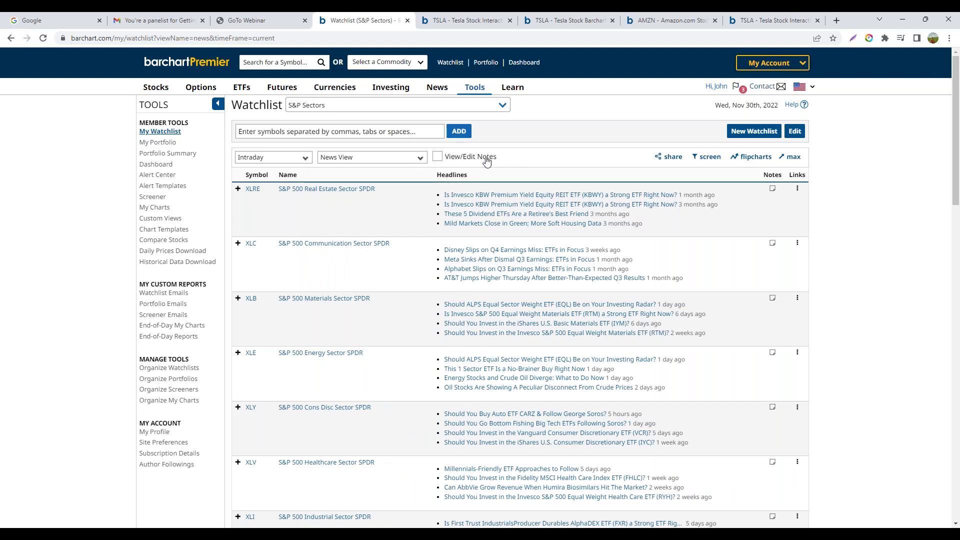
Show the notes of the S&P Sectors watchlist and switch the watchlist to the Main View.
left_click(438, 158)
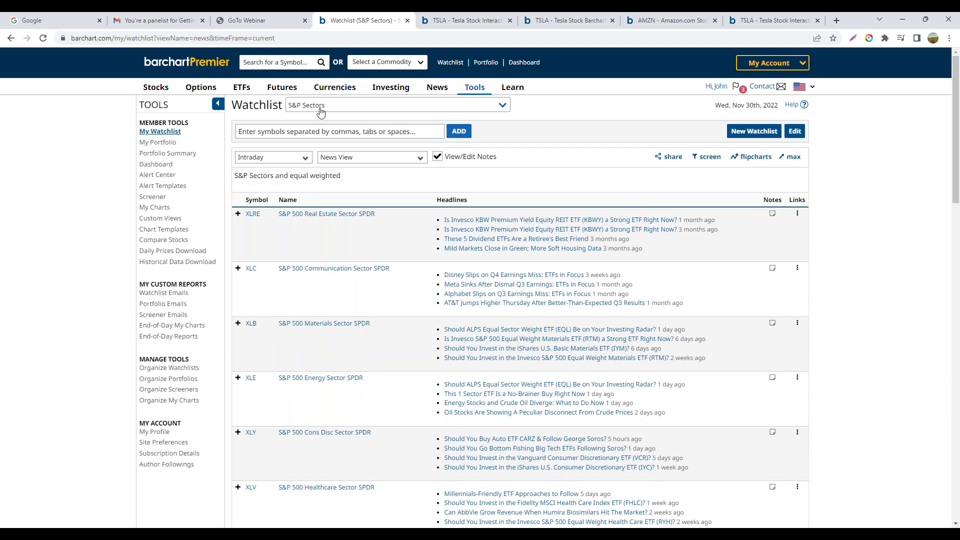
left_click(371, 179)
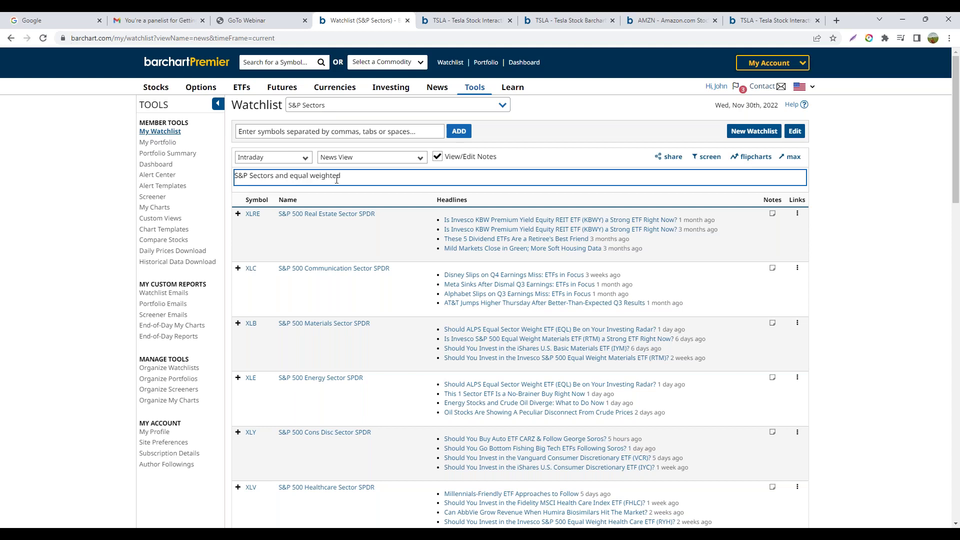
left_click(422, 158)
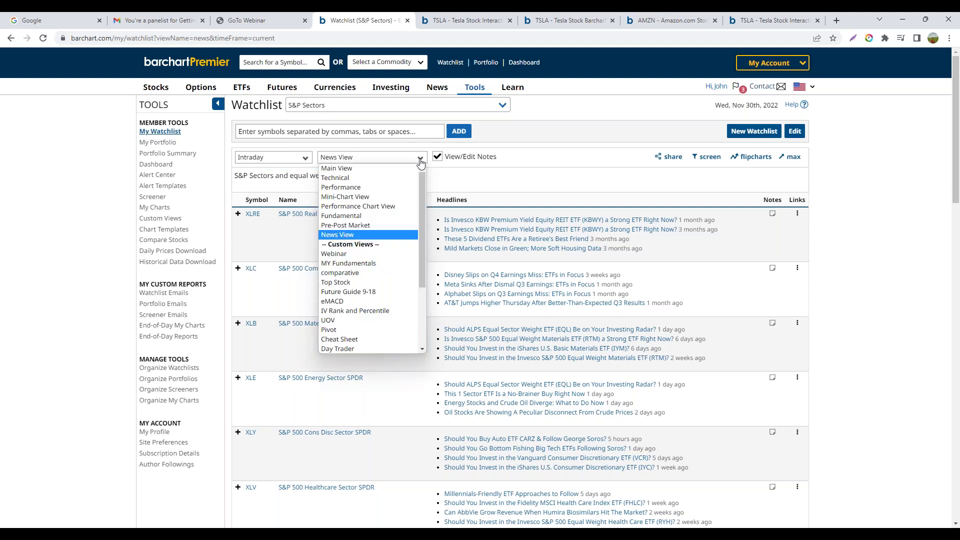
left_click(380, 167)
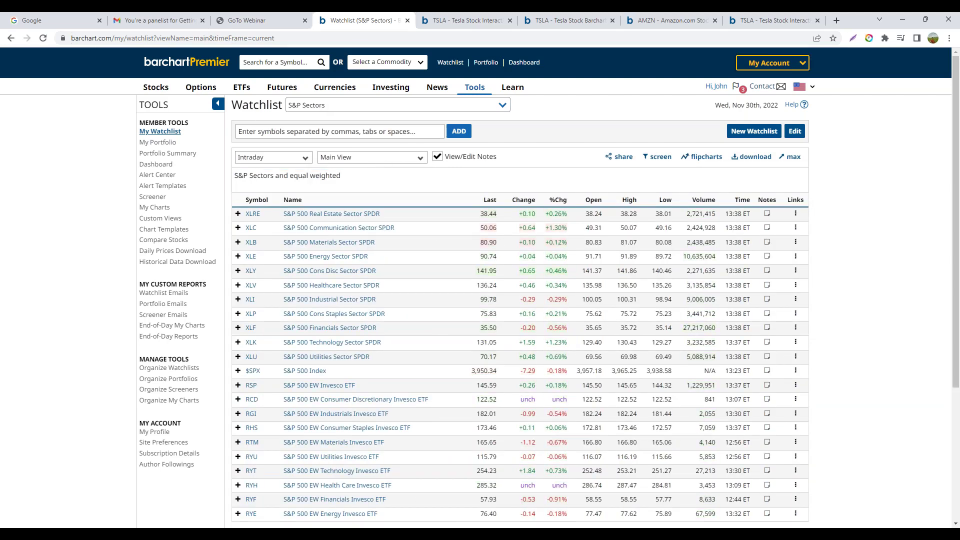
Edit the S&P Sectors watchlist to place XLE above XLB and enable an End-of-Day email in the Performance format.
left_click(795, 132)
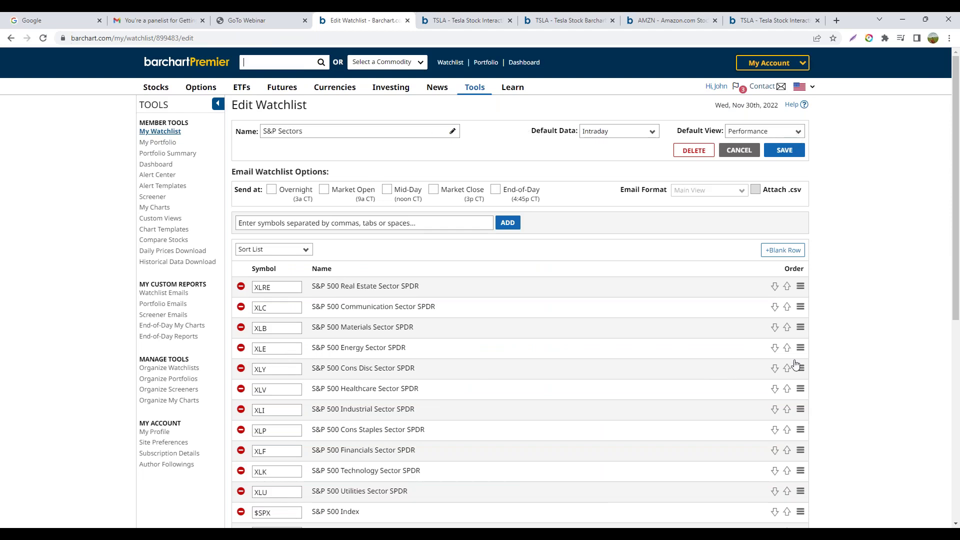
left_click_drag(809, 348, 803, 327)
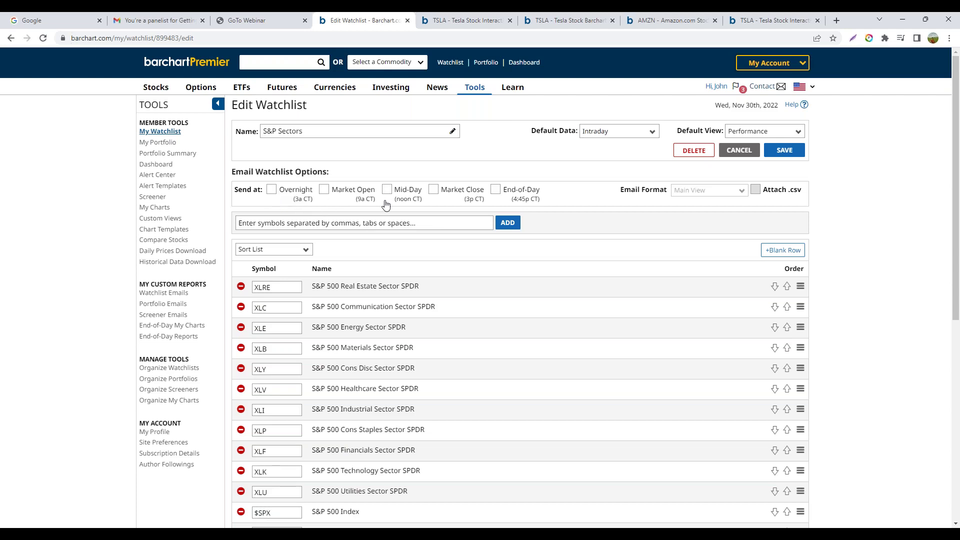
left_click(496, 193)
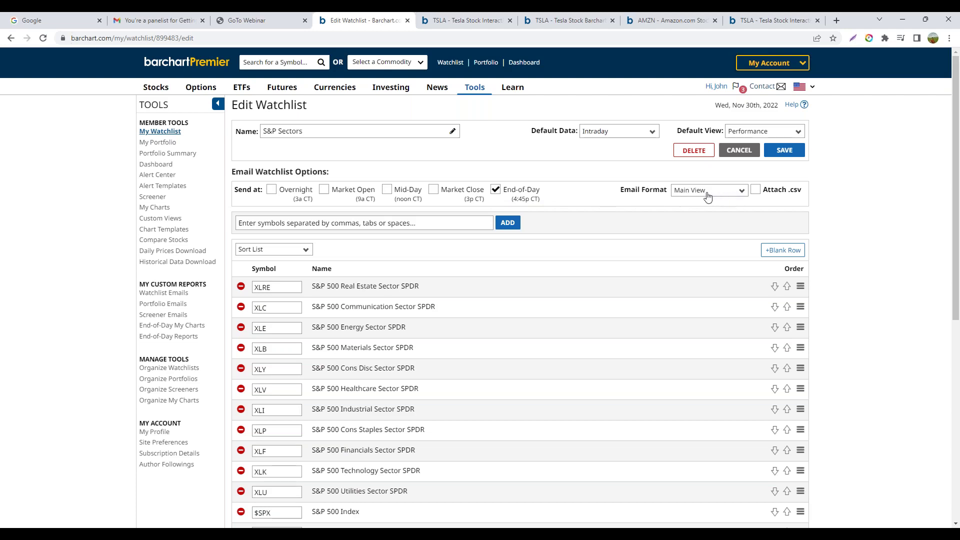
left_click(728, 198)
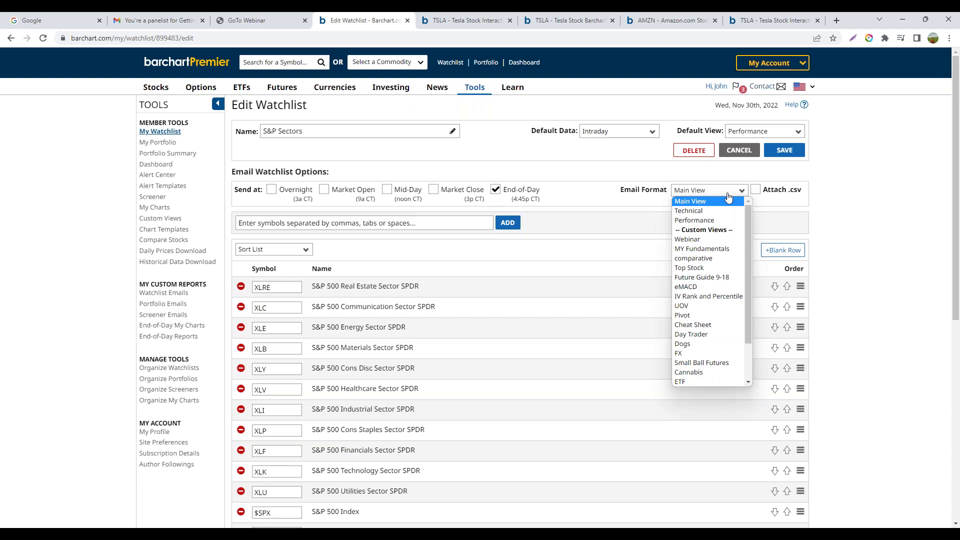
left_click(710, 221)
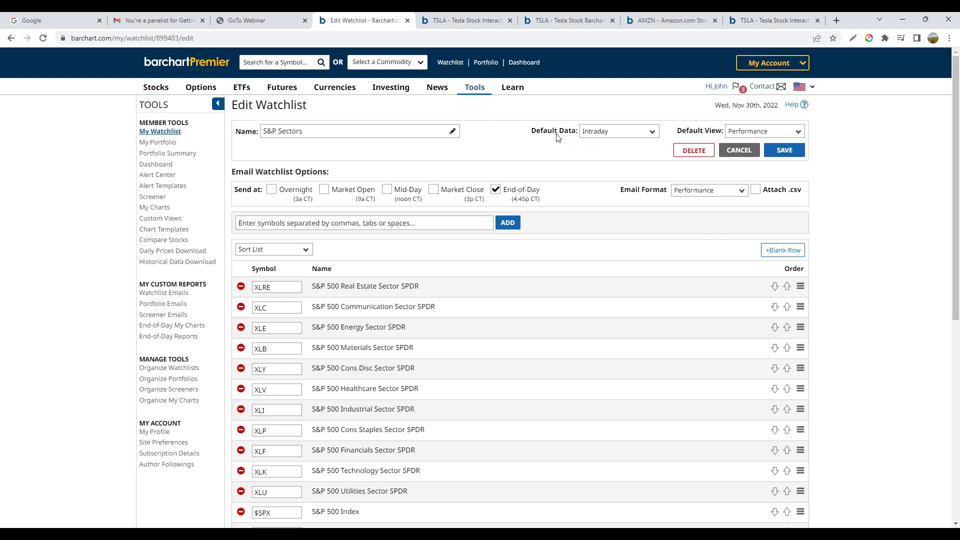
Review the default data and default view options of the S&P Sectors watchlist, keeping Intraday and Performance, and save the edited watchlist.
left_click(652, 132)
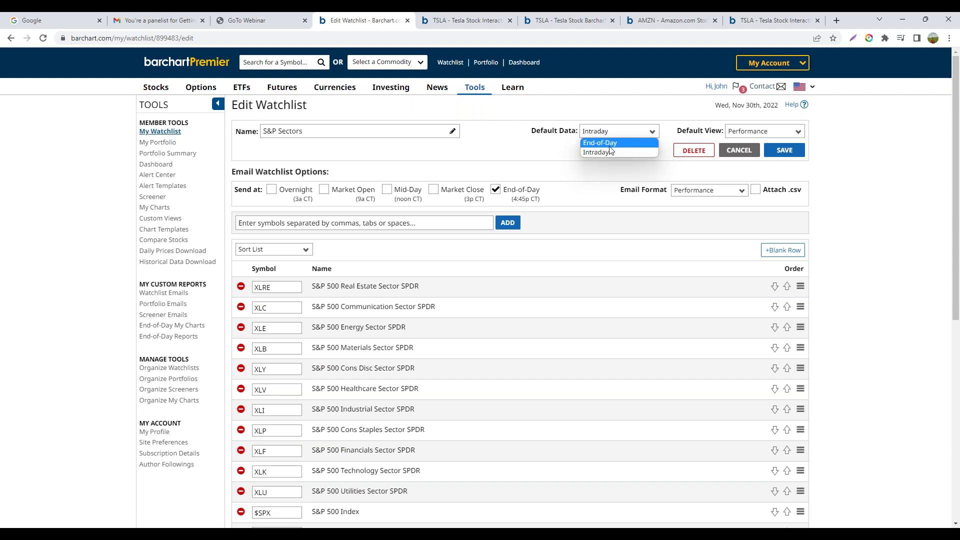
left_click(577, 150)
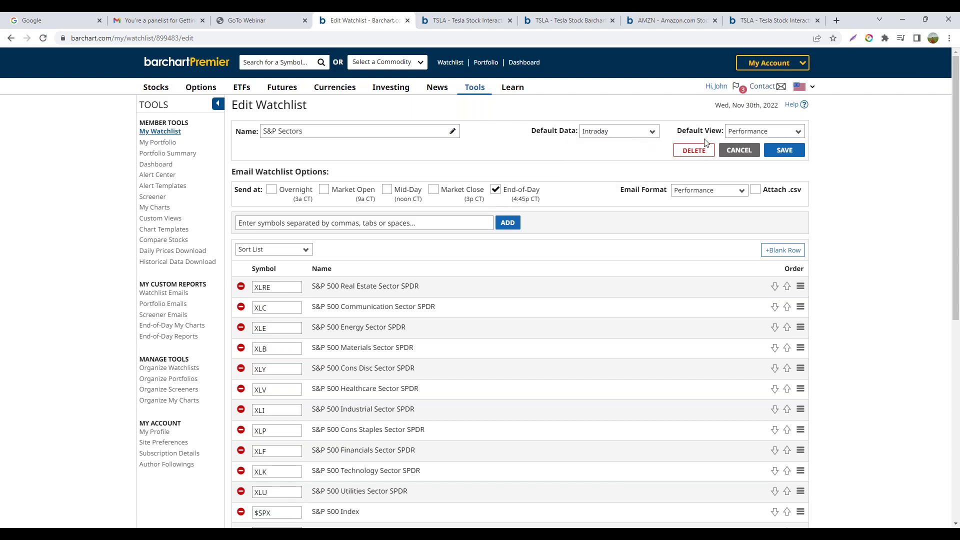
left_click(799, 133)
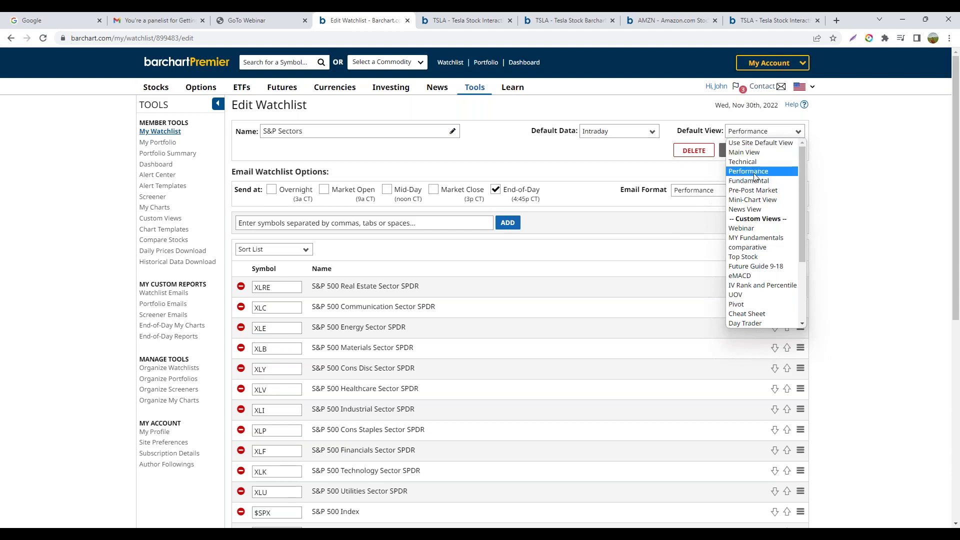
left_click(643, 171)
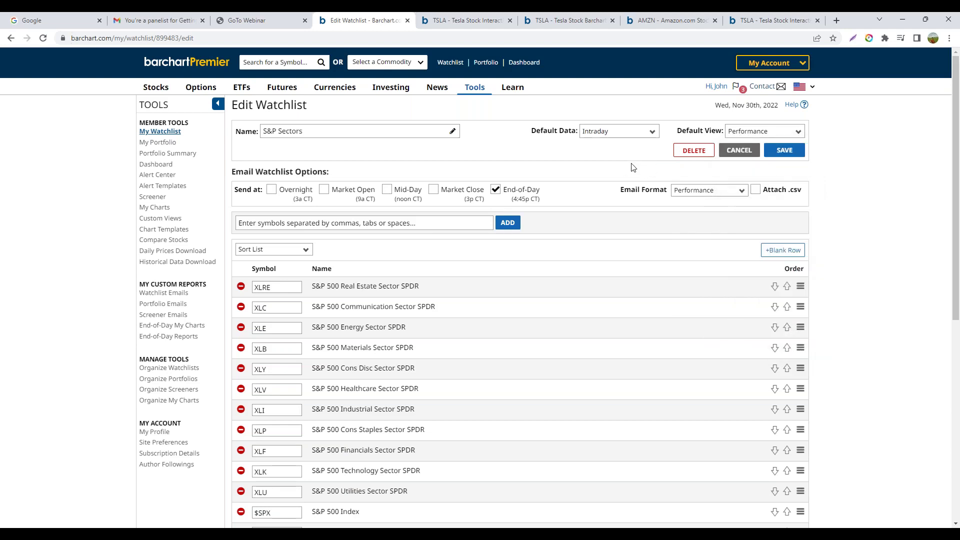
left_click(784, 151)
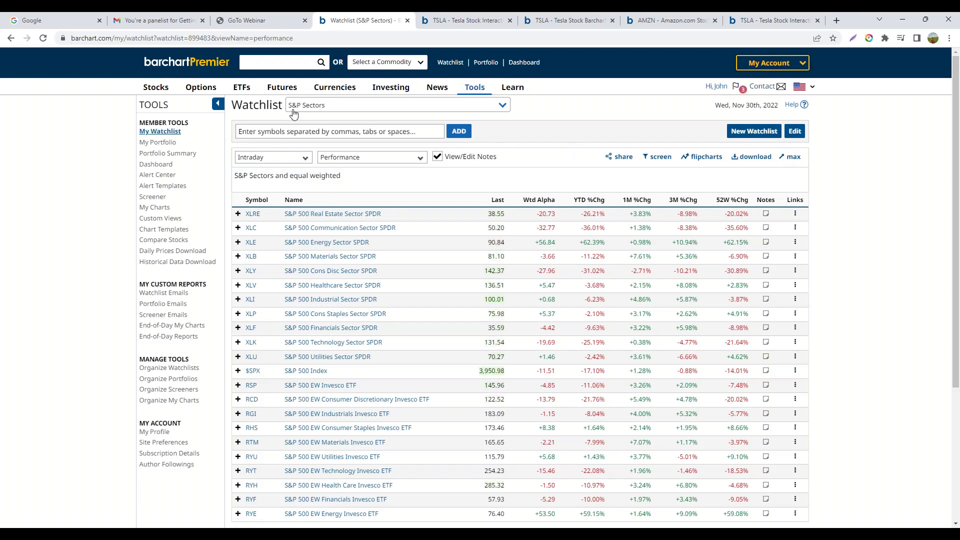
left_click(318, 180)
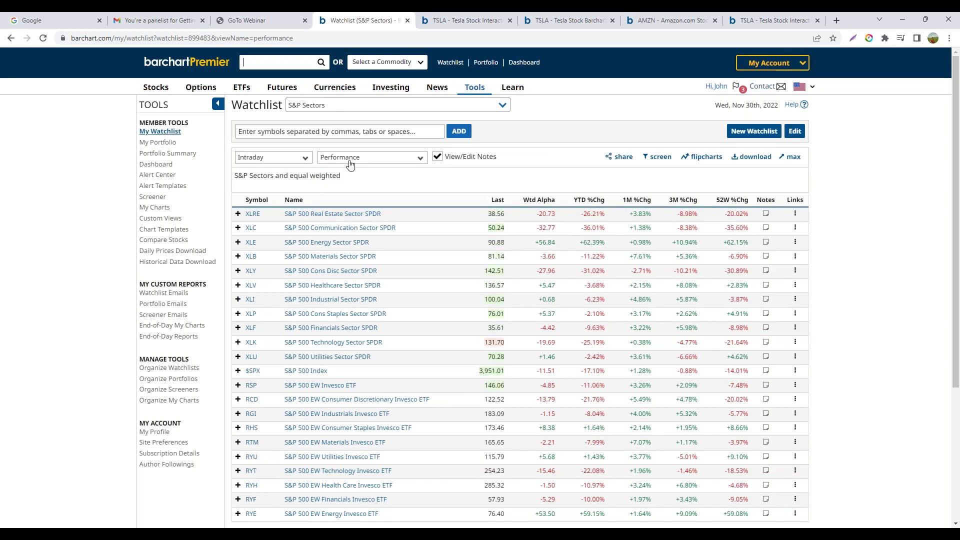
Open the webinar watchlist, set its default view to the Webinar custom view and save it.
left_click(502, 106)
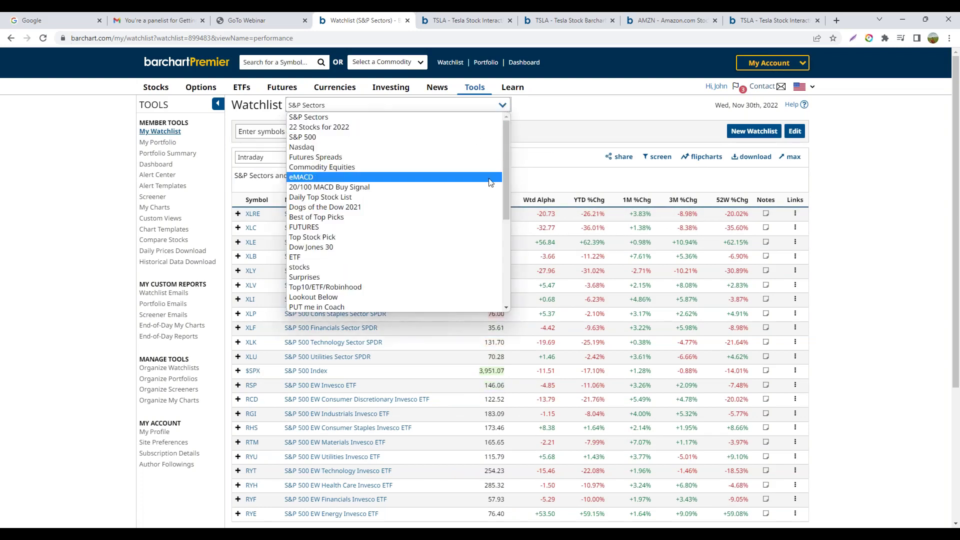
left_click_drag(505, 149, 505, 238)
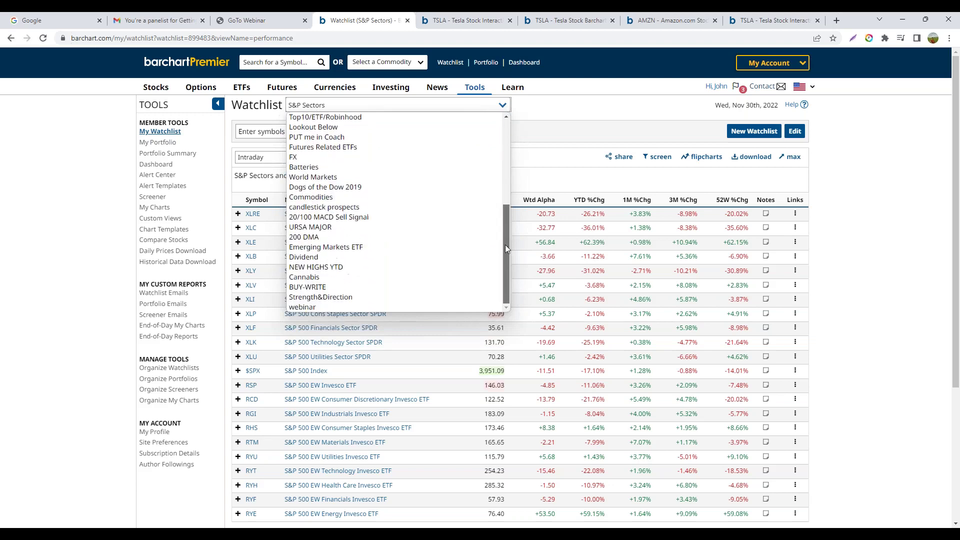
left_click(311, 307)
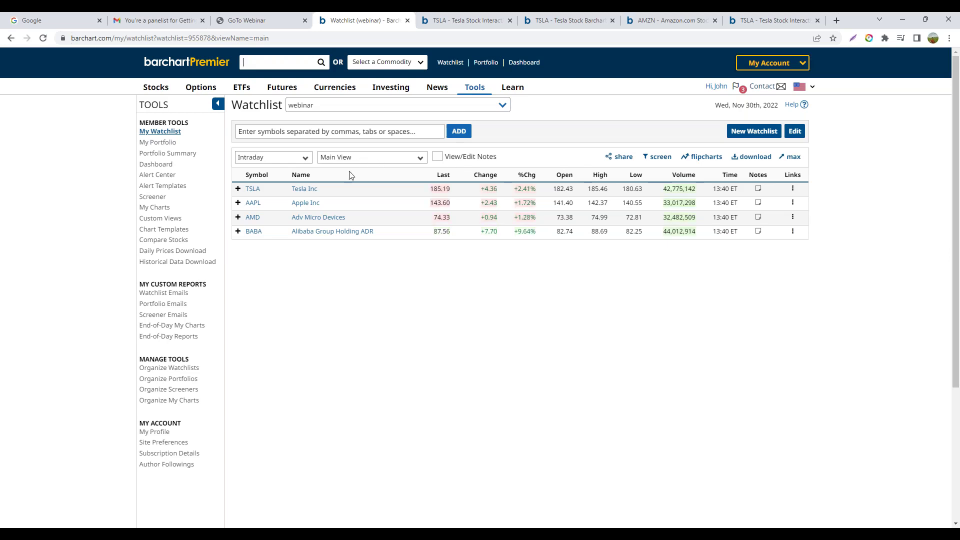
left_click(795, 132)
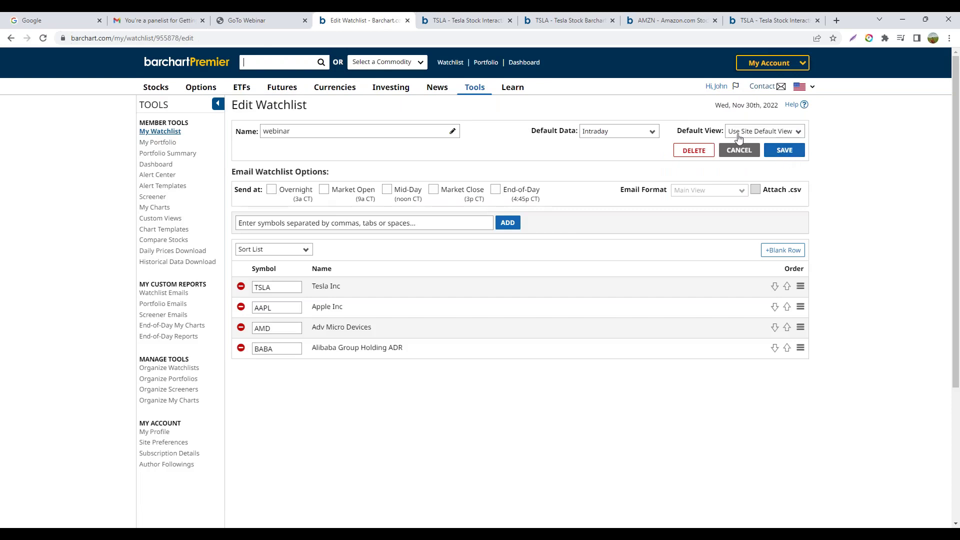
left_click(798, 132)
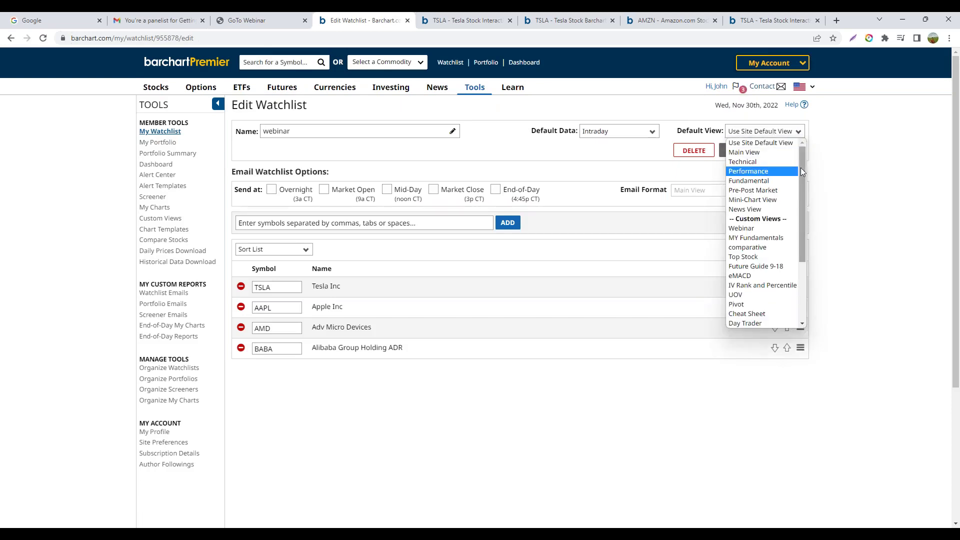
left_click(742, 230)
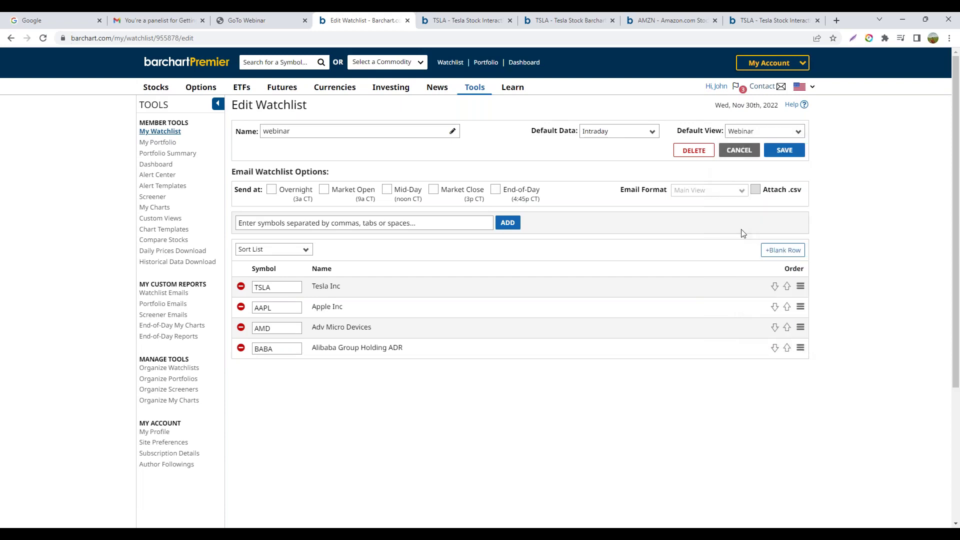
left_click(785, 152)
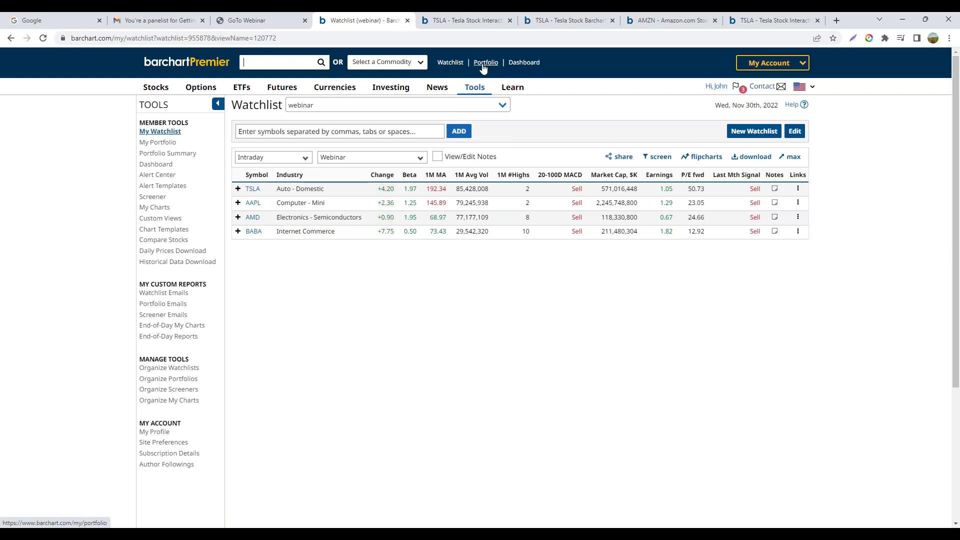
Review the default view options of the 22 for 2022 portfolio, save it unchanged, and view the portfolio in a separate full-screen window.
left_click(485, 63)
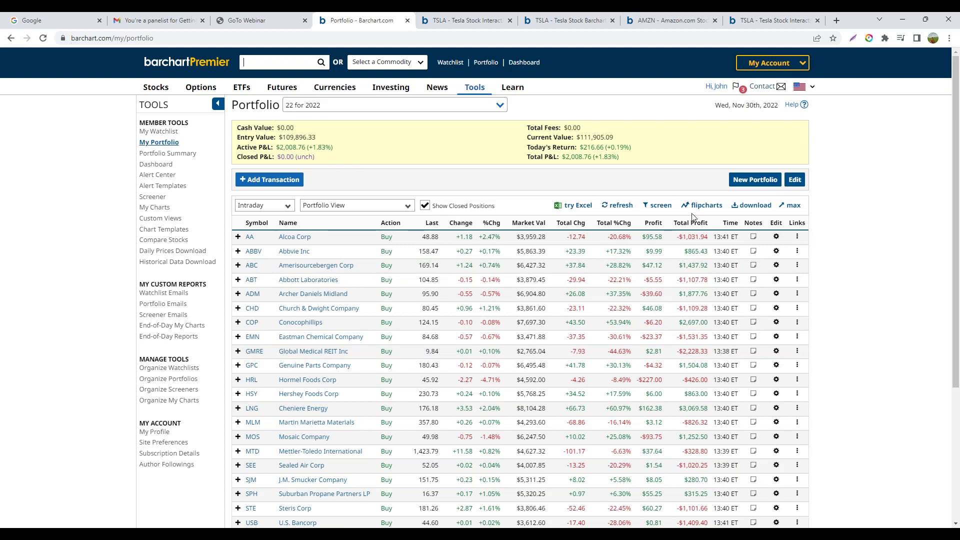
left_click(795, 180)
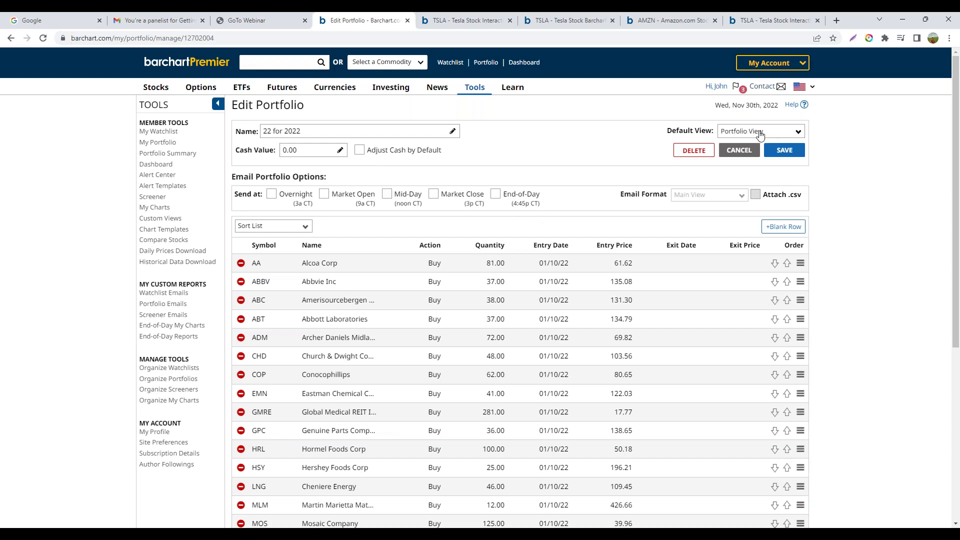
left_click(799, 133)
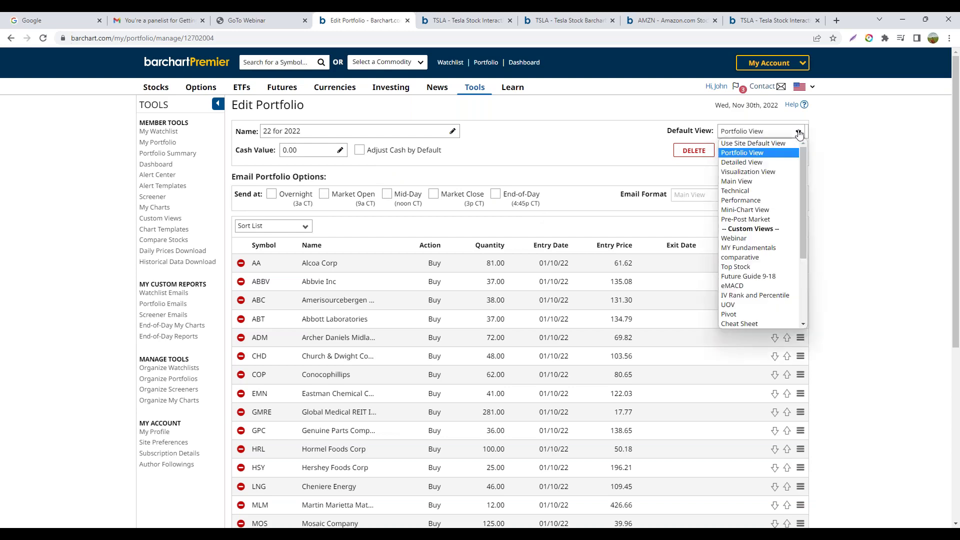
left_click(586, 136)
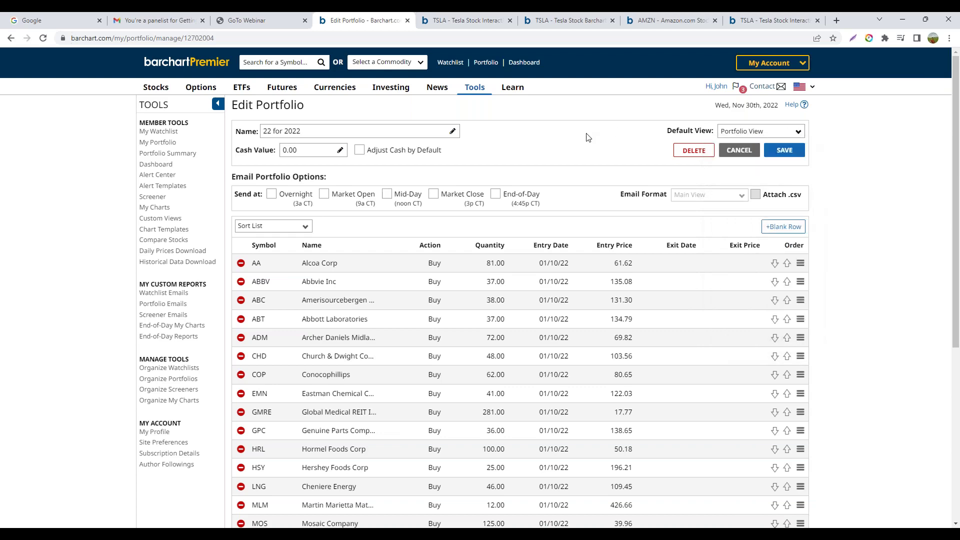
left_click(775, 151)
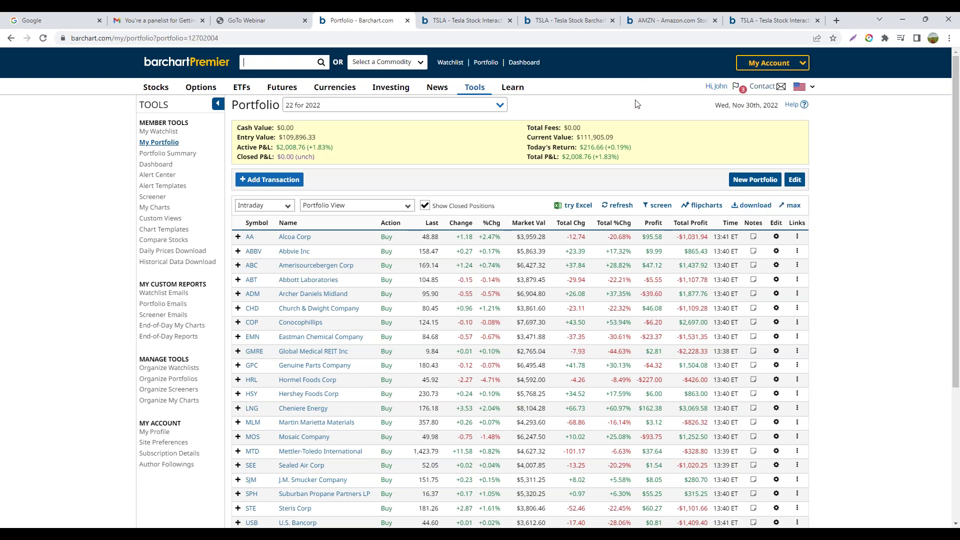
left_click(791, 206)
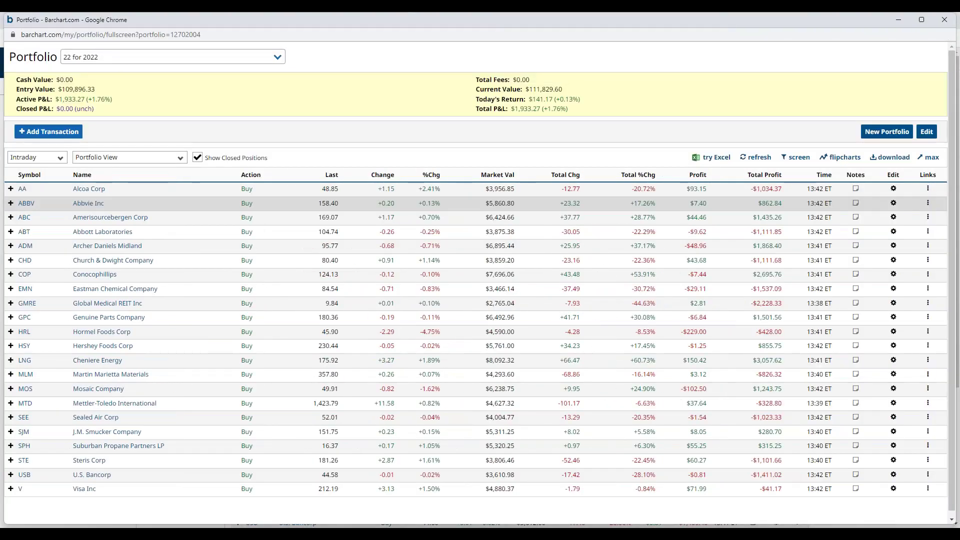
left_click(947, 20)
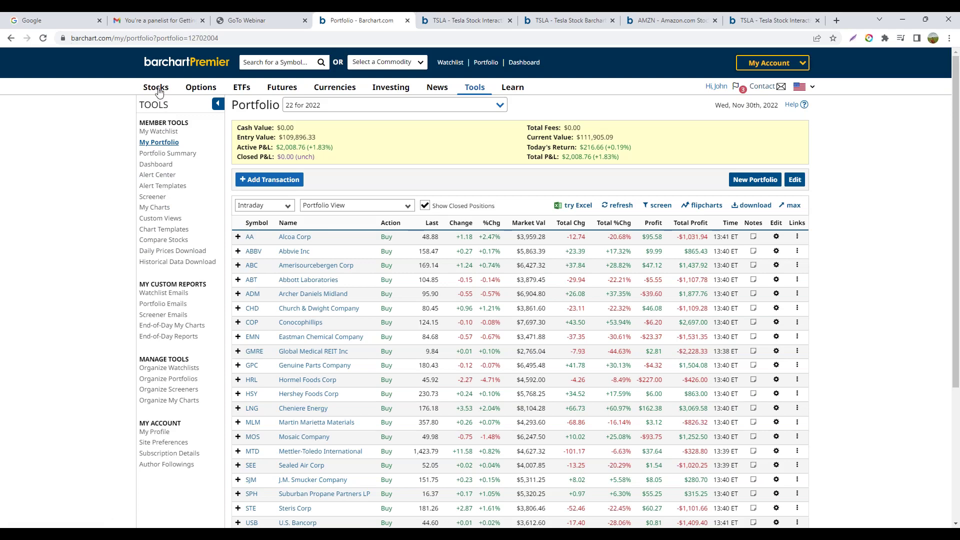
Open the stocks Price Volume Leaders page with the side menu collapsed and display it in the Webinar custom view.
mouse_move(159, 92)
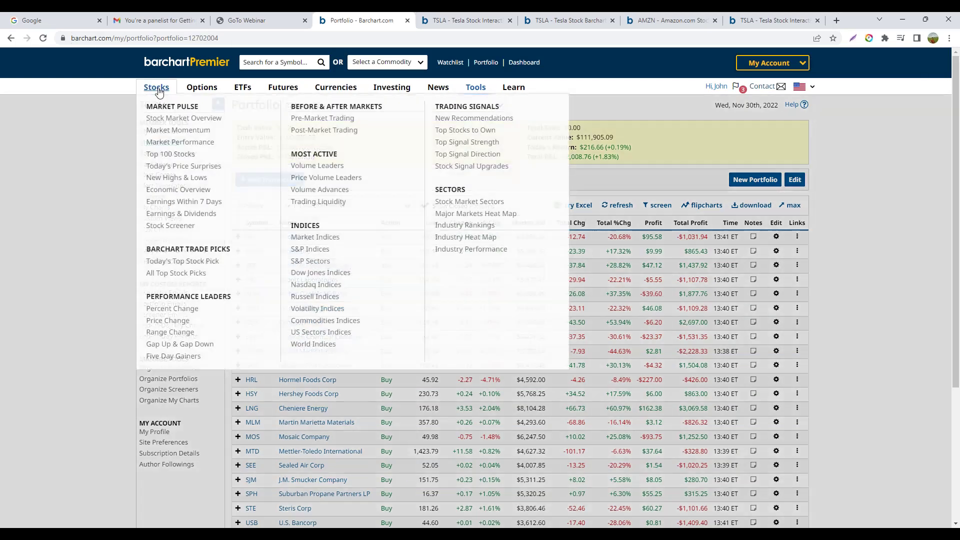
left_click(323, 179)
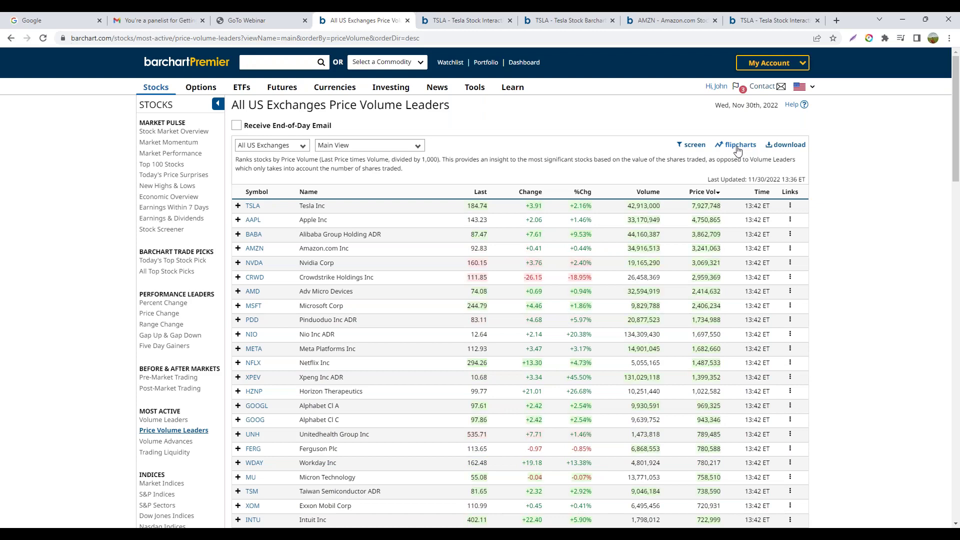
left_click(218, 106)
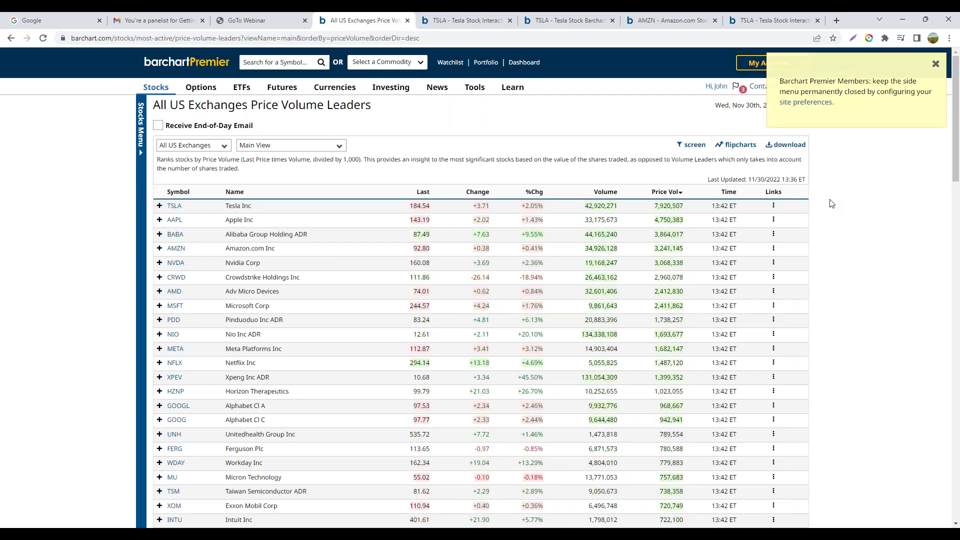
scroll(832, 204, "down", 1)
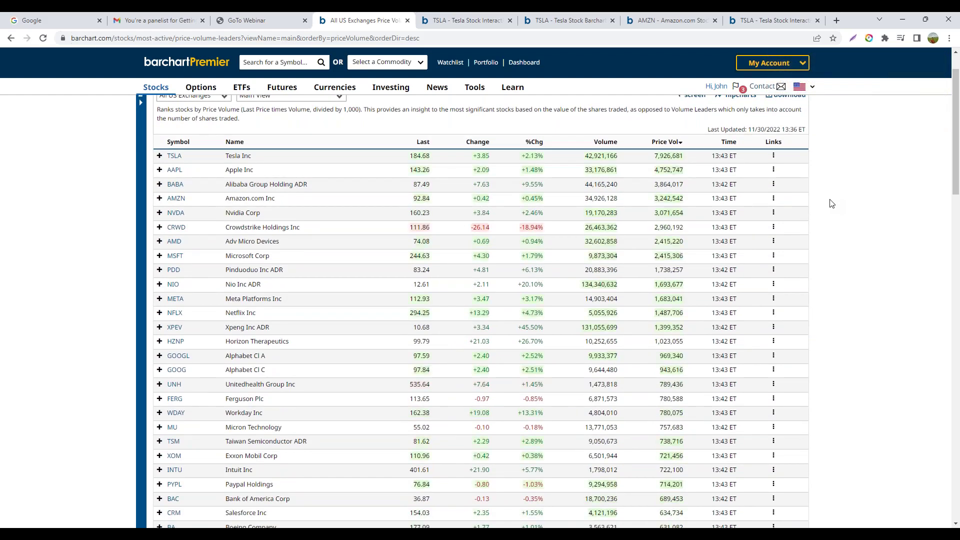
scroll(770, 204, "up", 1)
left_click(293, 146)
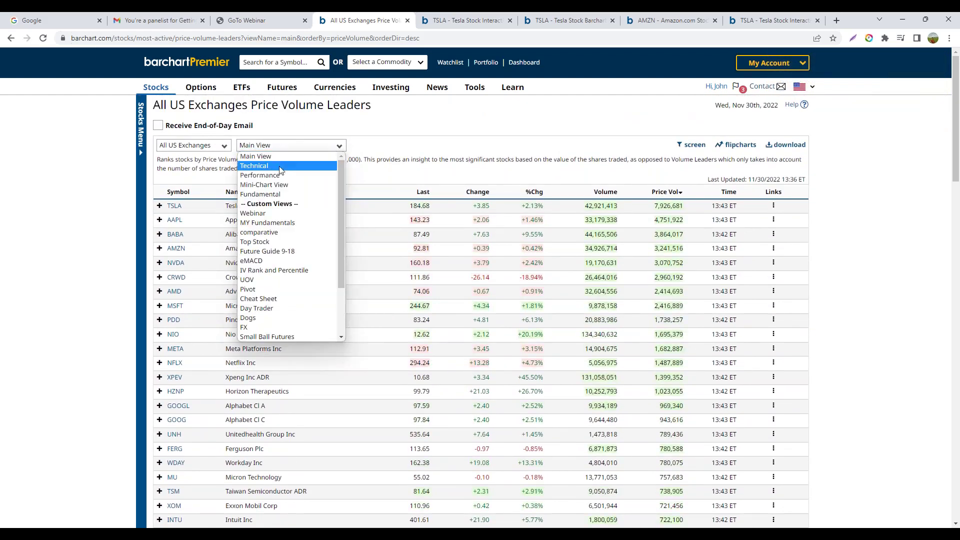
left_click(273, 214)
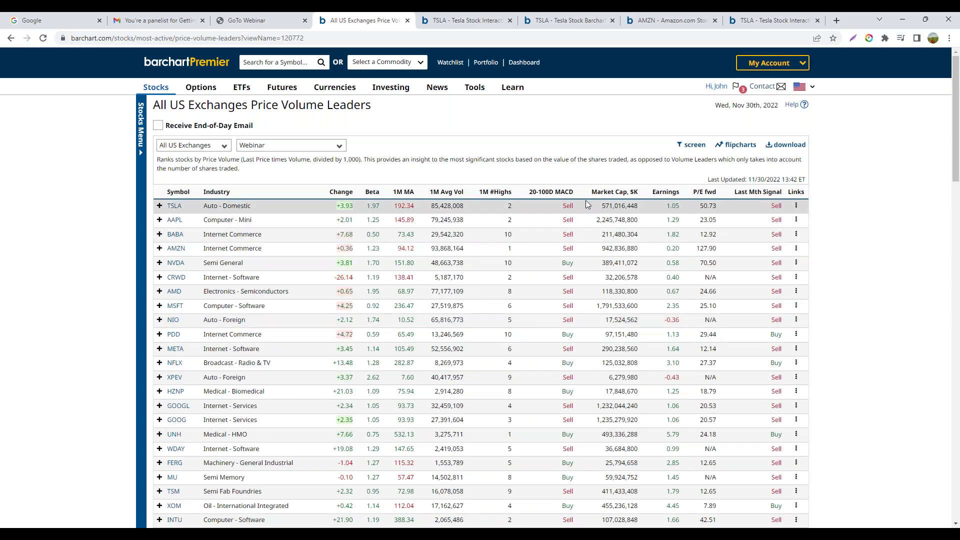
Open the flipcharts for the Price Volume Leaders, examine the TSLA chart in full screen, and return to the list.
left_click(740, 146)
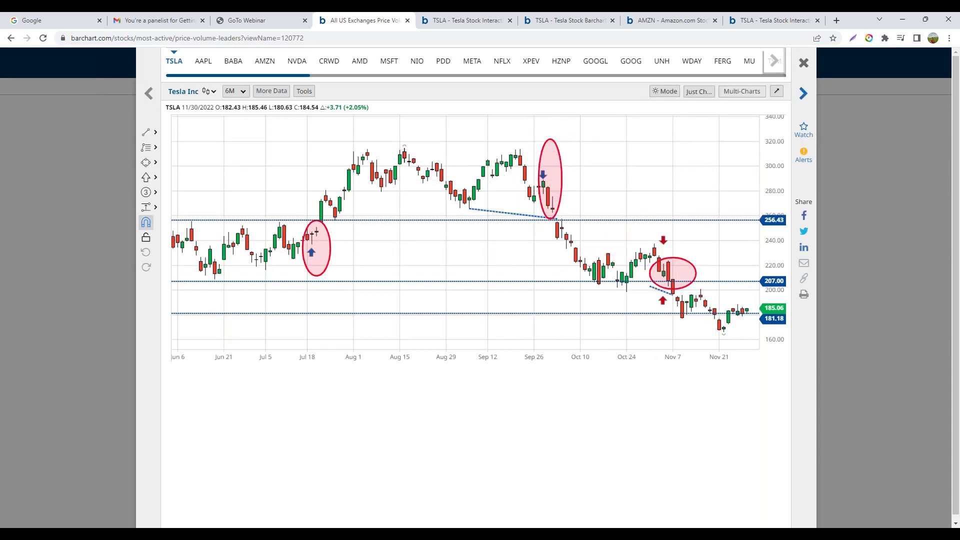
left_click(777, 94)
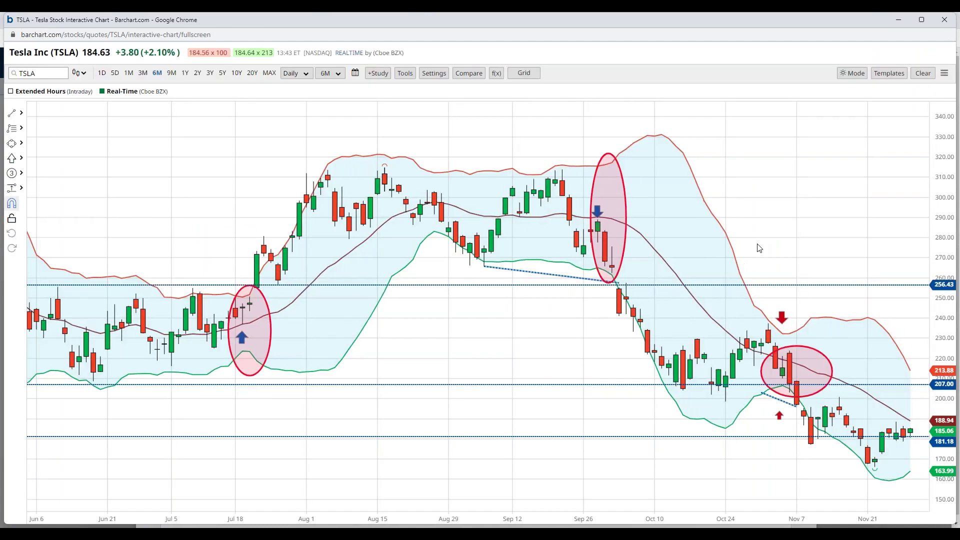
left_click(944, 20)
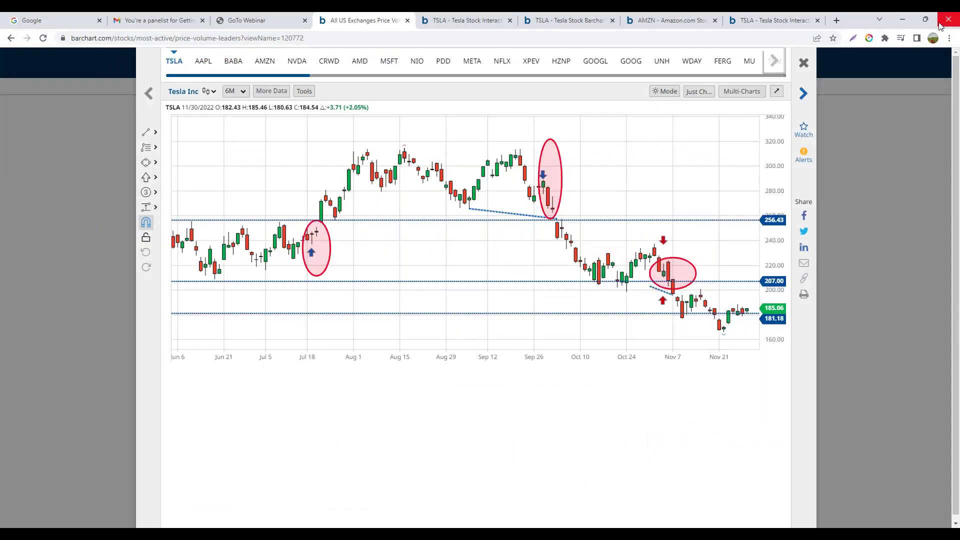
left_click(803, 63)
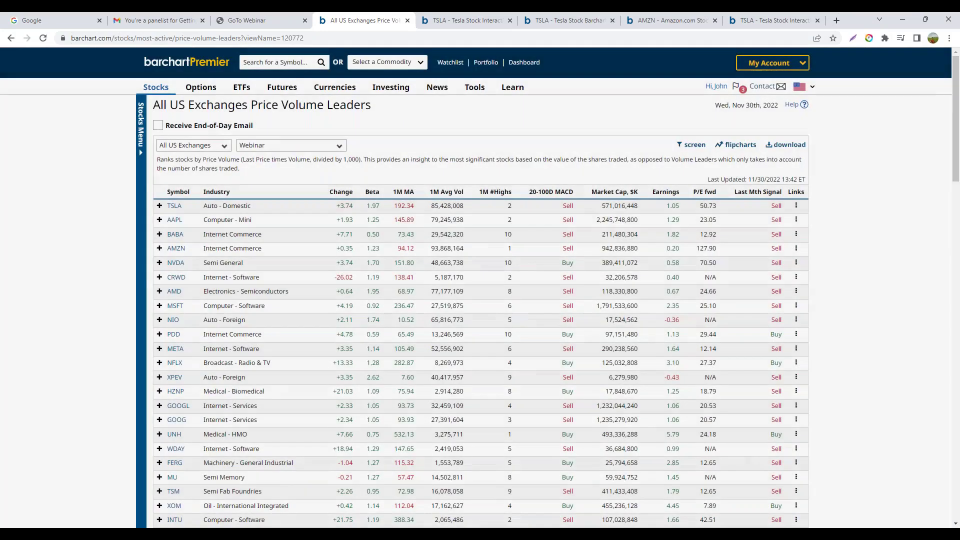